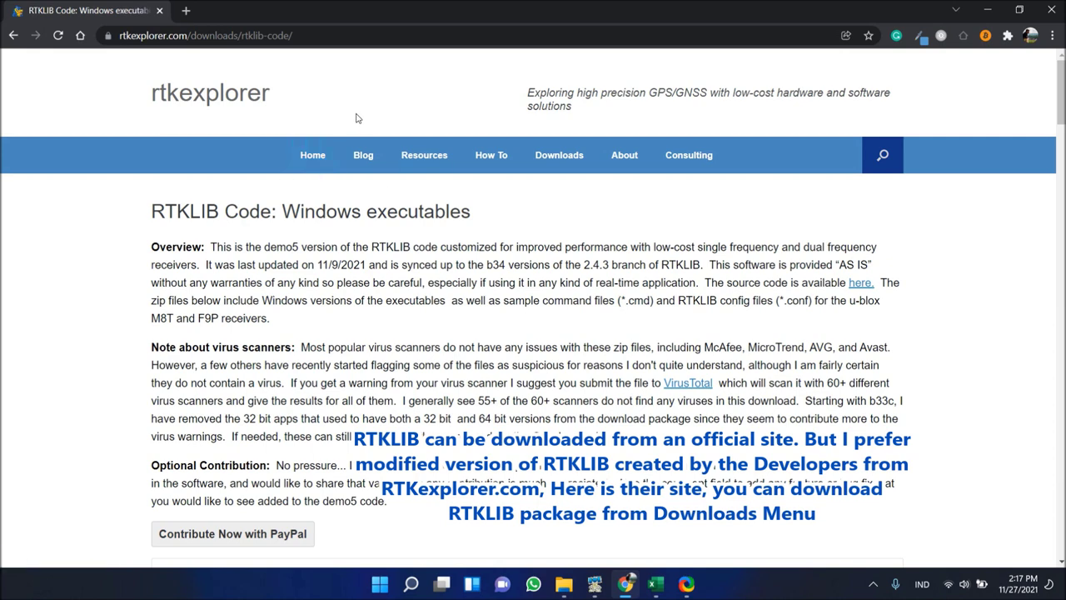
Download the Demo5 b34d binaries from the RTKLIB code downloads page of rtkexplorer
{"action": "left_click", "coordinate": [314, 160]}
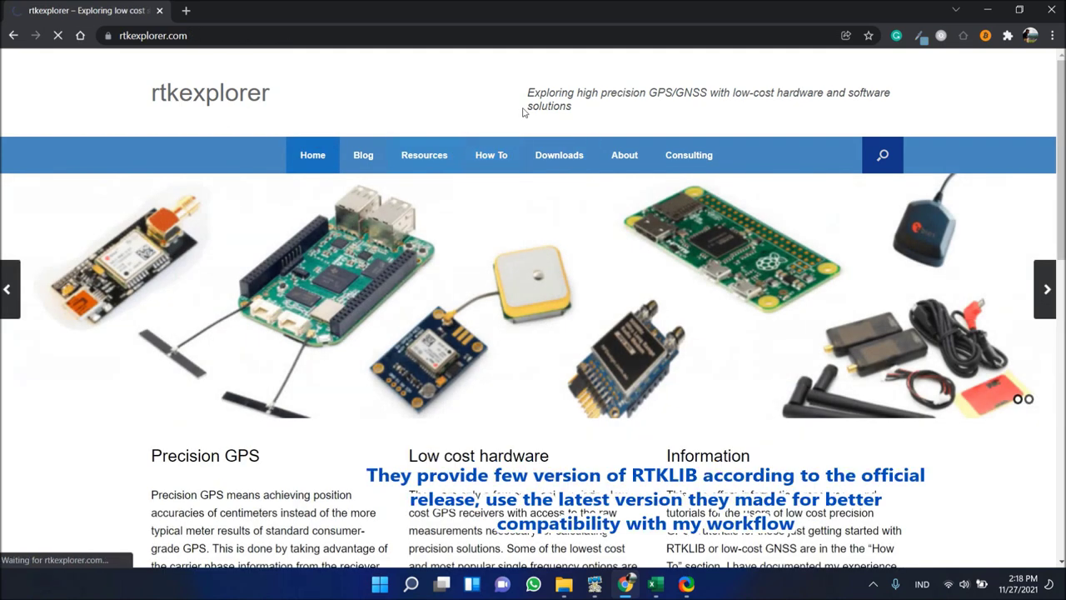
{"action": "left_click", "coordinate": [581, 158]}
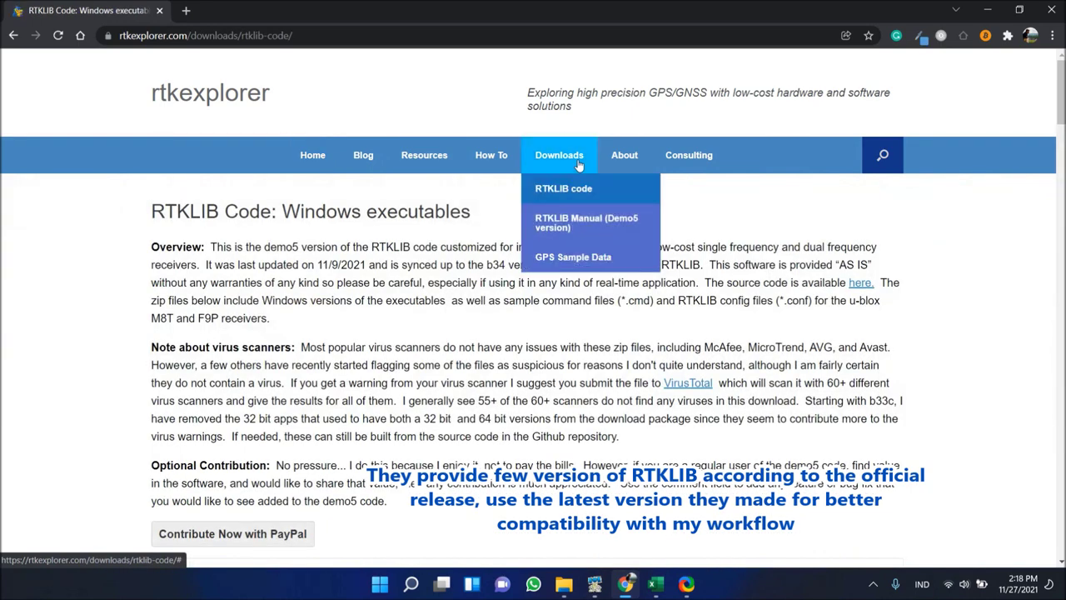
{"action": "scroll", "coordinate": [179, 323], "scroll_direction": "down", "scroll_amount": 3}
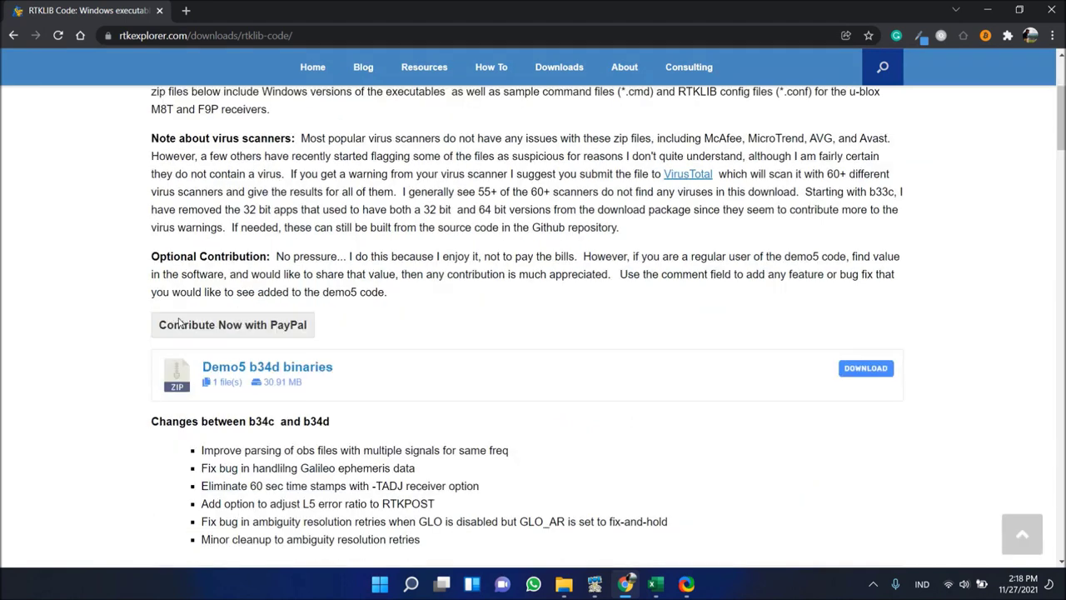
{"action": "scroll", "coordinate": [399, 380], "scroll_direction": "down", "scroll_amount": 4}
{"action": "scroll", "coordinate": [398, 380], "scroll_direction": "up", "scroll_amount": 2}
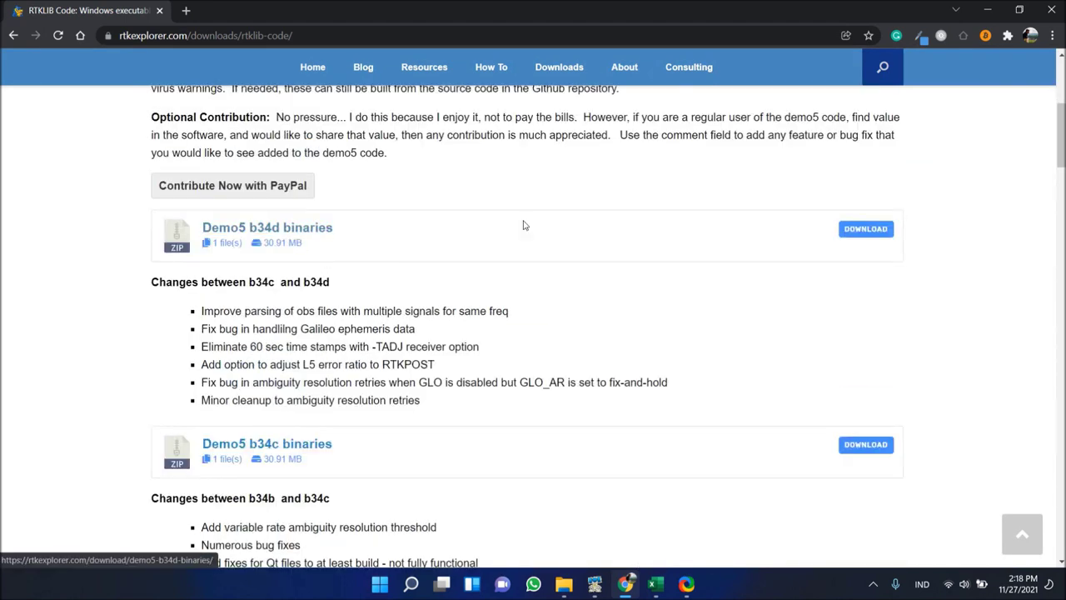
{"action": "left_click", "coordinate": [862, 234]}
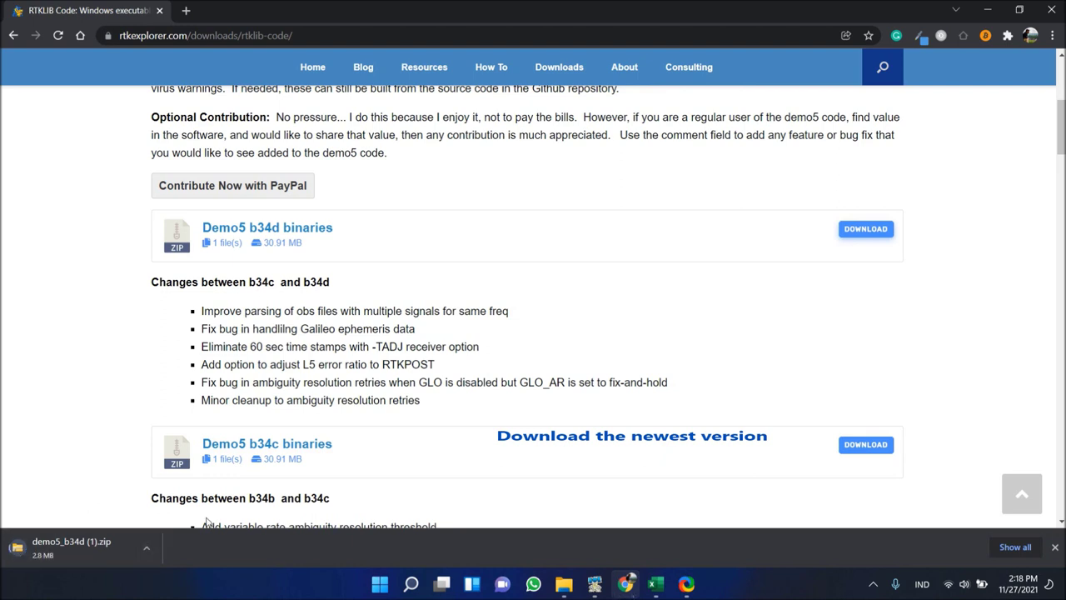
Switch to File Explorer, open the demo5_b34d folder and launch rtkpost.exe
{"action": "left_click", "coordinate": [562, 585]}
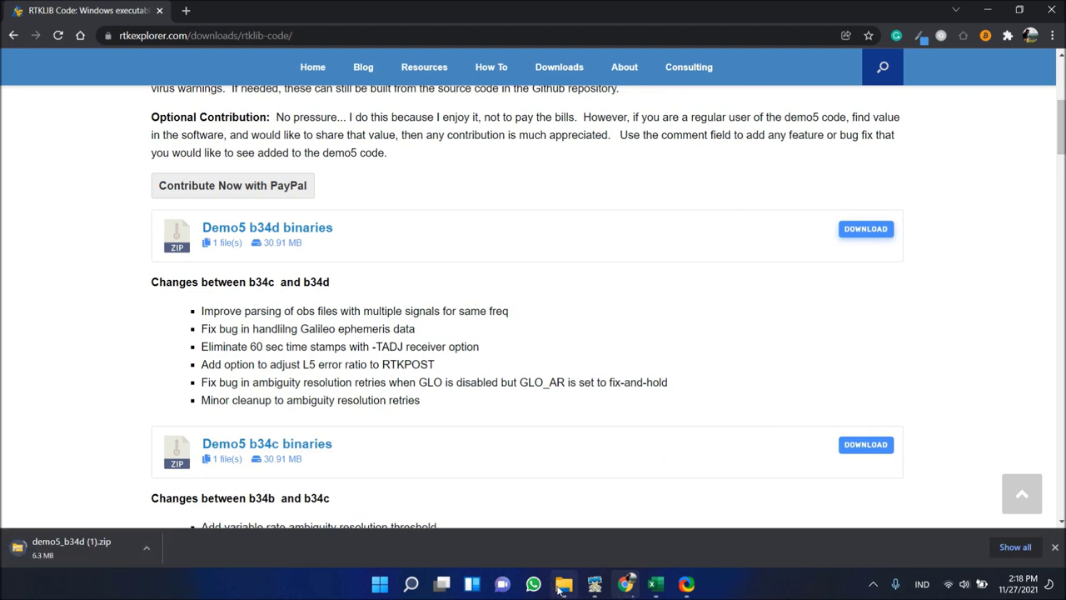
{"action": "double_click", "coordinate": [219, 128]}
{"action": "scroll", "coordinate": [239, 298], "scroll_direction": "down", "scroll_amount": 6}
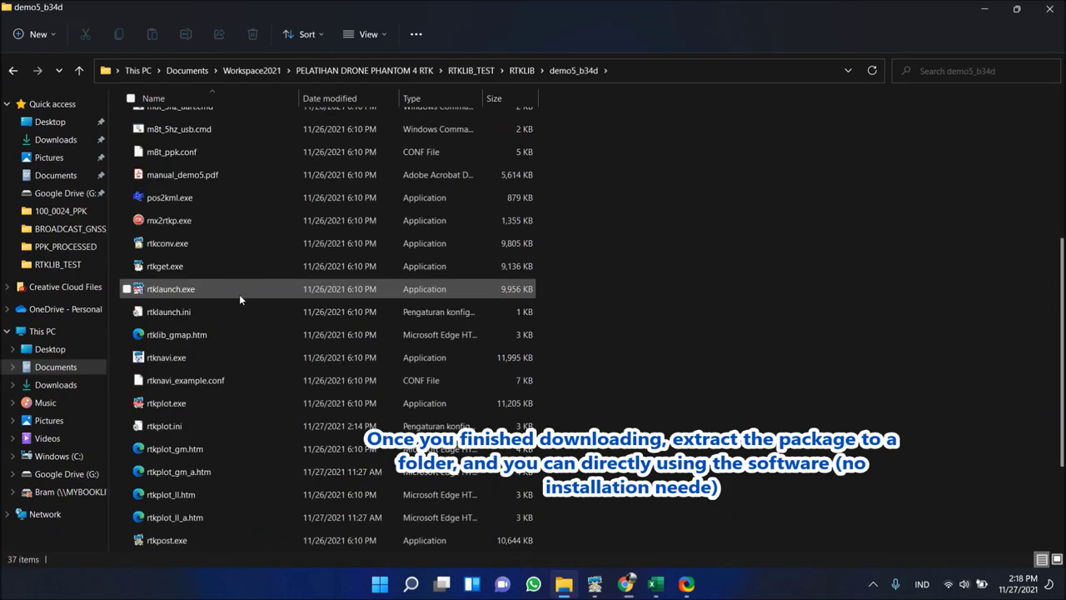
{"action": "left_click", "coordinate": [206, 281]}
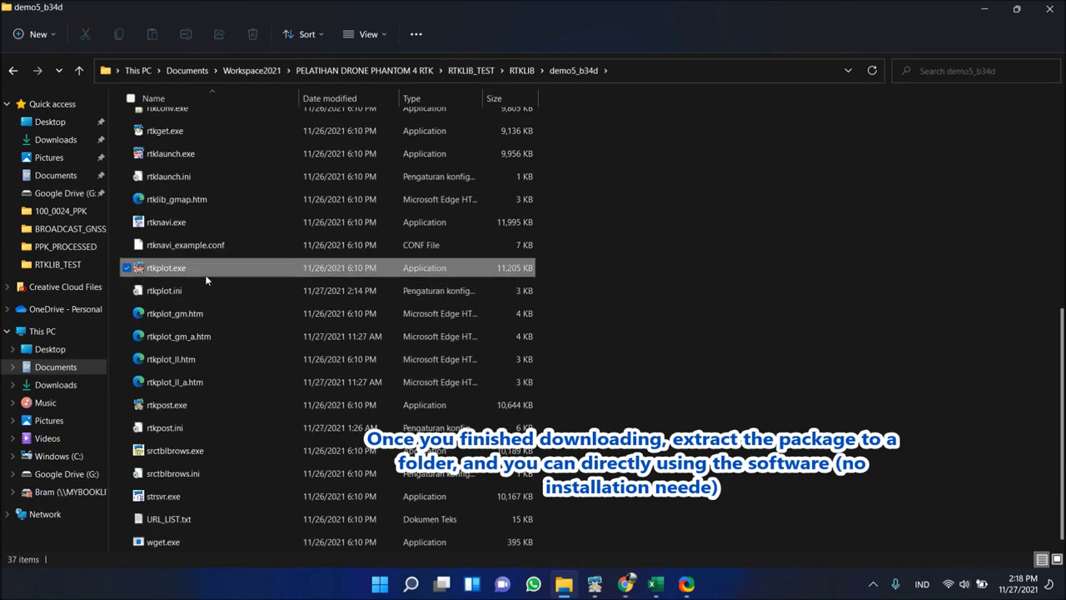
{"action": "left_click", "coordinate": [205, 406]}
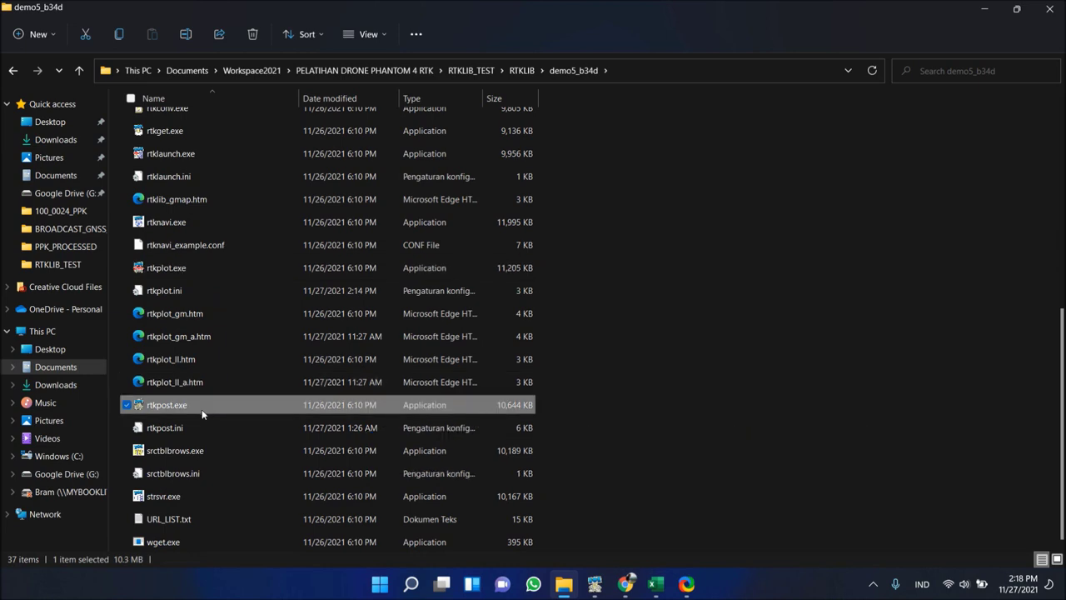
{"action": "double_click", "coordinate": [205, 407]}
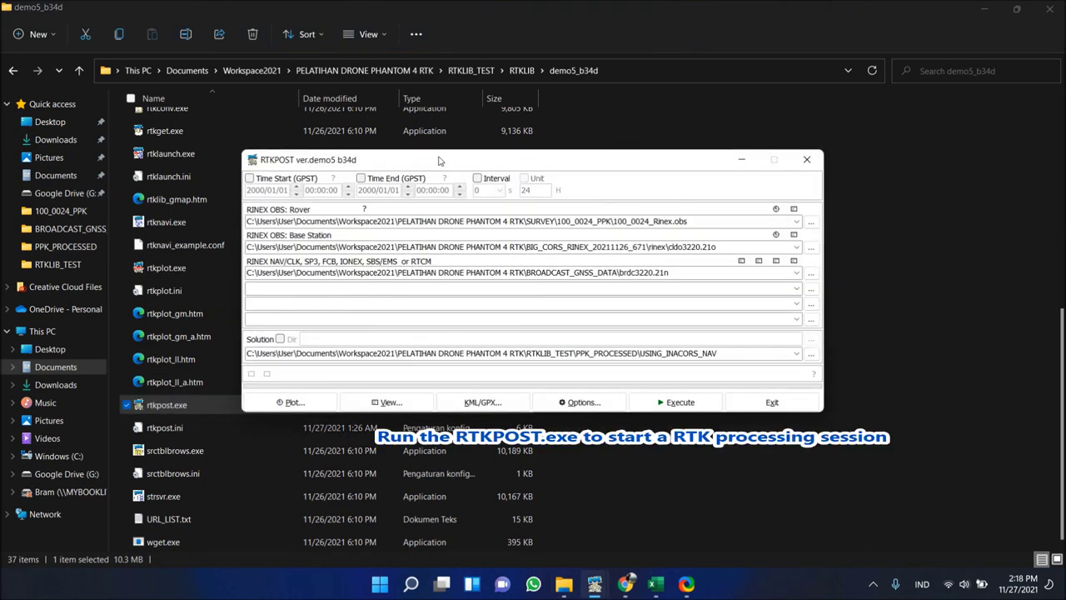
Minimise the file and browser windows and reposition the RTKPOST window over the empty desktop
{"action": "left_click_drag", "start_coordinate": [431, 160], "coordinate": [388, 155]}
{"action": "left_click", "coordinate": [983, 10]}
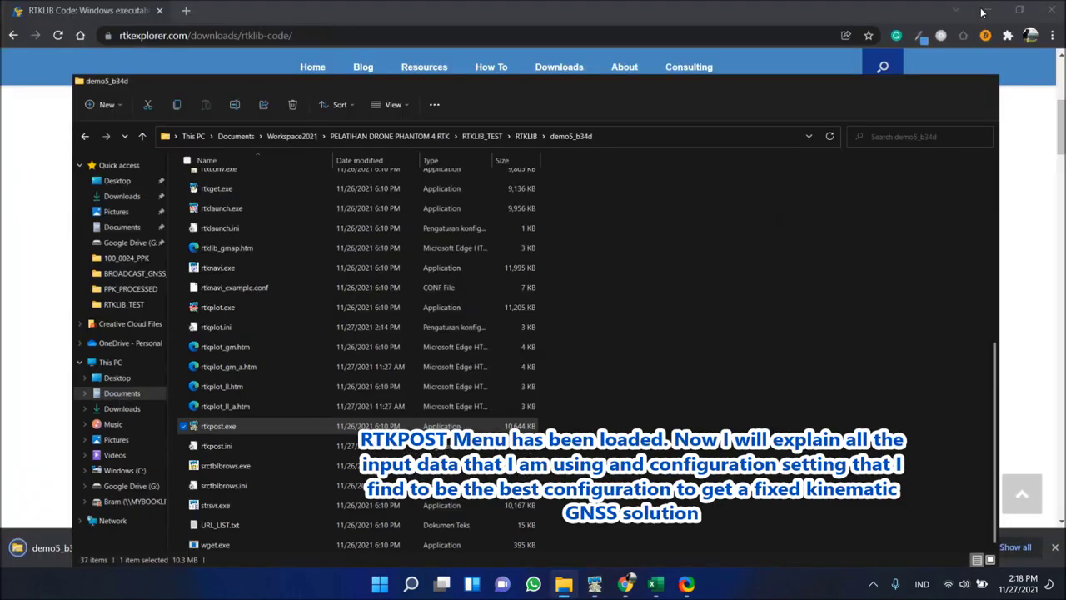
{"action": "left_click", "coordinate": [981, 10]}
{"action": "left_click_drag", "start_coordinate": [556, 154], "coordinate": [627, 130]}
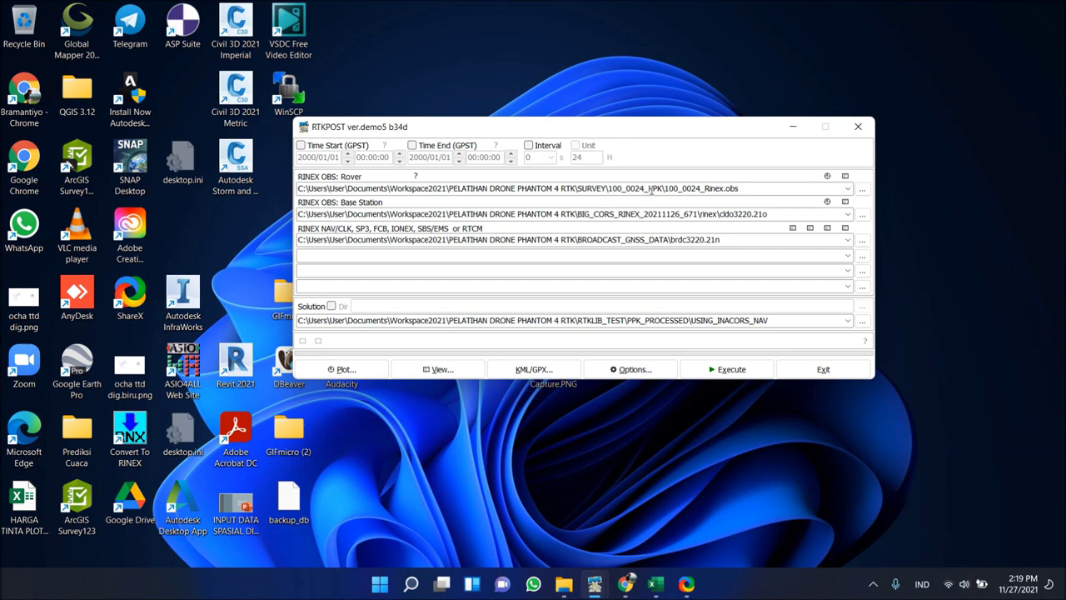
Check the rover observation file in the 100_0024_PPK survey folder and the base station observation input without changing them
{"action": "left_click", "coordinate": [761, 191]}
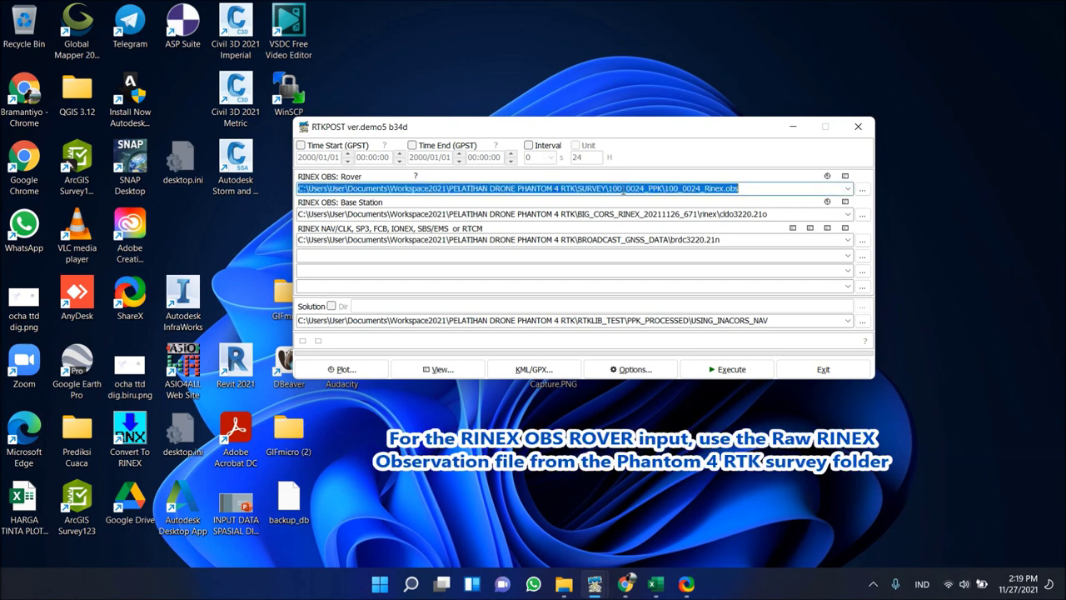
{"action": "left_click", "coordinate": [761, 191]}
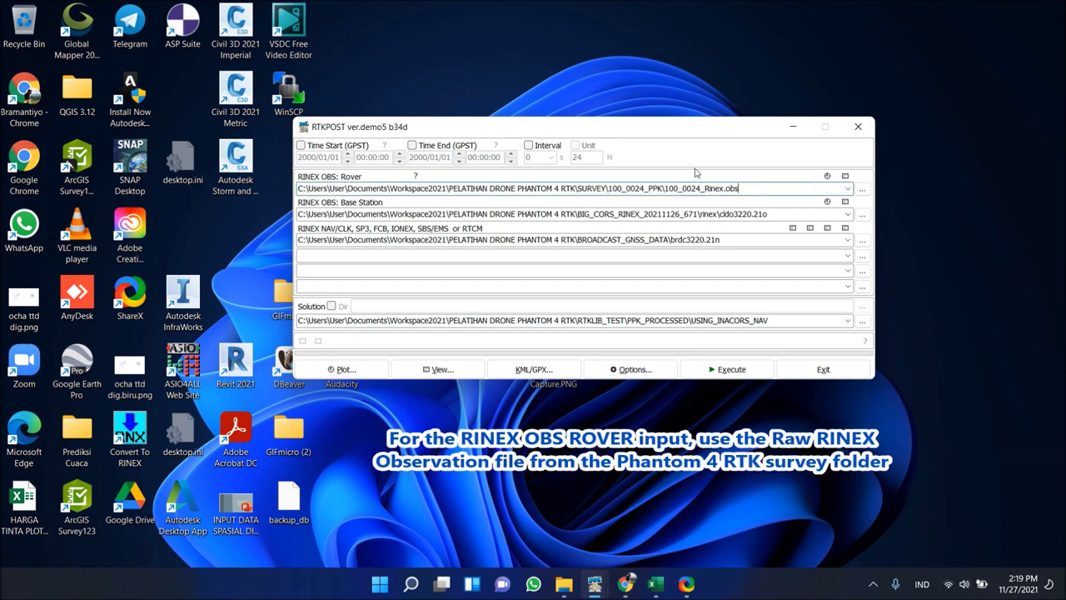
{"action": "left_click", "coordinate": [864, 190]}
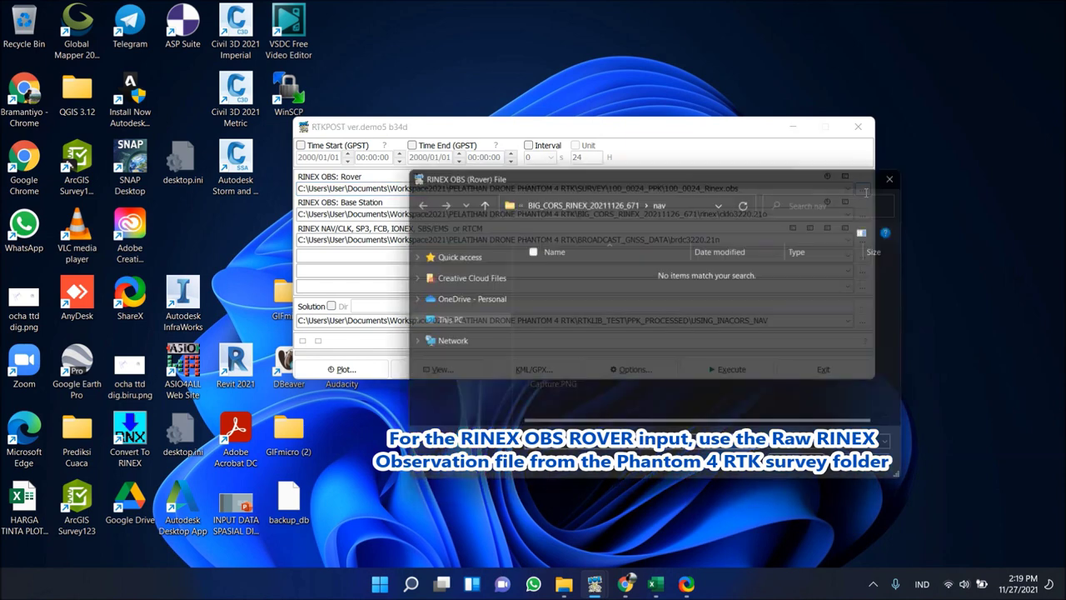
{"action": "left_click", "coordinate": [592, 205]}
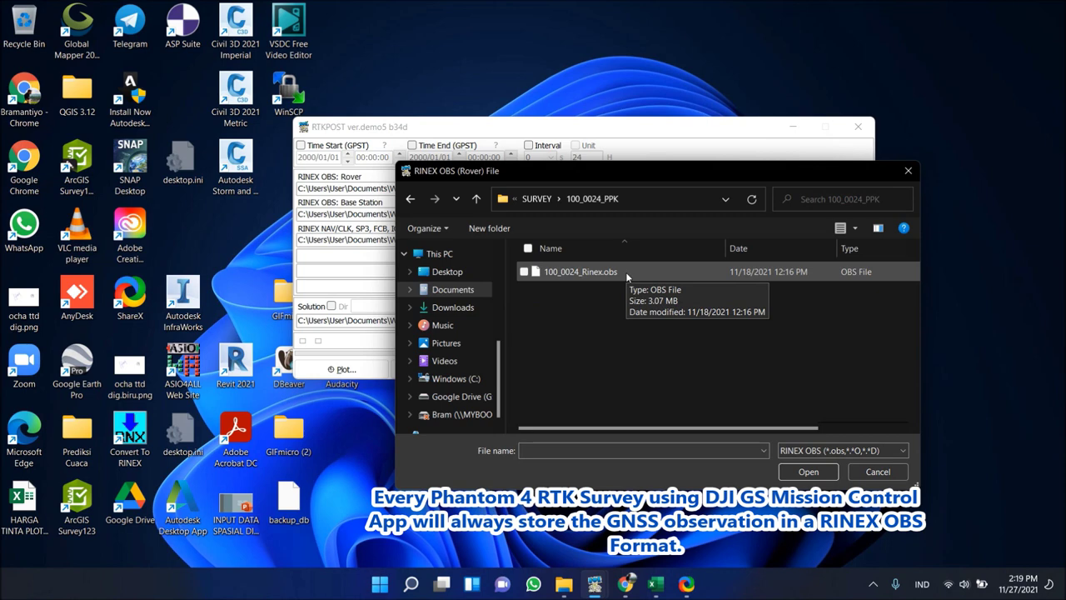
{"action": "left_click", "coordinate": [878, 472]}
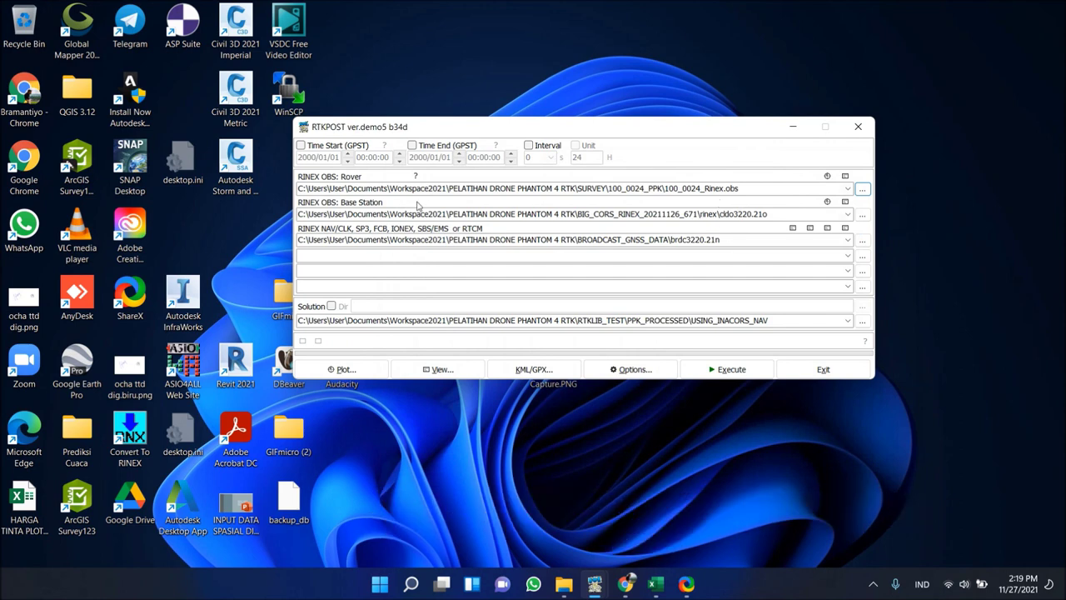
{"action": "left_click", "coordinate": [766, 214]}
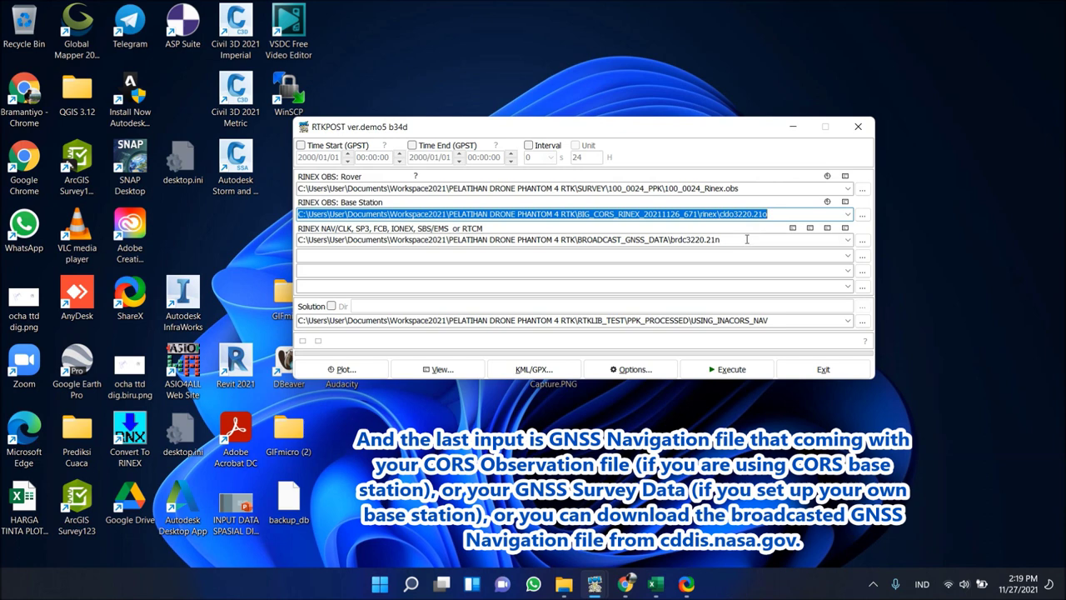
Load cldo3220.21n from the BIG_CORS_RINEX_20211126_671 nav folder as the RINEX navigation file
{"action": "left_click", "coordinate": [742, 241]}
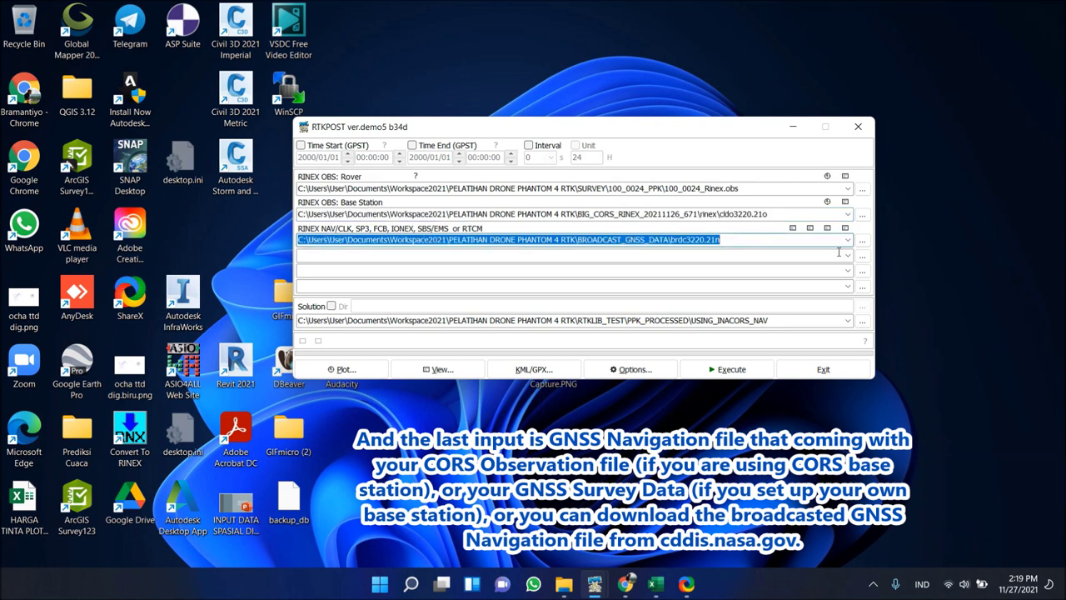
{"action": "left_click", "coordinate": [862, 241]}
{"action": "key", "text": "Escape"}
{"action": "left_click", "coordinate": [863, 241]}
{"action": "left_click", "coordinate": [615, 272]}
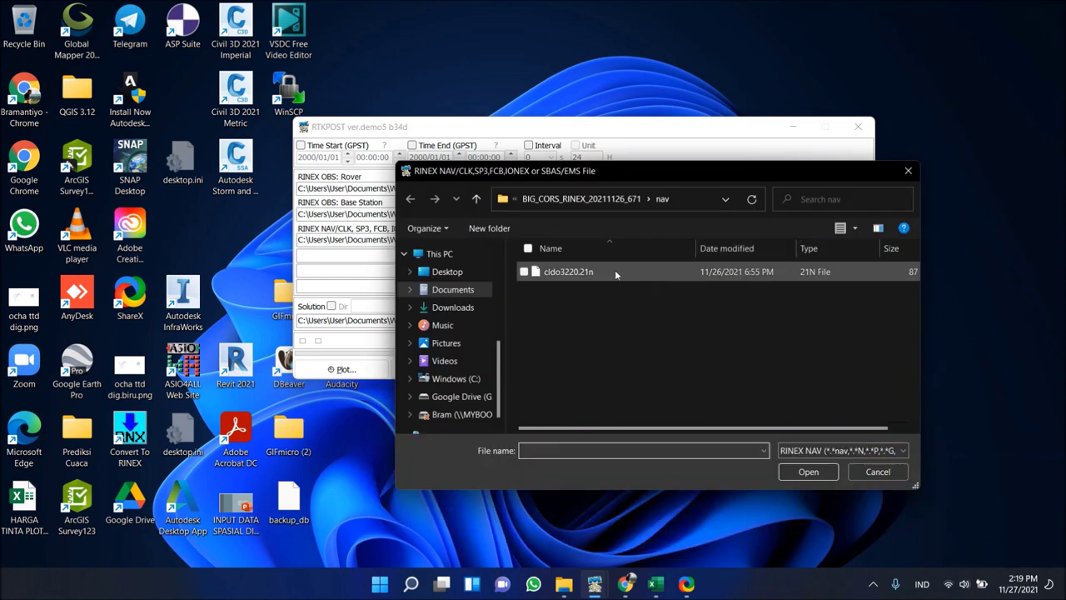
{"action": "left_click", "coordinate": [804, 472]}
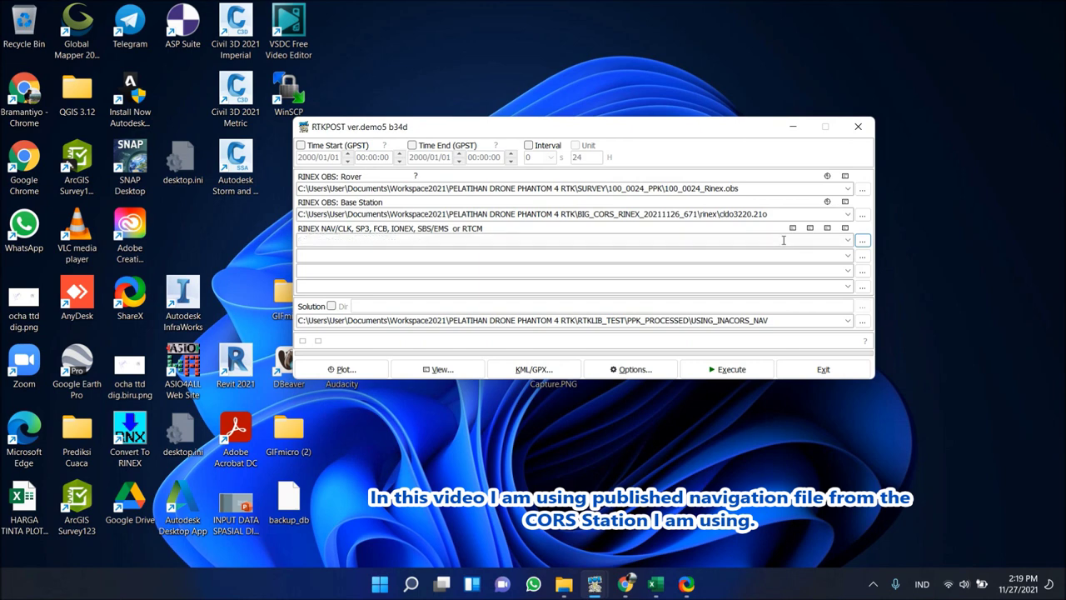
{"action": "triple_click", "coordinate": [785, 240]}
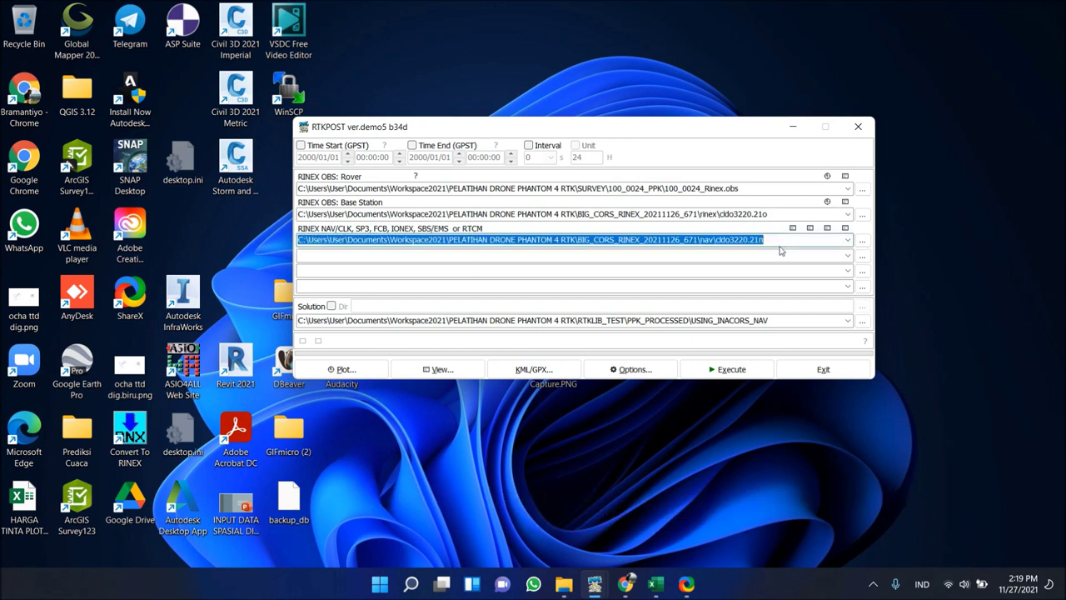
{"action": "left_click", "coordinate": [785, 240]}
Rename the solution output file in the PPK_PROCESSED folder as USING_INACORS_NAV3.pos
{"action": "triple_click", "coordinate": [783, 320]}
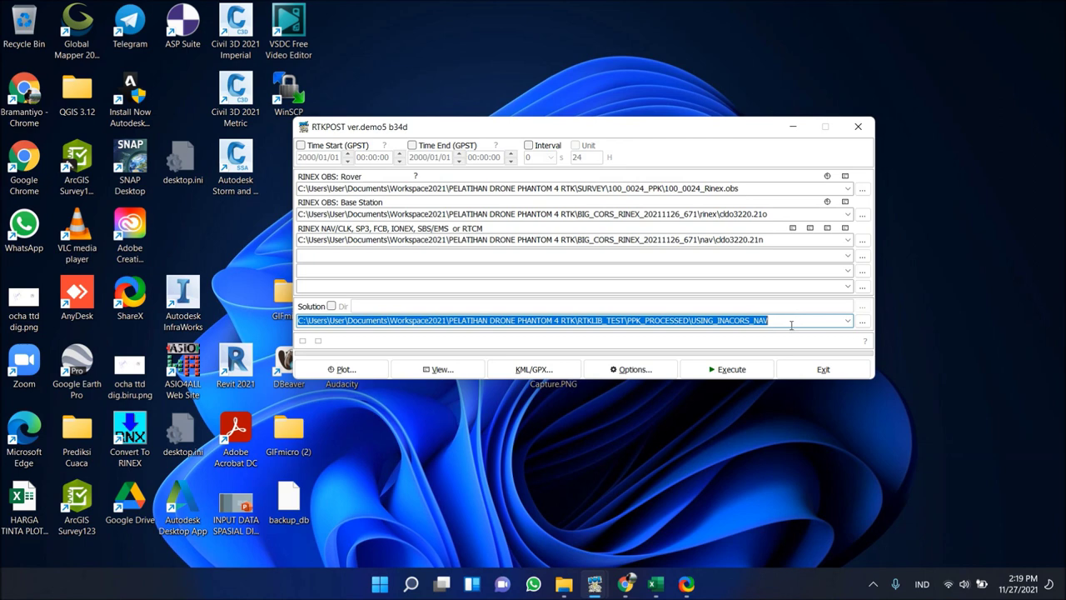
{"action": "left_click", "coordinate": [789, 321]}
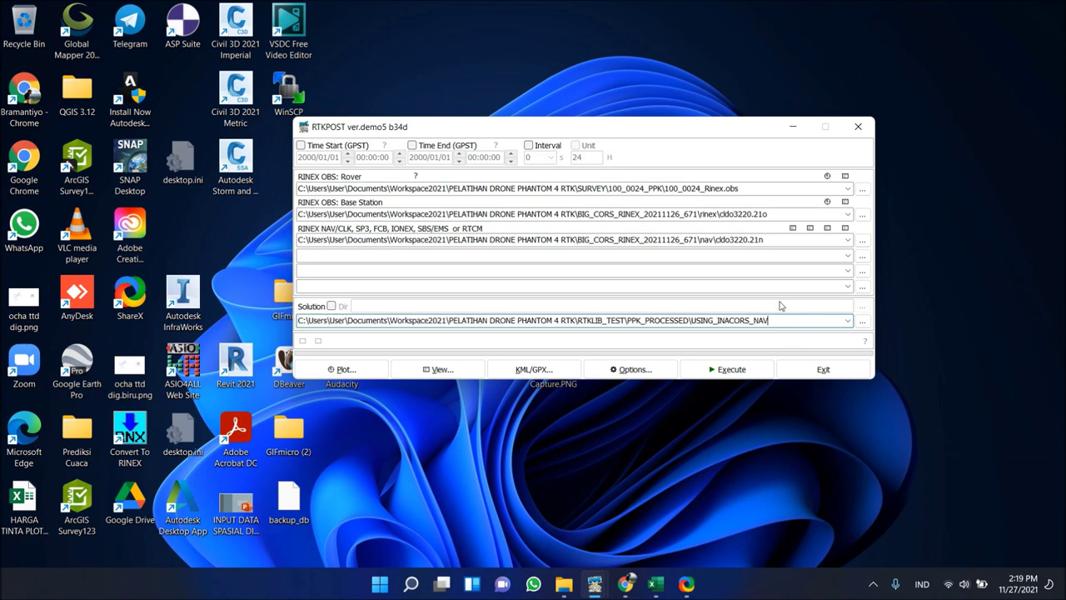
{"action": "type", "text": "3.pos"}
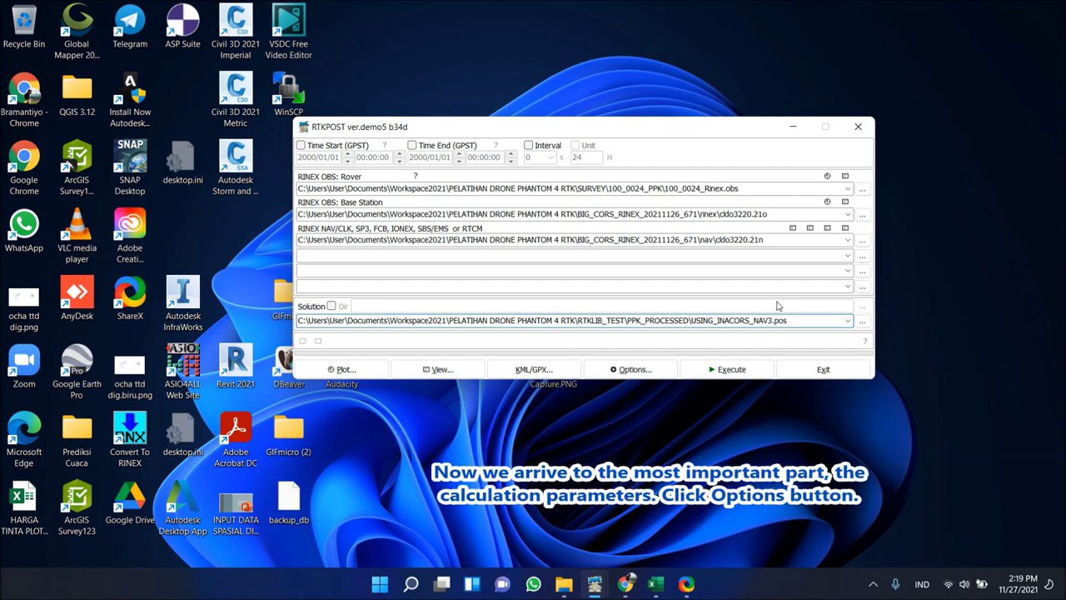
{"action": "left_click", "coordinate": [717, 285]}
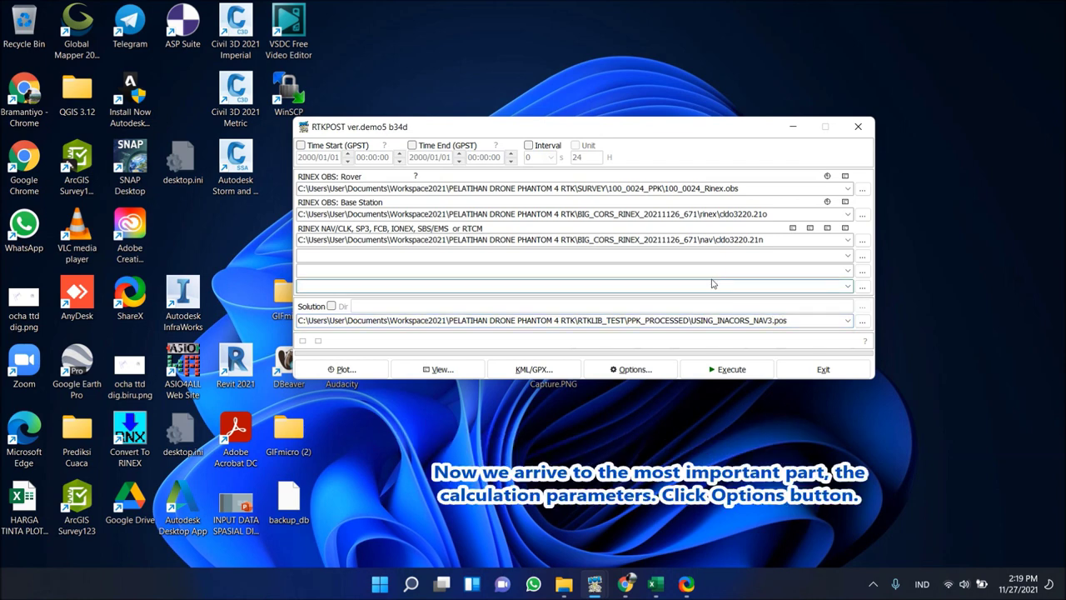
Open the Setting1 processing options and keep Kinematic as the positioning mode and L1+L2/E5b as the frequencies
{"action": "left_click", "coordinate": [635, 369]}
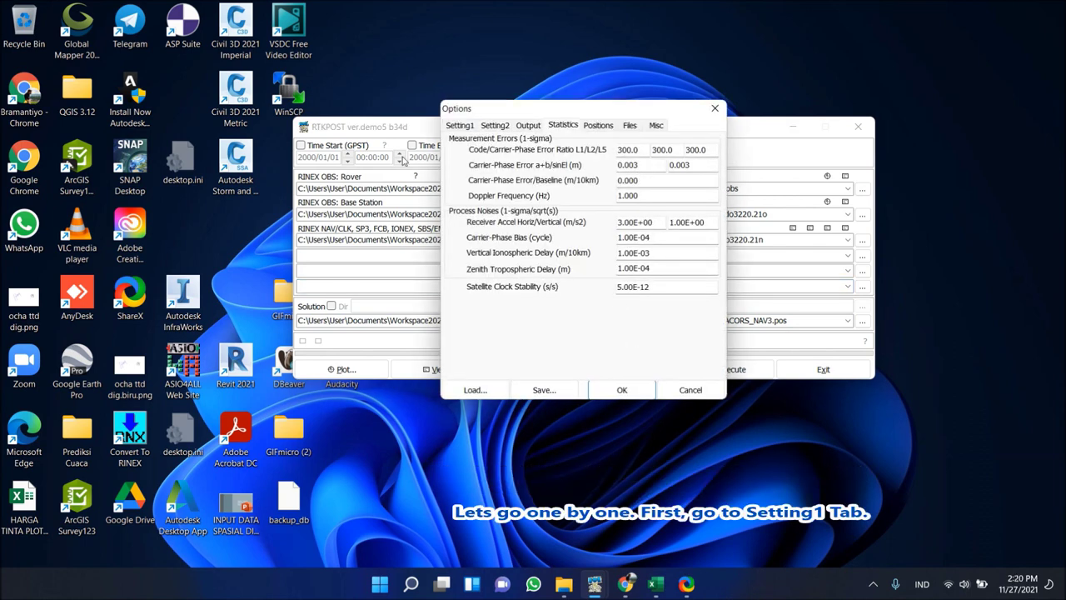
{"action": "left_click", "coordinate": [461, 125]}
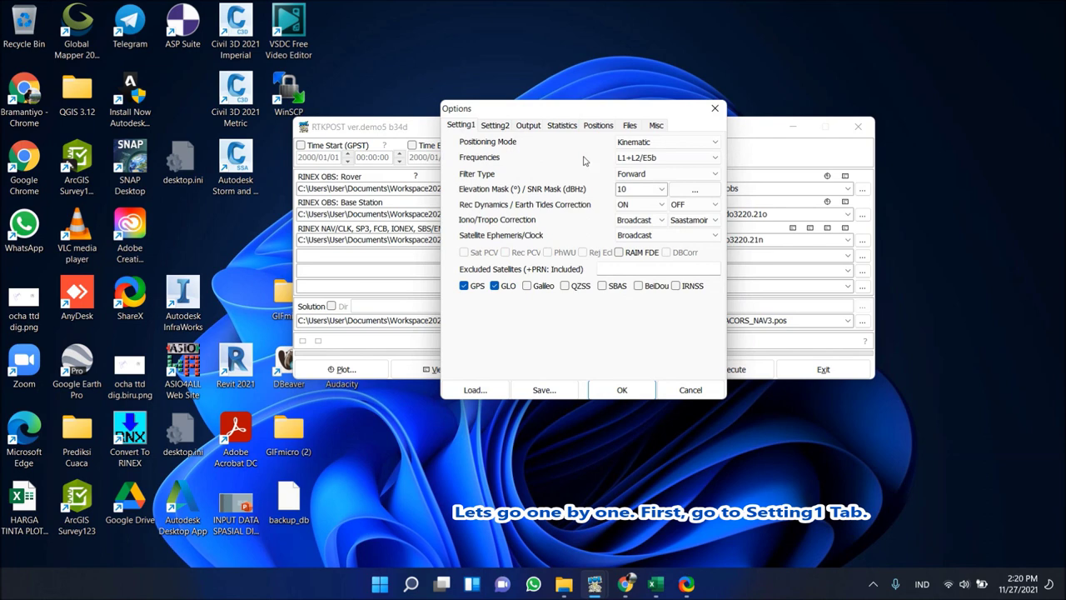
{"action": "left_click", "coordinate": [654, 142]}
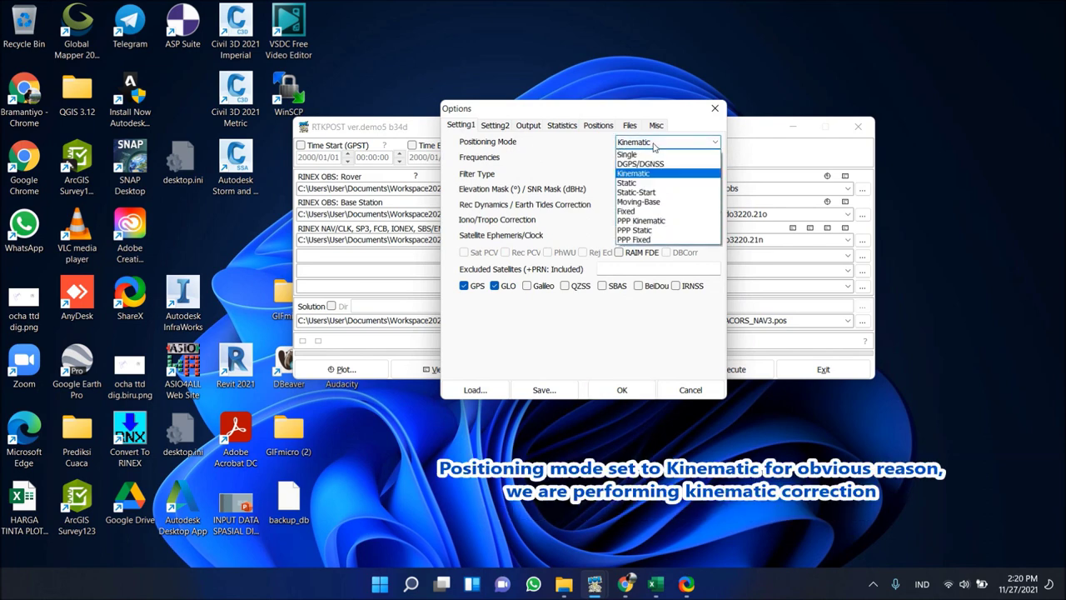
{"action": "left_click", "coordinate": [654, 145]}
{"action": "left_click", "coordinate": [654, 157]}
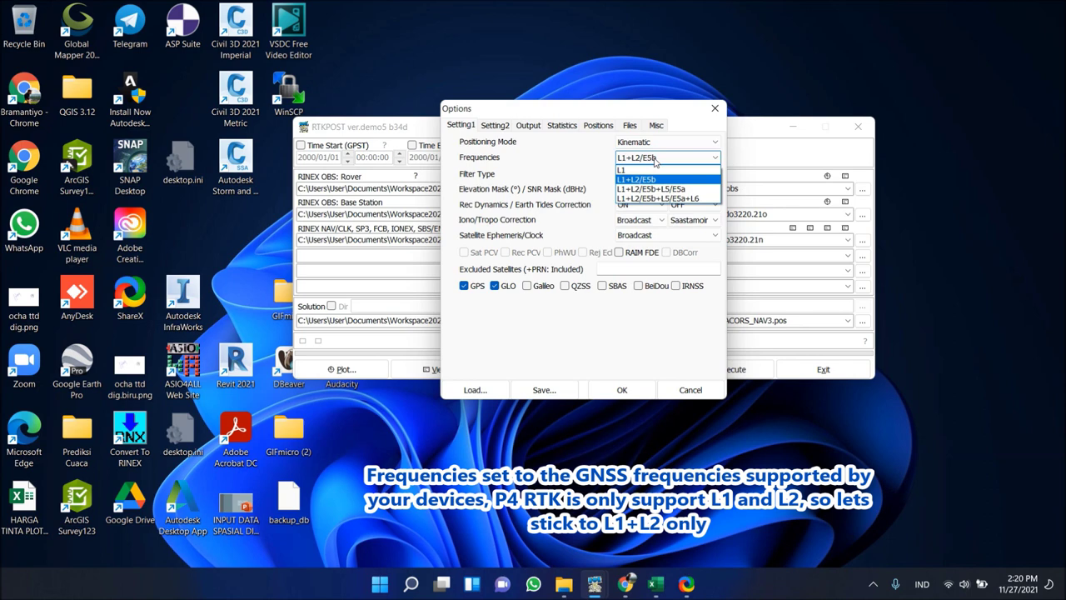
{"action": "left_click", "coordinate": [656, 161]}
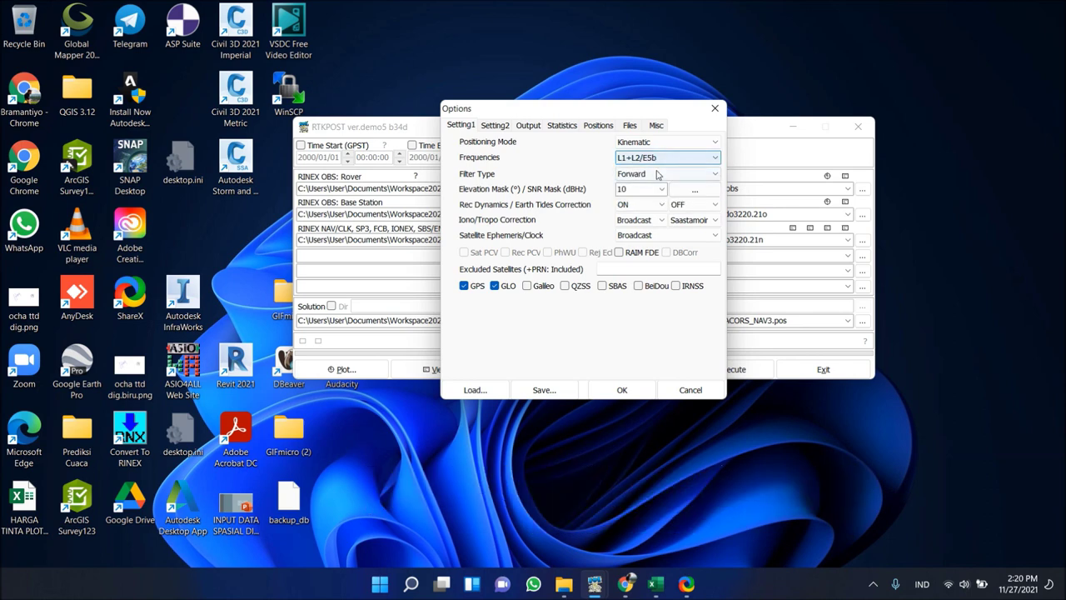
Set the filter type to Combined - no phase reset
{"action": "left_click", "coordinate": [657, 177]}
{"action": "left_click", "coordinate": [658, 175]}
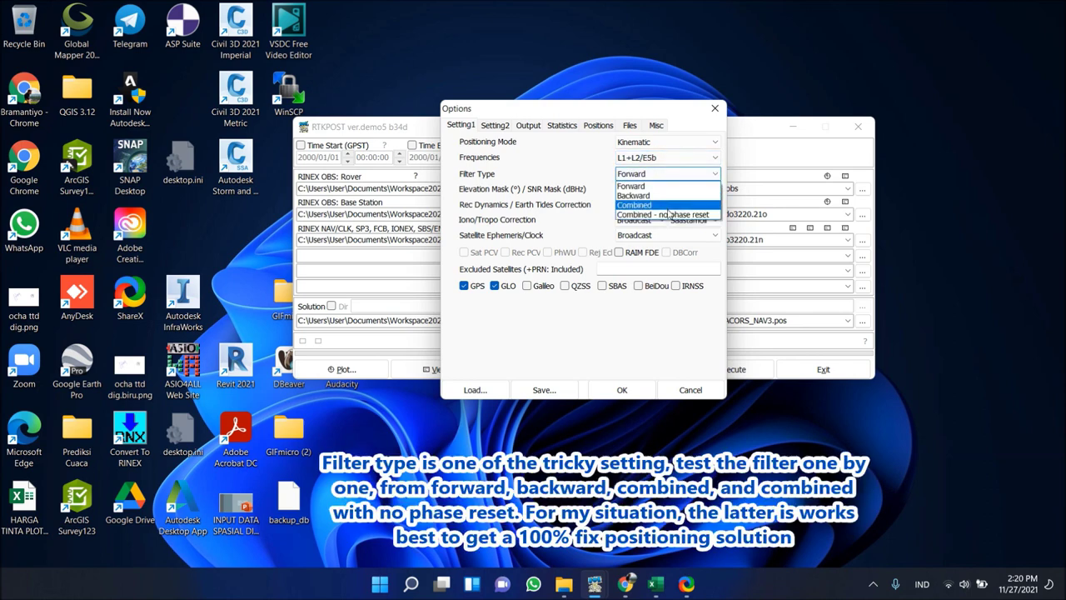
{"action": "left_click", "coordinate": [669, 214]}
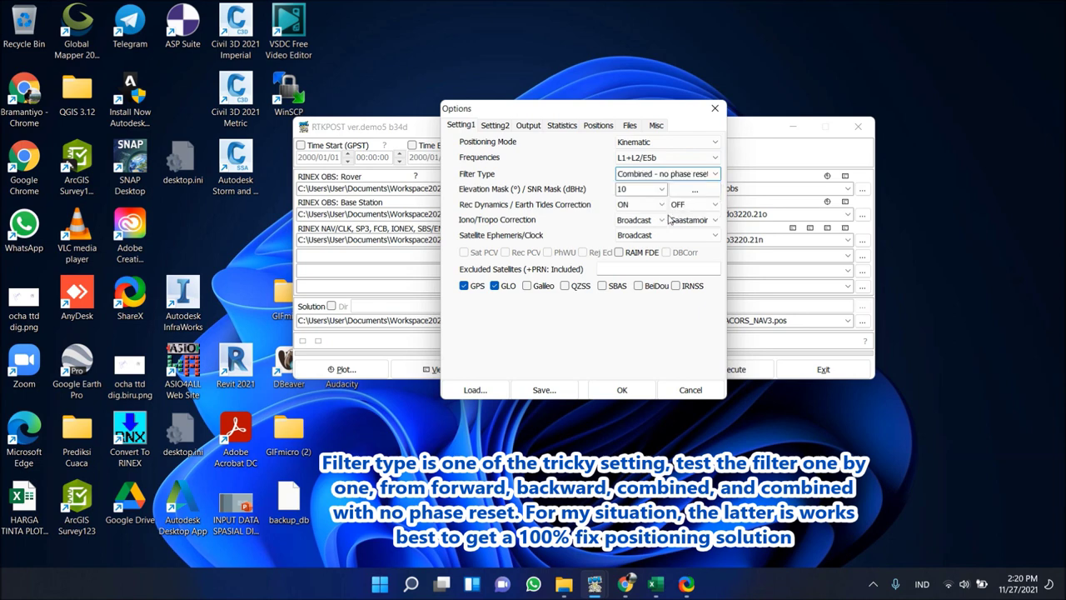
Use 10 degrees as the elevation mask
{"action": "left_click", "coordinate": [646, 188]}
{"action": "double_click", "coordinate": [647, 188]}
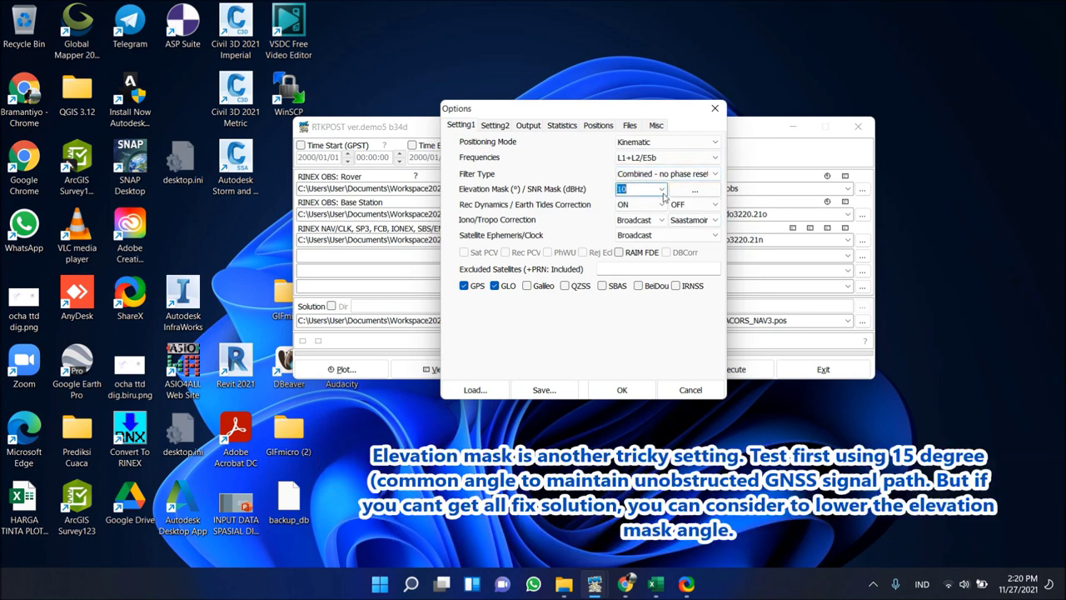
{"action": "left_click", "coordinate": [661, 190]}
{"action": "left_click", "coordinate": [655, 202]}
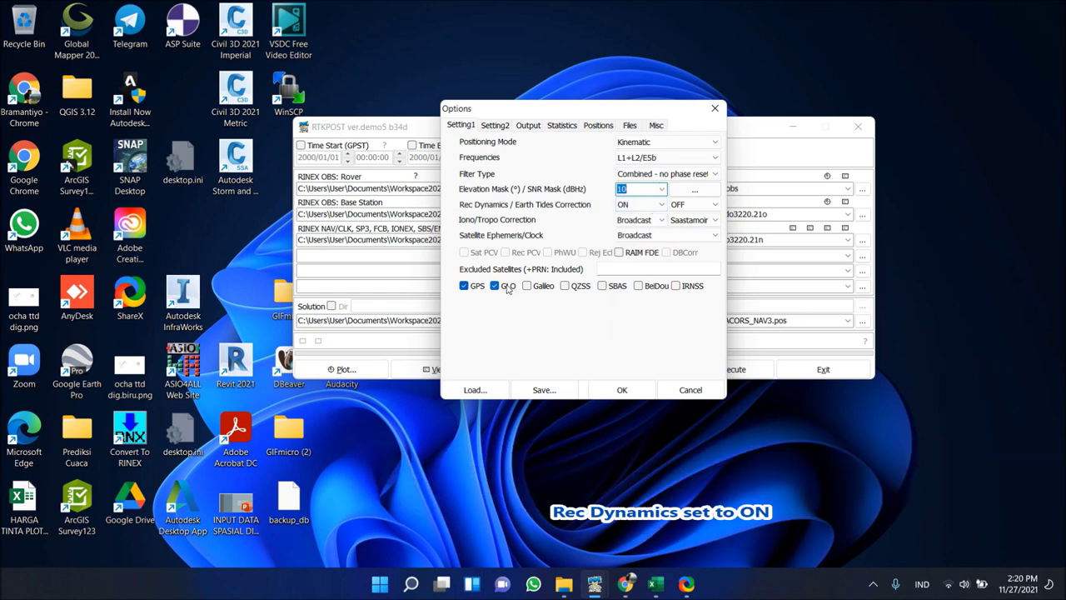
In the Setting2 options, use Fix and Hold as the integer ambiguity resolution for GPS and GLONASS
{"action": "left_click", "coordinate": [496, 126]}
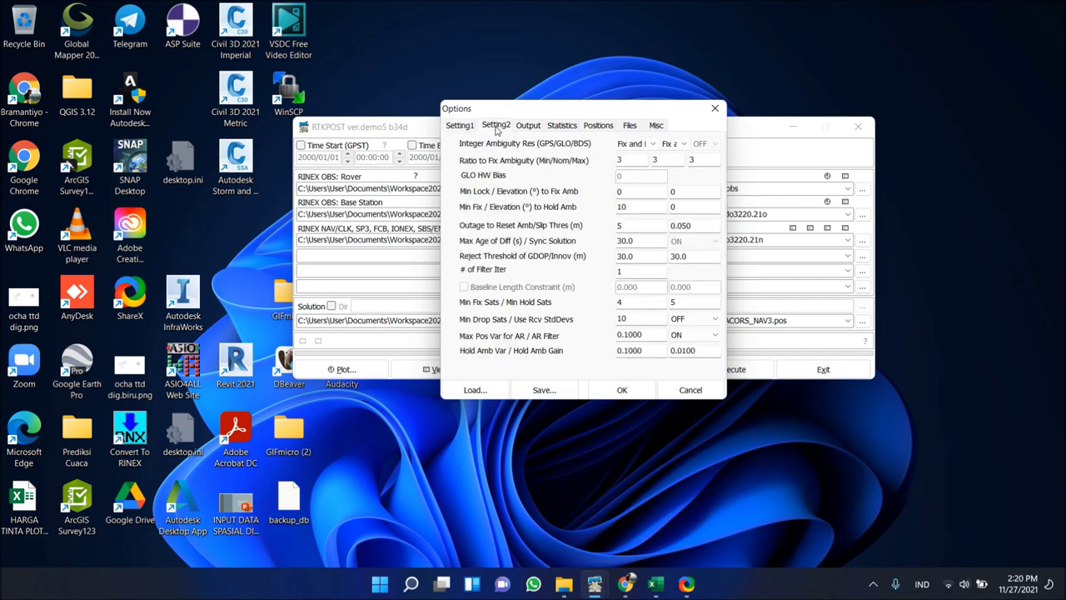
{"action": "left_click", "coordinate": [651, 145]}
{"action": "left_click", "coordinate": [675, 145]}
{"action": "left_click", "coordinate": [685, 145]}
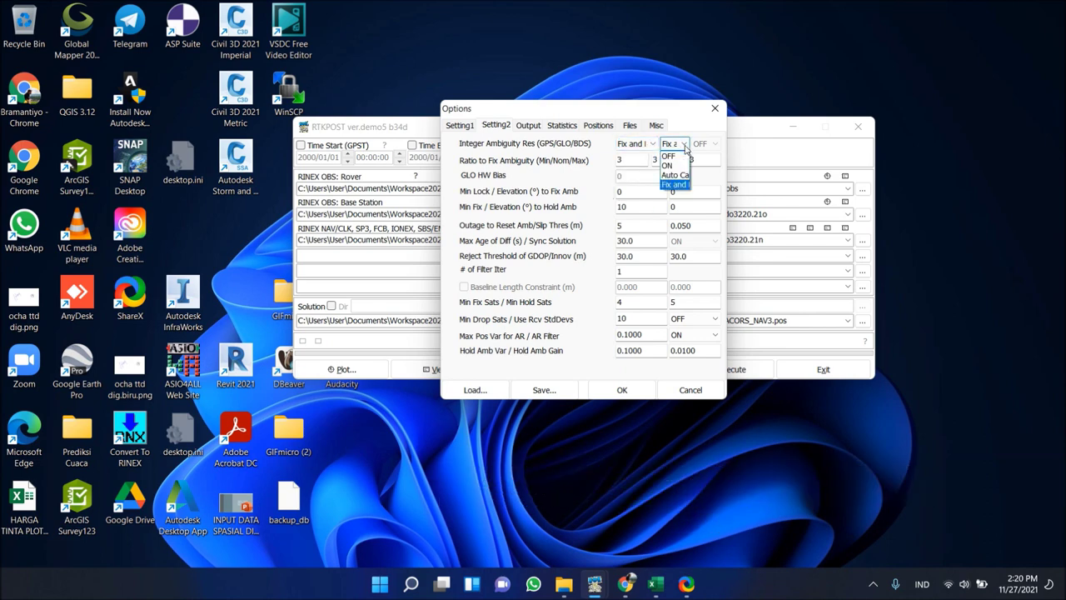
{"action": "left_click", "coordinate": [674, 184]}
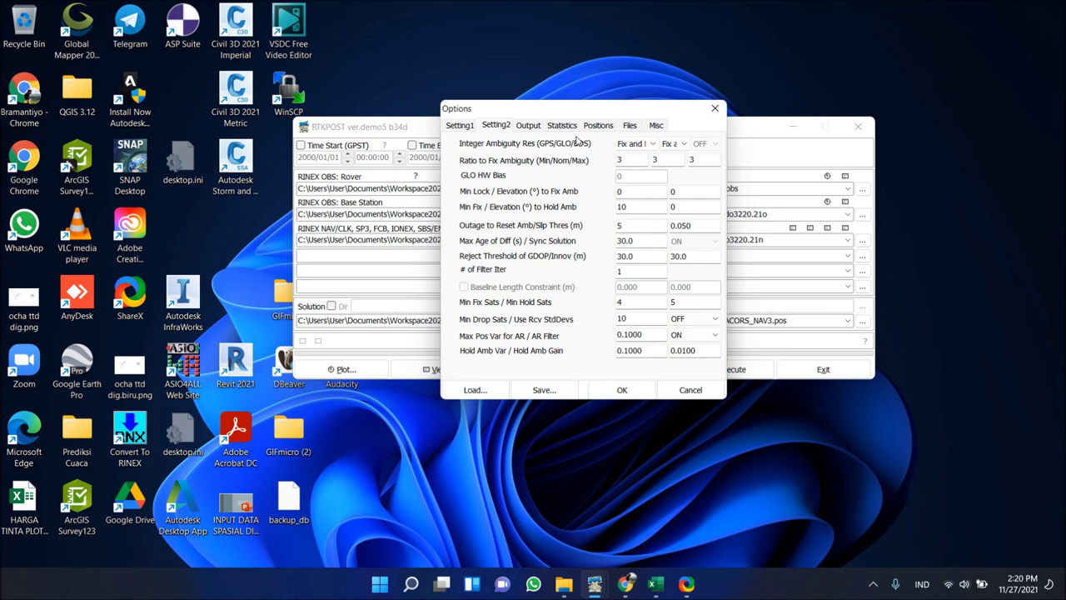
Set the output time format to ww ssss GPST and leave the latitude/longitude format as ddd.dddddd
{"action": "left_click", "coordinate": [528, 127]}
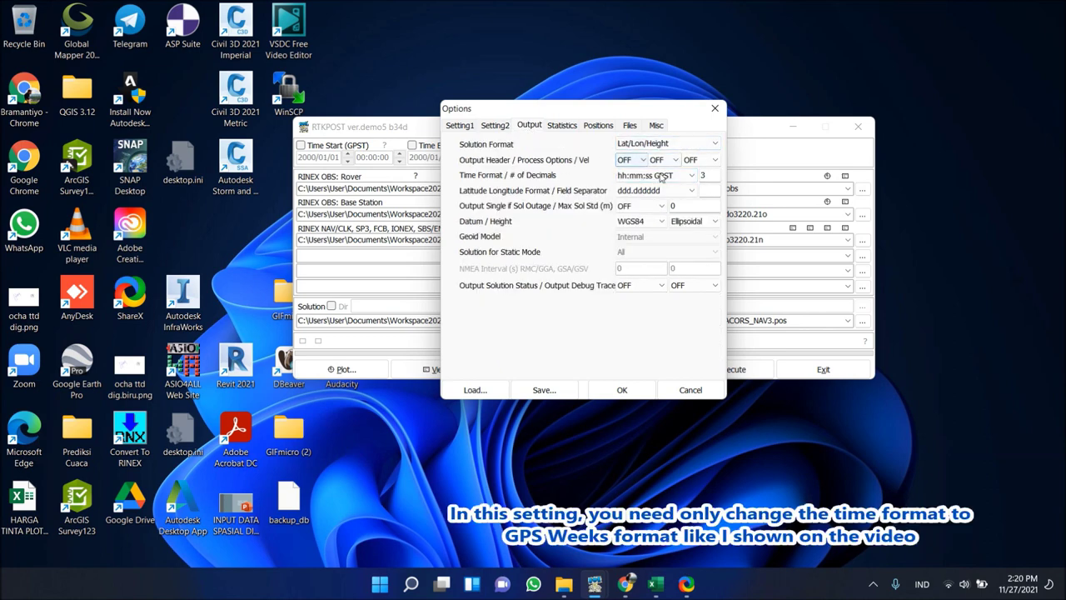
{"action": "left_click", "coordinate": [658, 177]}
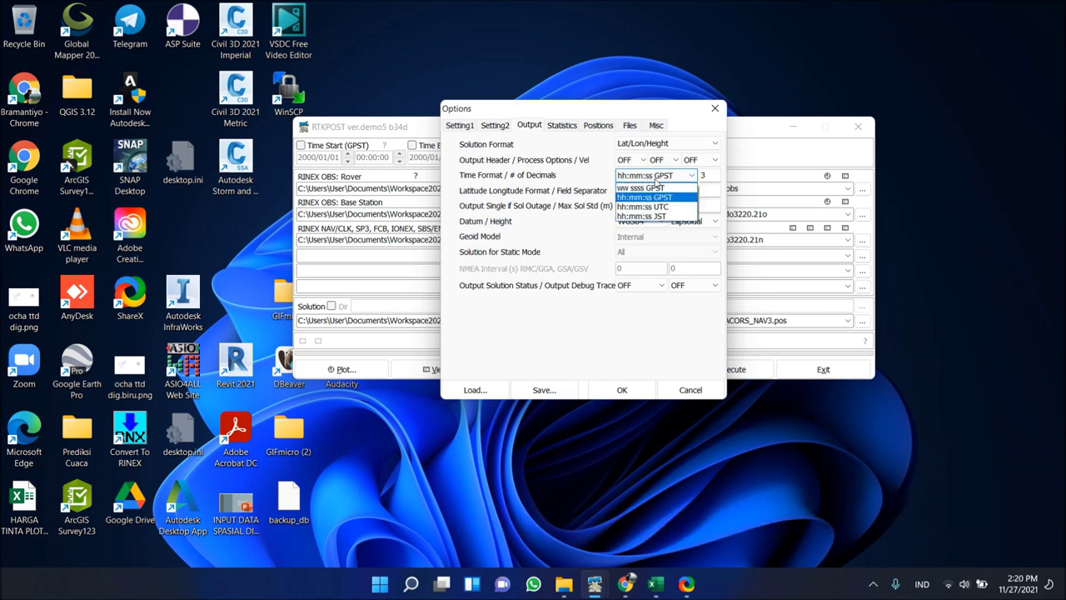
{"action": "left_click", "coordinate": [656, 189]}
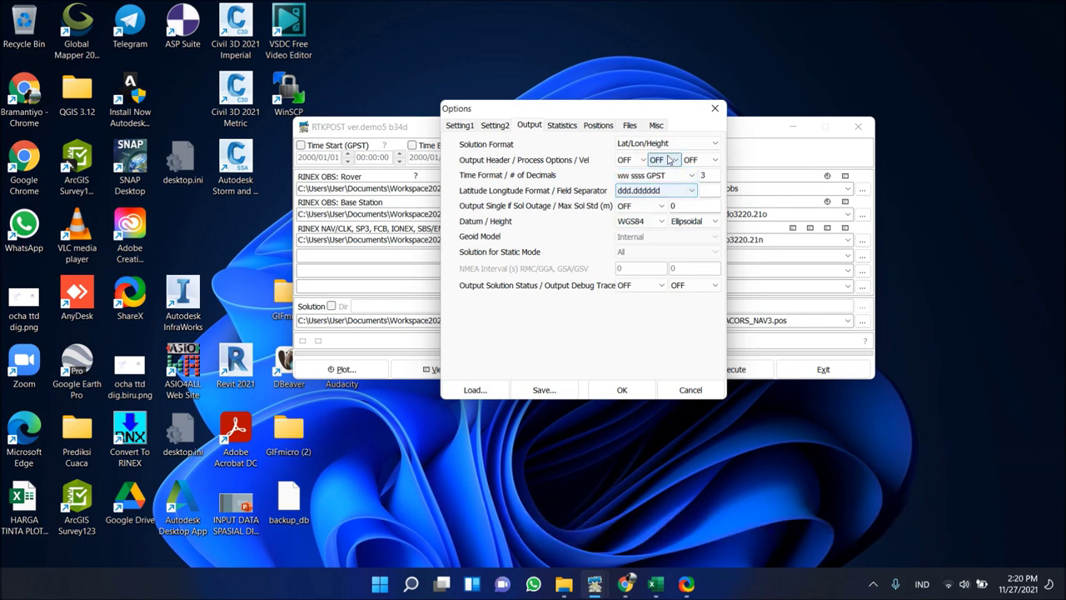
{"action": "double_click", "coordinate": [684, 190]}
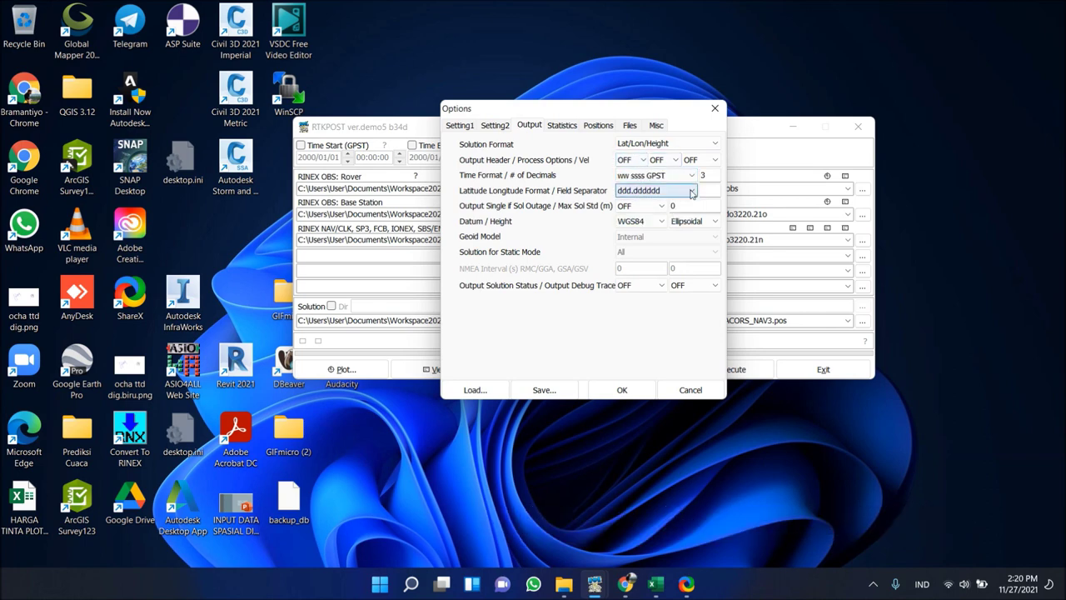
{"action": "left_click", "coordinate": [685, 178]}
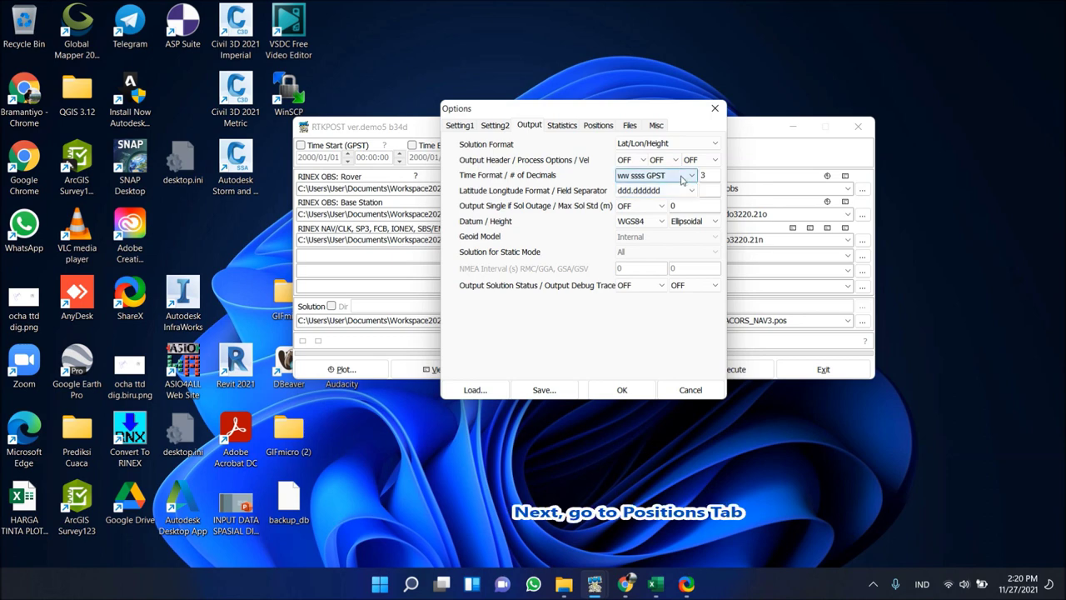
Use RINEX Header Position as the base station position and accept the processing options
{"action": "left_click", "coordinate": [563, 126]}
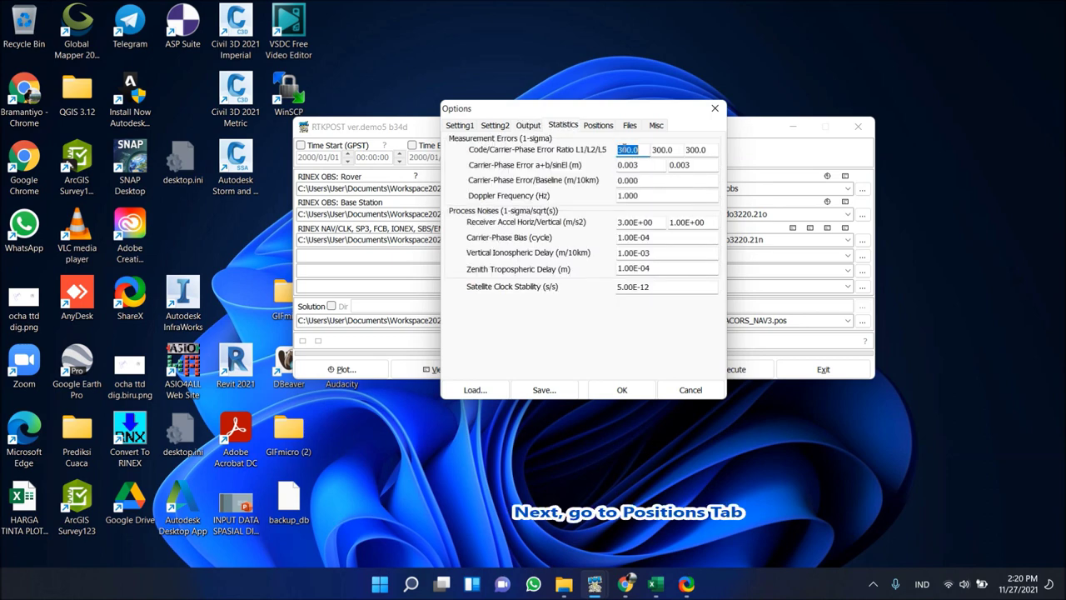
{"action": "left_click", "coordinate": [599, 127]}
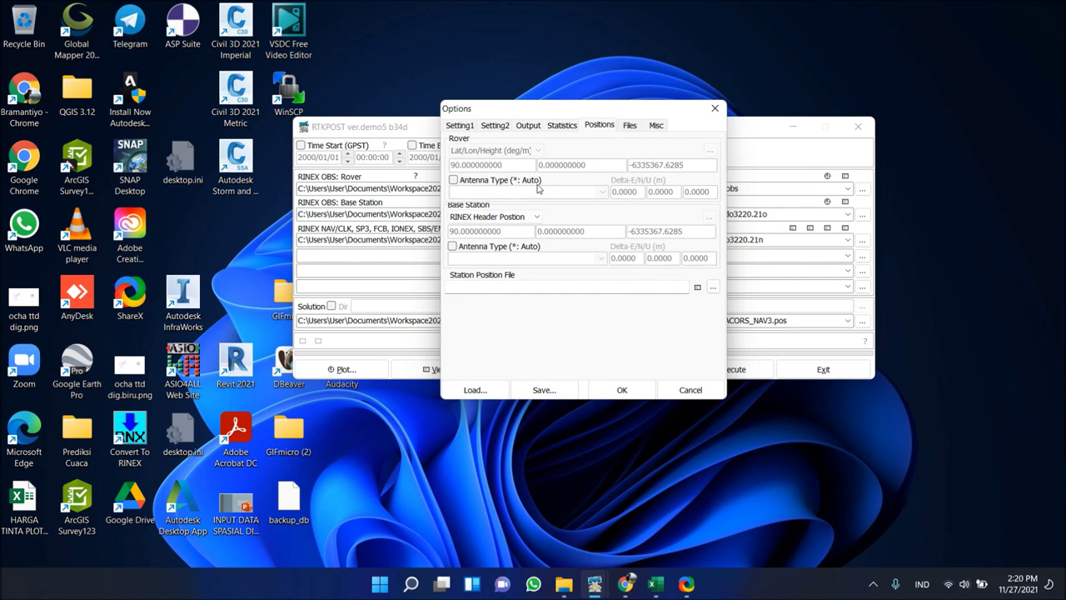
{"action": "left_click", "coordinate": [524, 217]}
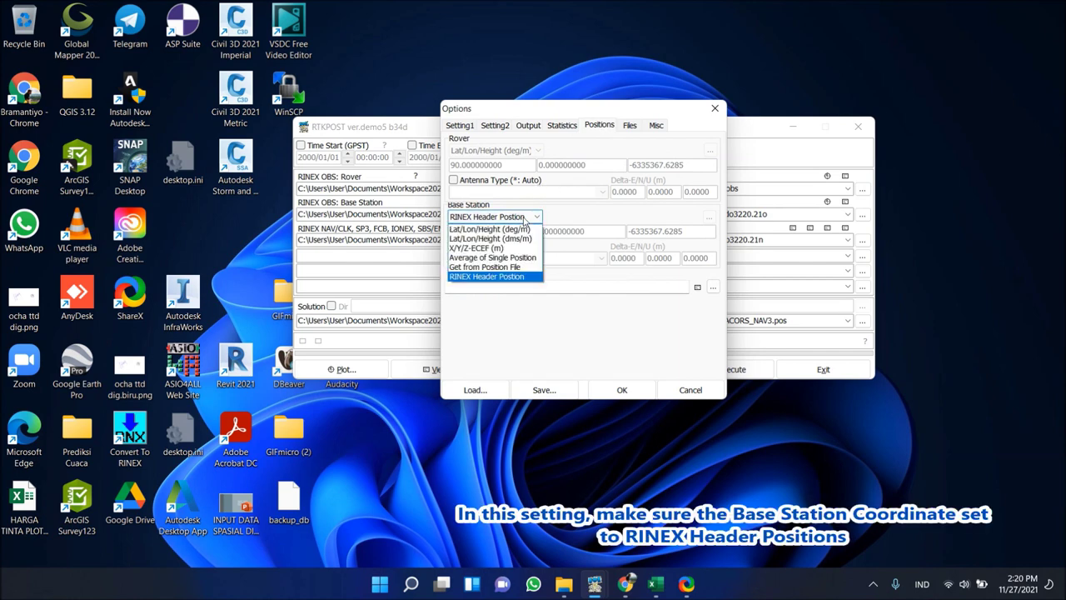
{"action": "left_click", "coordinate": [500, 276]}
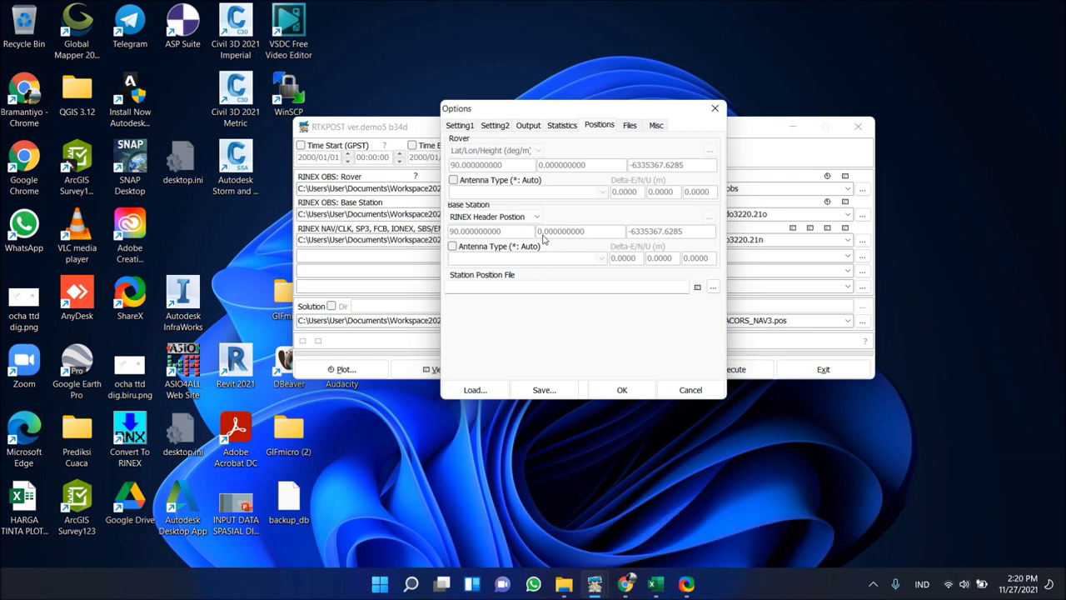
{"action": "left_click", "coordinate": [622, 391]}
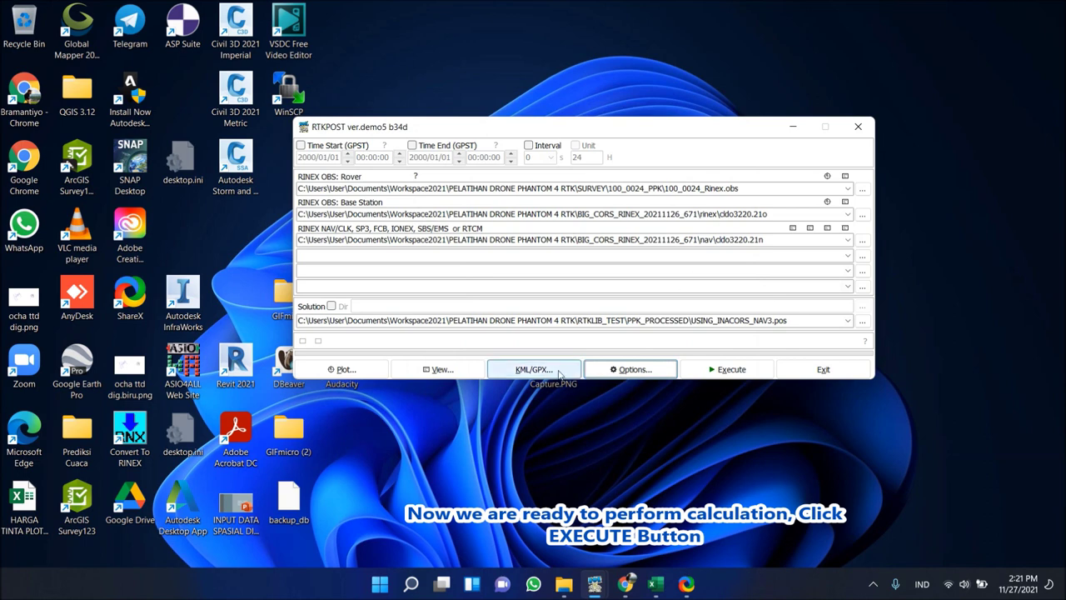
Execute the PPK processing and plot the solution's ground track in a window beside the processing window
{"action": "left_click", "coordinate": [721, 371]}
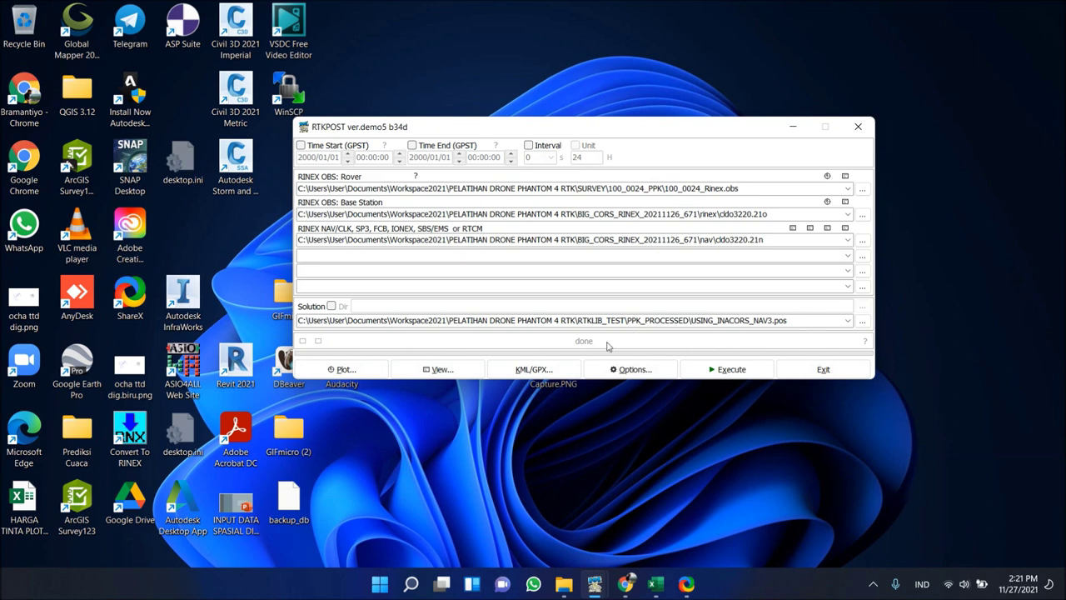
{"action": "left_click", "coordinate": [354, 373]}
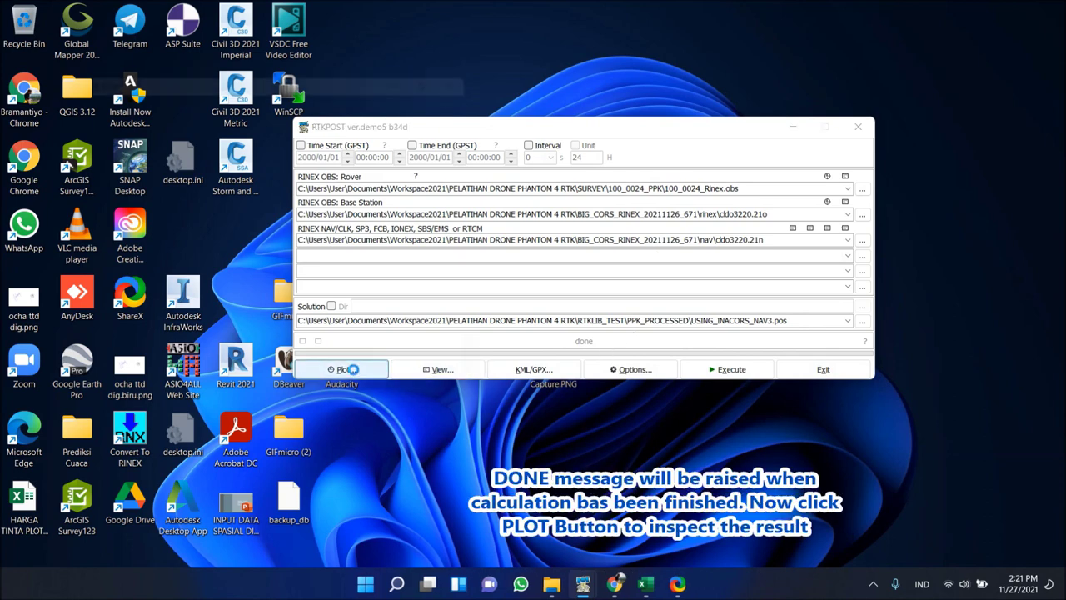
{"action": "scroll", "coordinate": [283, 213], "scroll_direction": "down", "scroll_amount": 1}
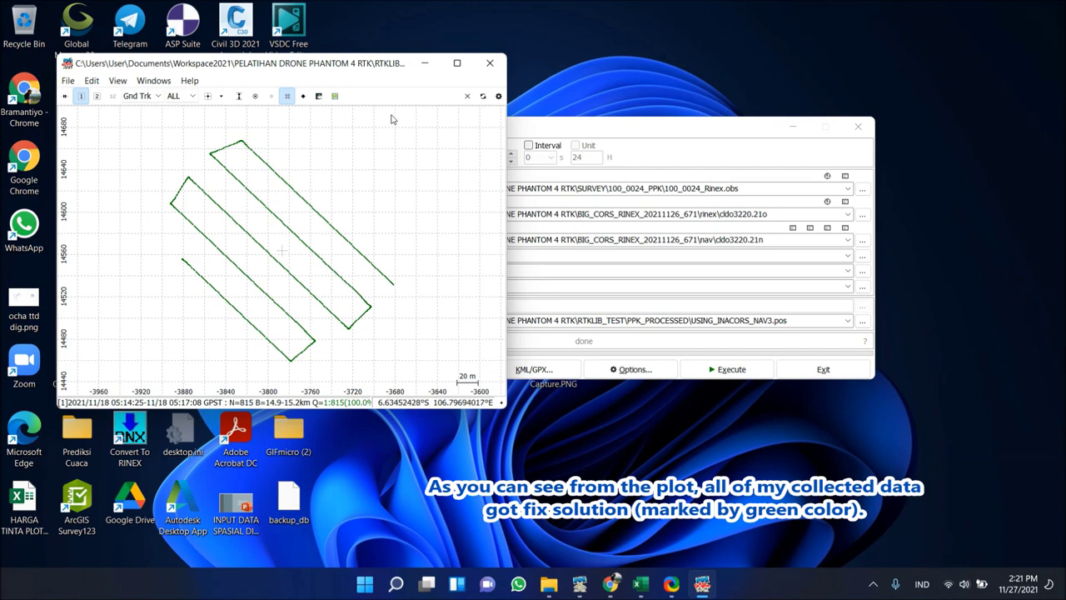
{"action": "left_click_drag", "start_coordinate": [351, 72], "coordinate": [756, 59]}
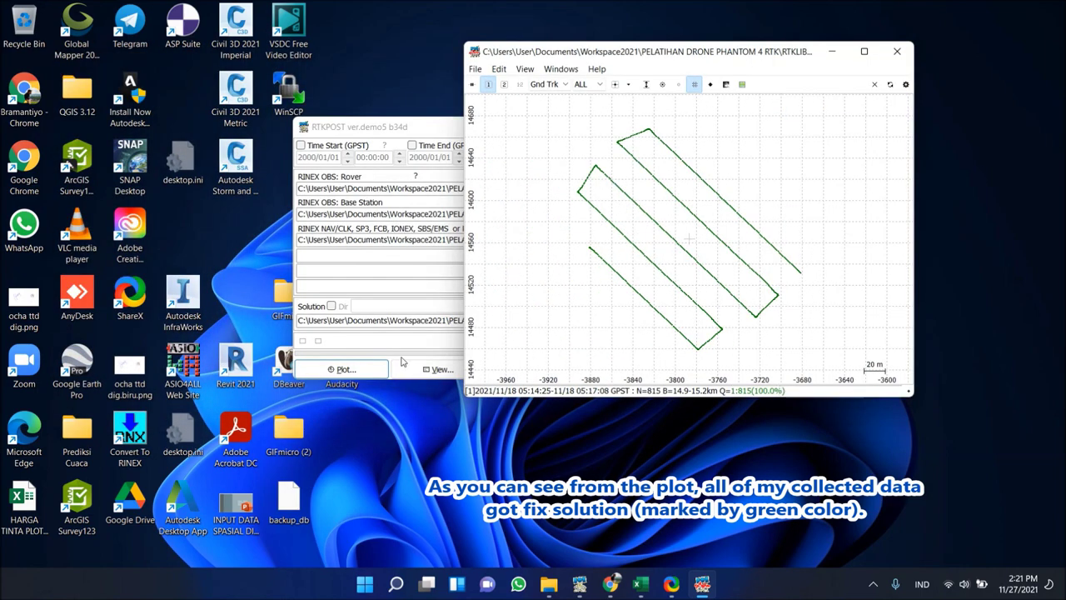
{"action": "left_click_drag", "start_coordinate": [655, 56], "coordinate": [777, 161]}
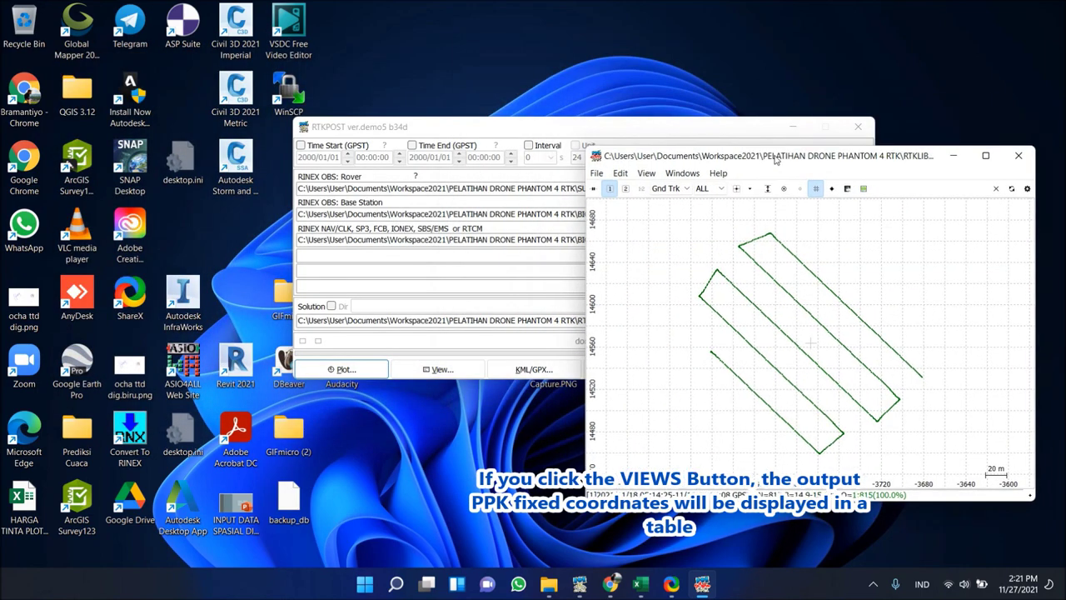
View the solution file's table of corrected coordinates, look through its rows and close it
{"action": "left_click", "coordinate": [421, 369]}
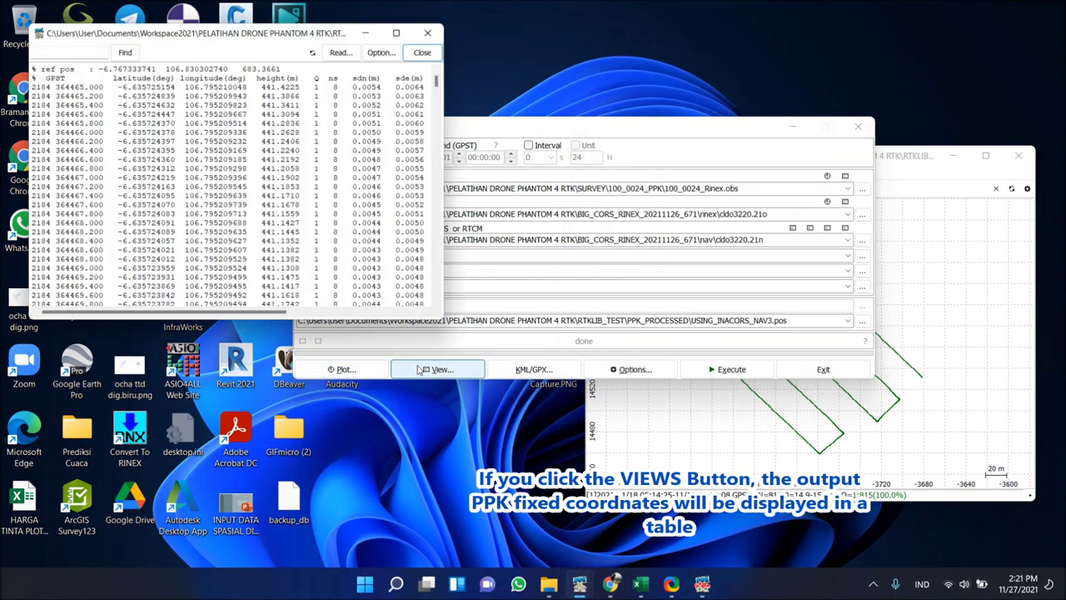
{"action": "mouse_move", "coordinate": [259, 325]}
{"action": "left_mouse_down"}
{"action": "mouse_move", "coordinate": [392, 326]}
{"action": "mouse_move", "coordinate": [254, 325]}
{"action": "left_mouse_up"}
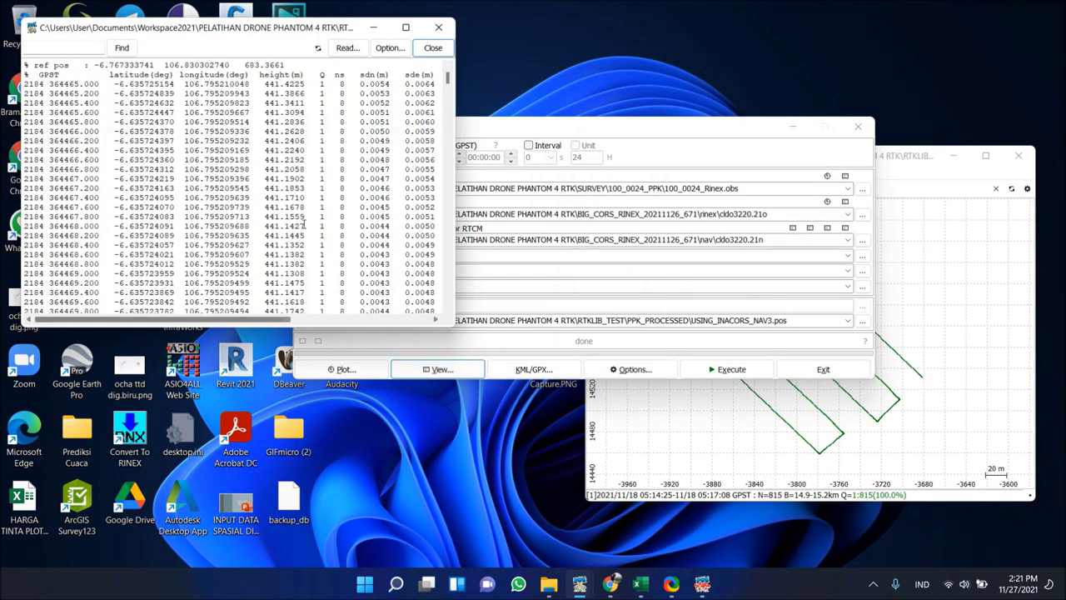
{"action": "scroll", "coordinate": [311, 200], "scroll_direction": "down", "scroll_amount": 10}
{"action": "scroll", "coordinate": [311, 200], "scroll_direction": "up", "scroll_amount": 10}
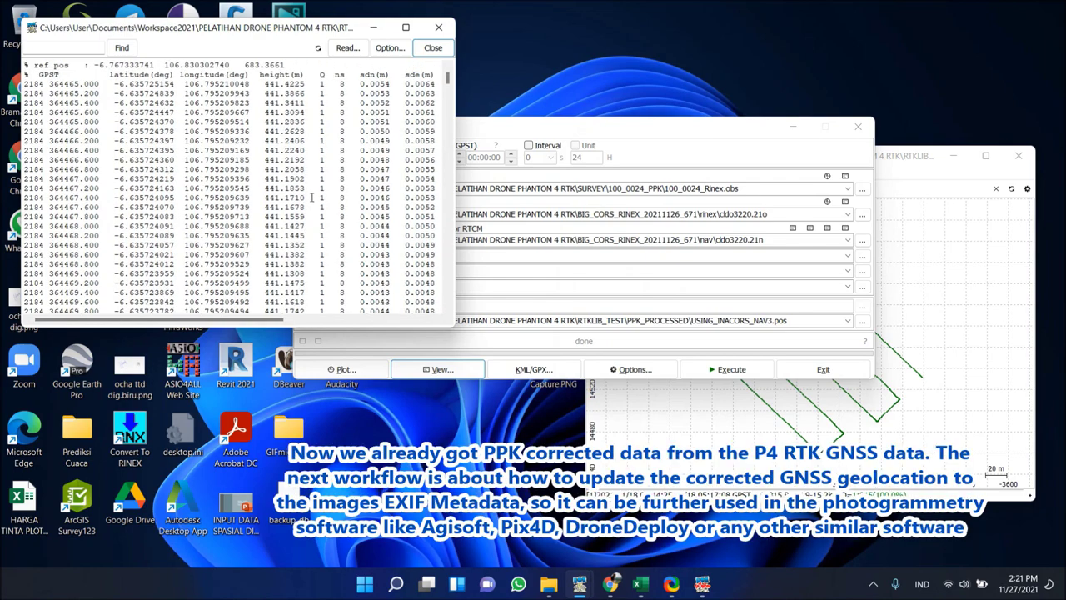
{"action": "left_click", "coordinate": [439, 28]}
Arrange the processing and plot windows side by side and inspect the ground track at a wider scale
{"action": "left_click_drag", "start_coordinate": [467, 127], "coordinate": [233, 80]}
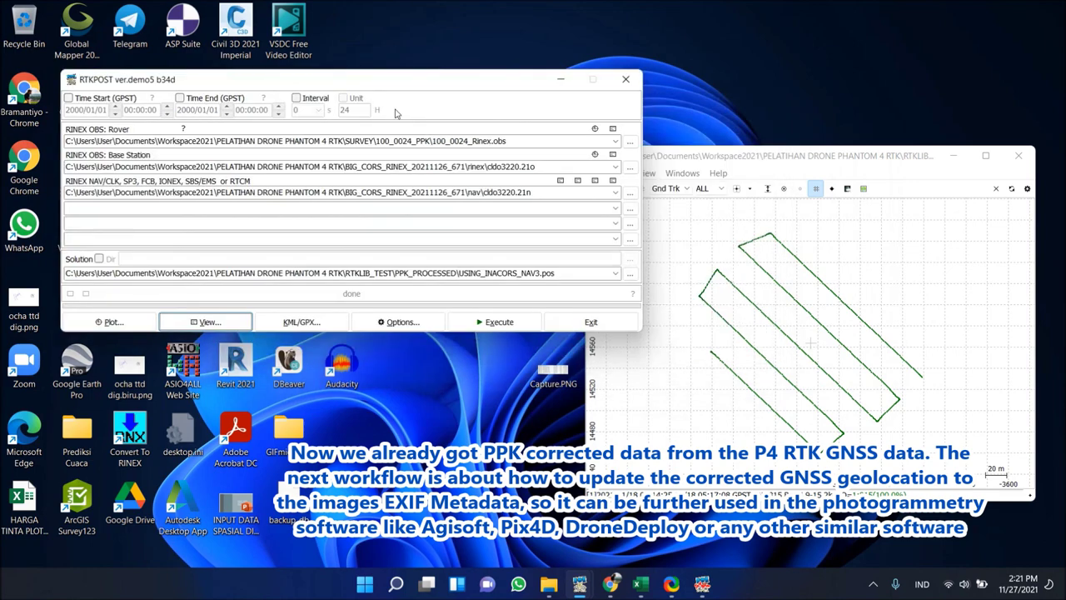
{"action": "left_click_drag", "start_coordinate": [672, 163], "coordinate": [653, 107]}
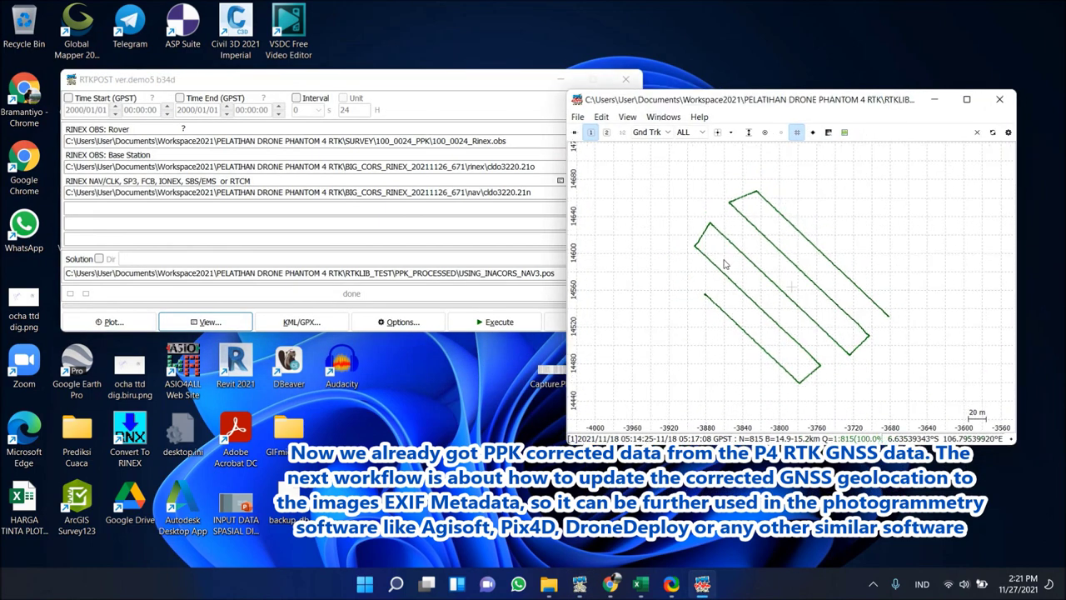
{"action": "scroll", "coordinate": [725, 265], "scroll_direction": "down", "scroll_amount": 3}
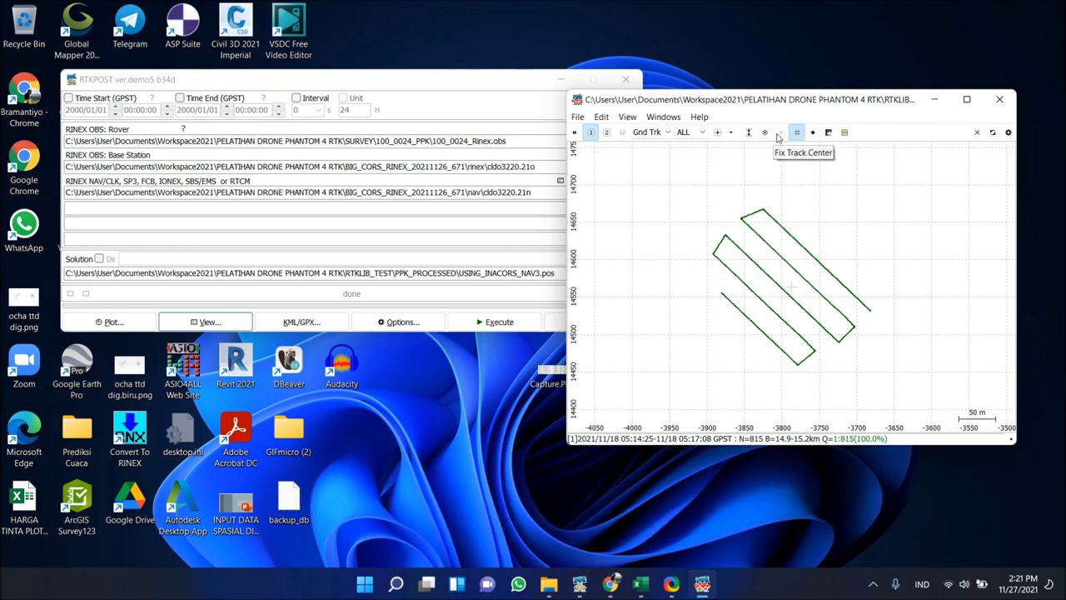
{"action": "left_click", "coordinate": [766, 135]}
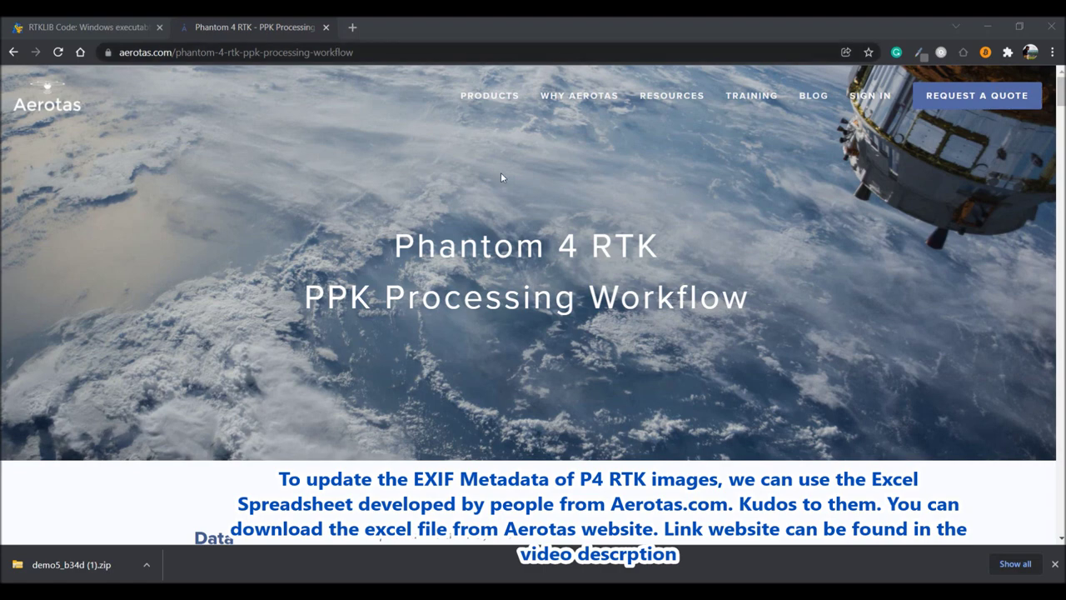
Read the Aerotas Phantom 4 RTK PPK workflow page in Chrome, covering field data collection and gathering of PPK correction data
{"action": "scroll", "coordinate": [546, 244], "scroll_direction": "down", "scroll_amount": 4}
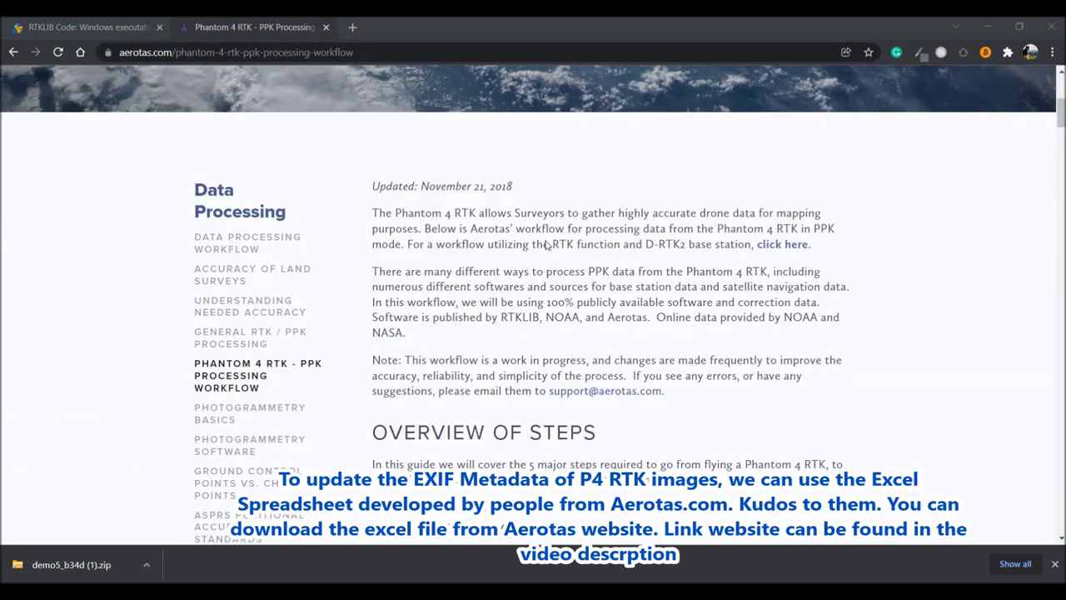
{"action": "scroll", "coordinate": [546, 244], "scroll_direction": "down", "scroll_amount": 3}
{"action": "scroll", "coordinate": [566, 265], "scroll_direction": "down", "scroll_amount": 3}
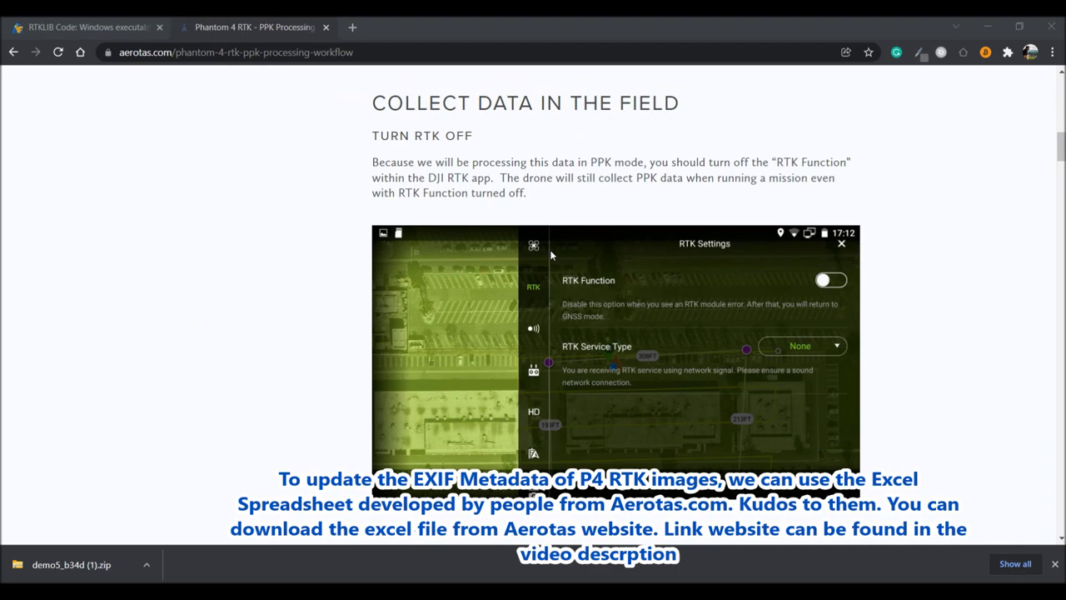
{"action": "scroll", "coordinate": [549, 249], "scroll_direction": "down", "scroll_amount": 5}
{"action": "scroll", "coordinate": [553, 266], "scroll_direction": "down", "scroll_amount": 3}
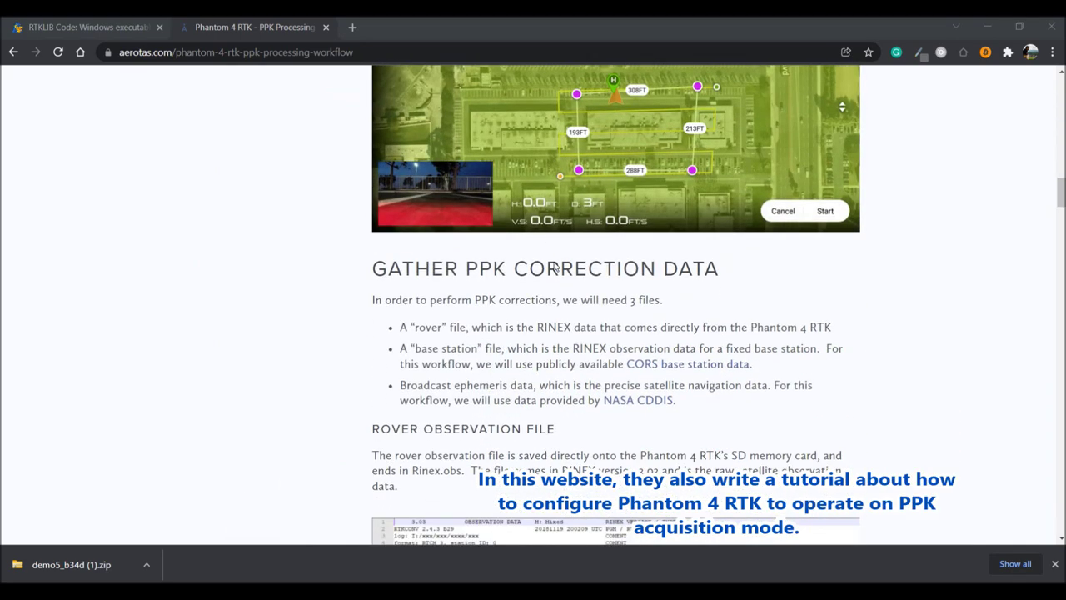
{"action": "scroll", "coordinate": [554, 267], "scroll_direction": "down", "scroll_amount": 3}
{"action": "scroll", "coordinate": [556, 266], "scroll_direction": "down", "scroll_amount": 3}
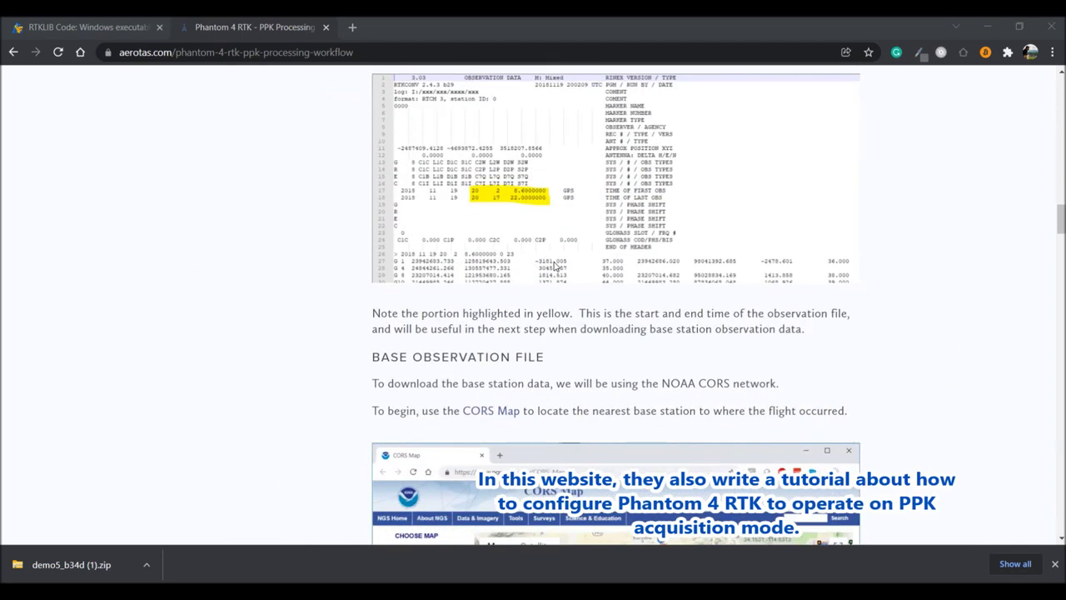
{"action": "scroll", "coordinate": [556, 267], "scroll_direction": "down", "scroll_amount": 4}
{"action": "scroll", "coordinate": [555, 266], "scroll_direction": "down", "scroll_amount": 5}
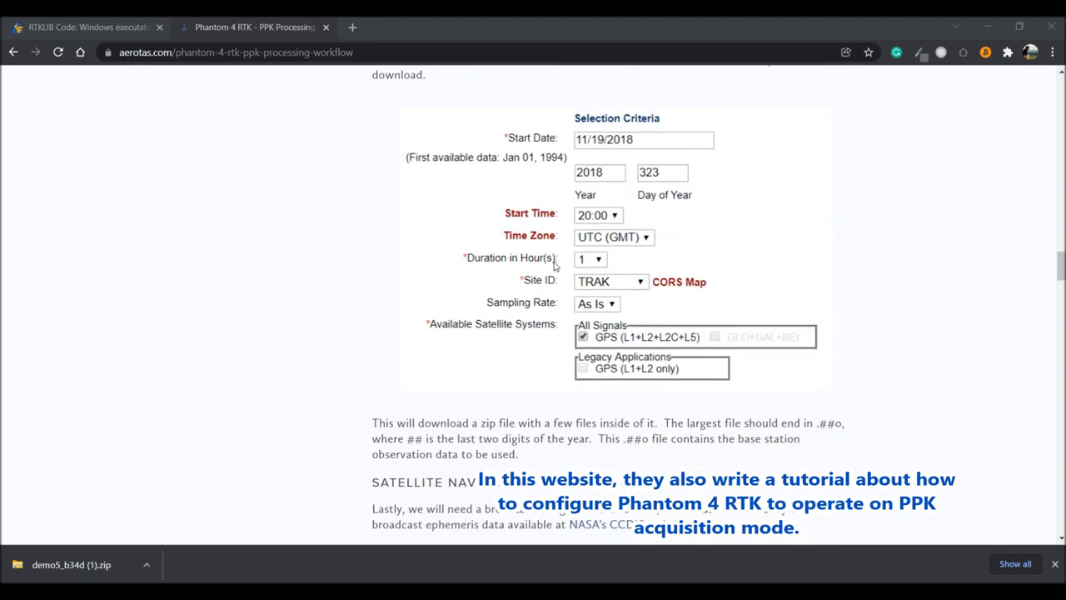
Examine the RTKLIB files, recommended option settings and Execute / Audit sections of the Aerotas workflow page
{"action": "scroll", "coordinate": [556, 267], "scroll_direction": "down", "scroll_amount": 5}
{"action": "scroll", "coordinate": [556, 267], "scroll_direction": "down", "scroll_amount": 3}
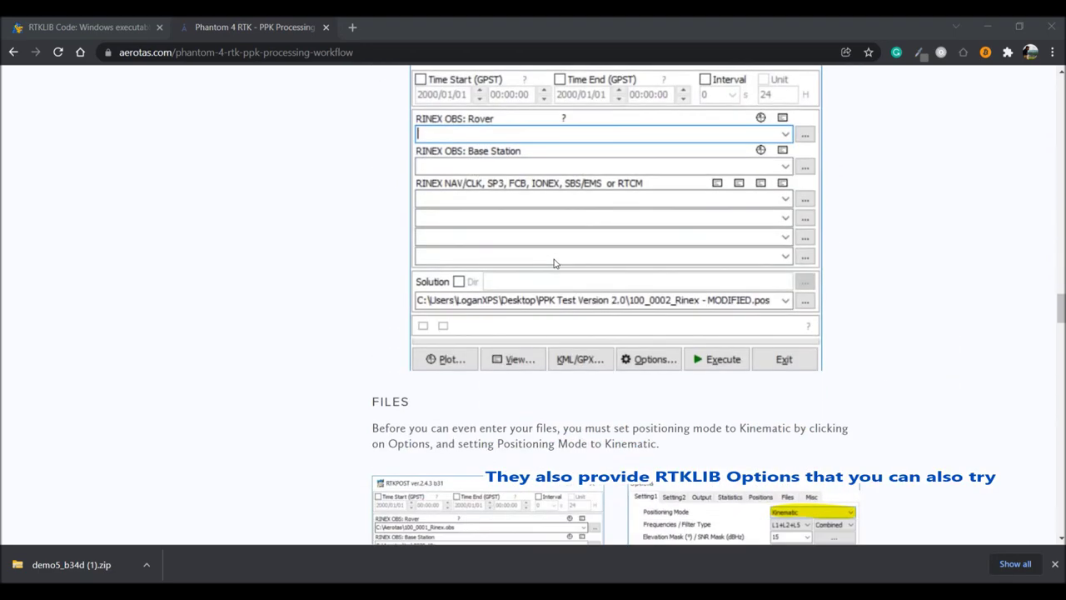
{"action": "scroll", "coordinate": [556, 263], "scroll_direction": "down", "scroll_amount": 5}
{"action": "scroll", "coordinate": [555, 261], "scroll_direction": "down", "scroll_amount": 6}
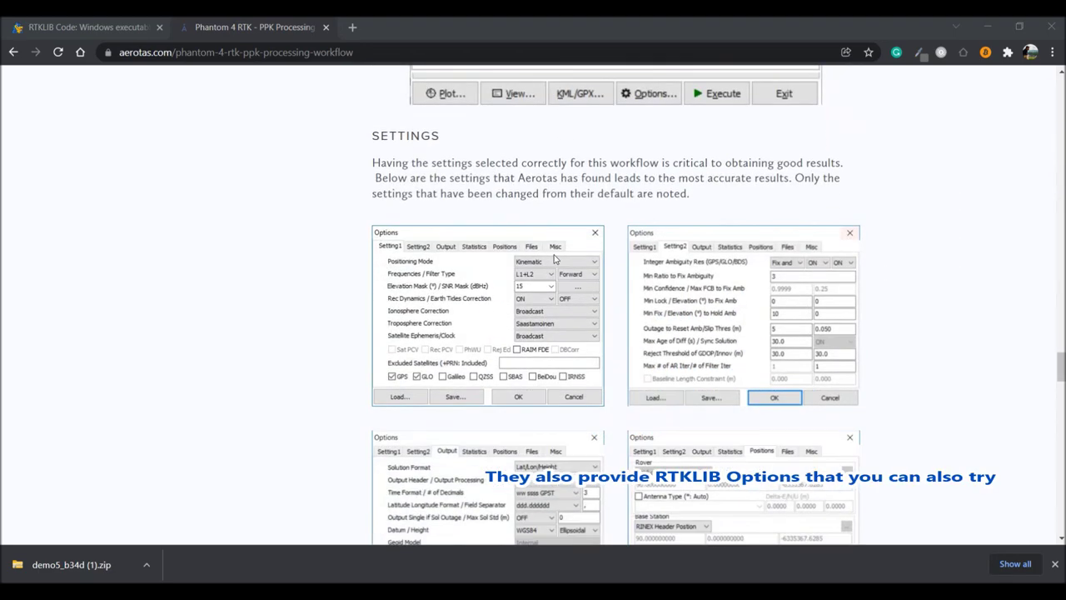
{"action": "scroll", "coordinate": [556, 260], "scroll_direction": "down", "scroll_amount": 8}
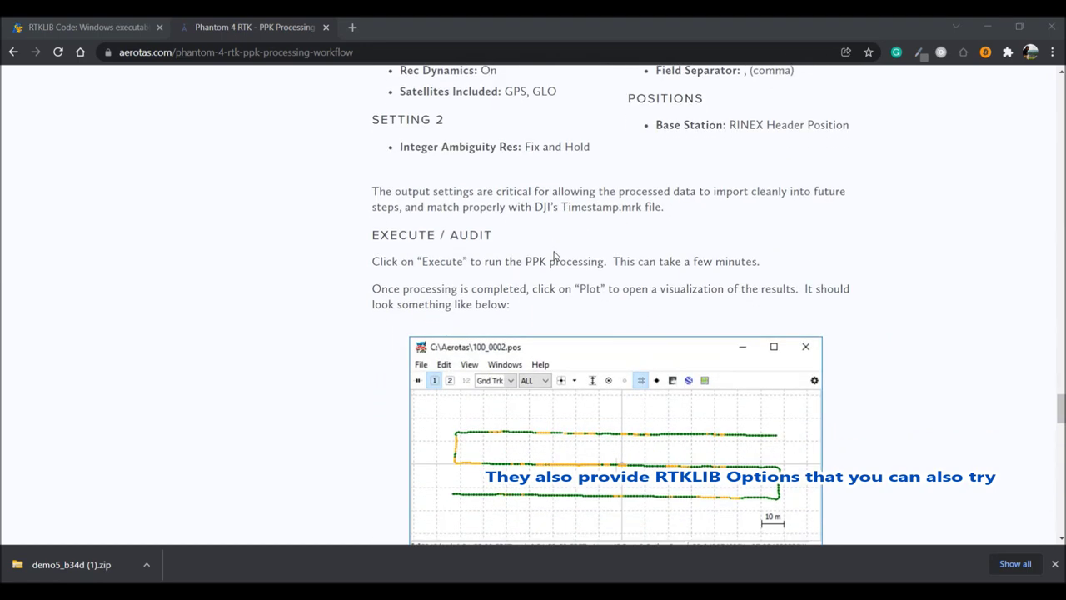
{"action": "scroll", "coordinate": [556, 256], "scroll_direction": "up", "scroll_amount": 6}
{"action": "scroll", "coordinate": [559, 225], "scroll_direction": "down", "scroll_amount": 3}
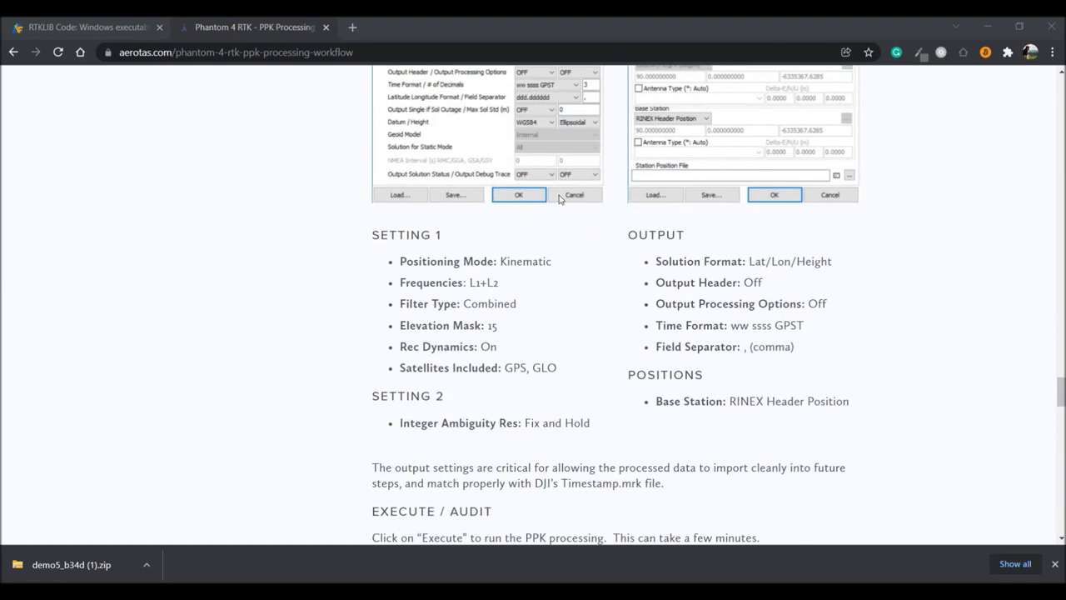
{"action": "scroll", "coordinate": [559, 200], "scroll_direction": "down", "scroll_amount": 3}
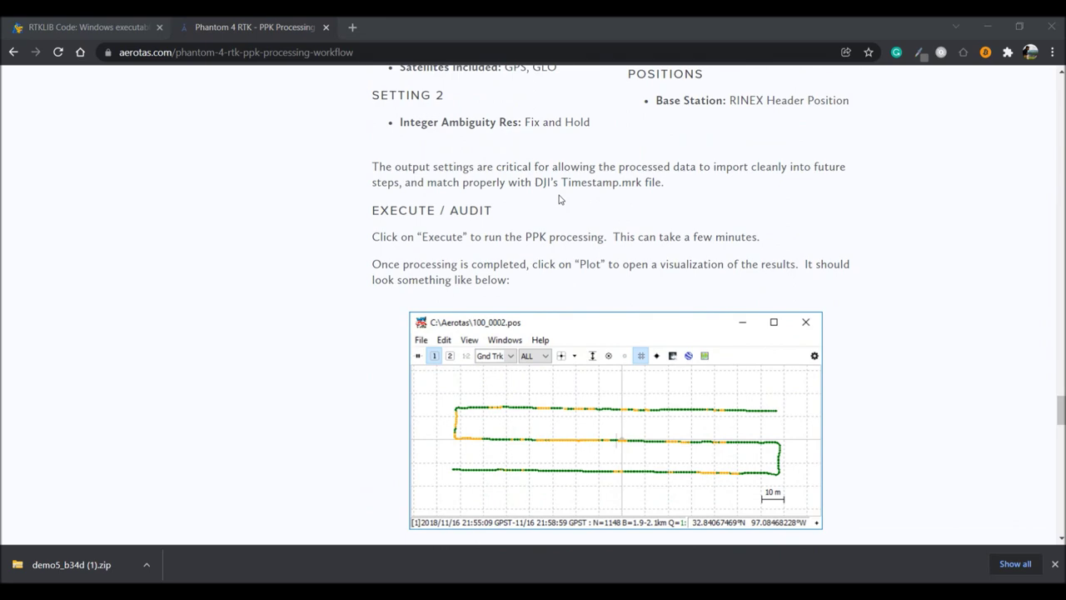
Request the PPK correction file on the Aerotas workflow page by entering the contact's e-mail, and download the Excel file from the generated link
{"action": "scroll", "coordinate": [559, 200], "scroll_direction": "down", "scroll_amount": 5}
{"action": "scroll", "coordinate": [559, 200], "scroll_direction": "down", "scroll_amount": 5}
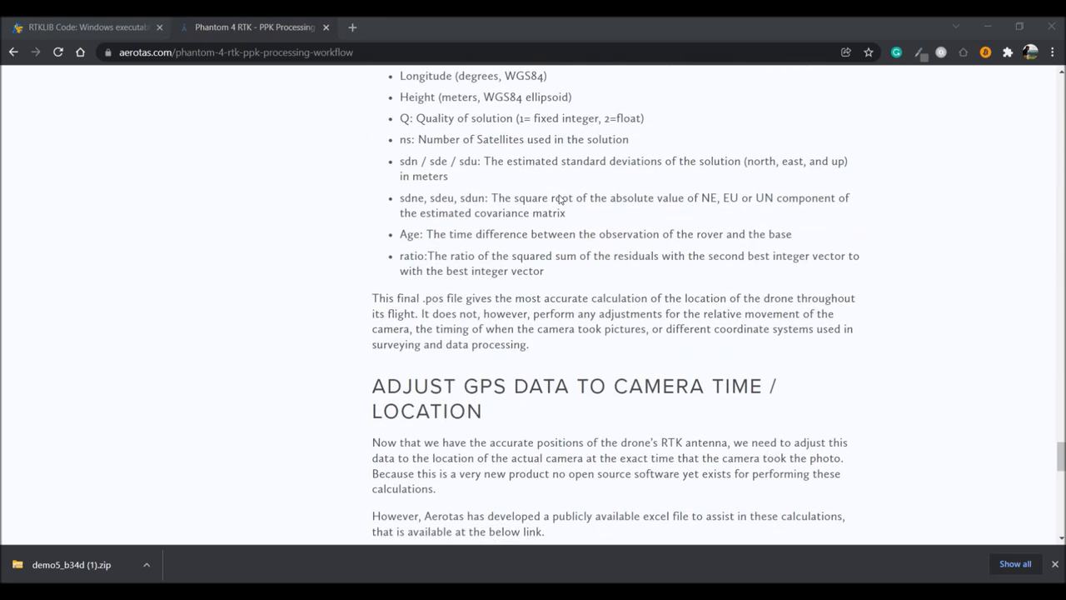
{"action": "scroll", "coordinate": [561, 200], "scroll_direction": "down", "scroll_amount": 4}
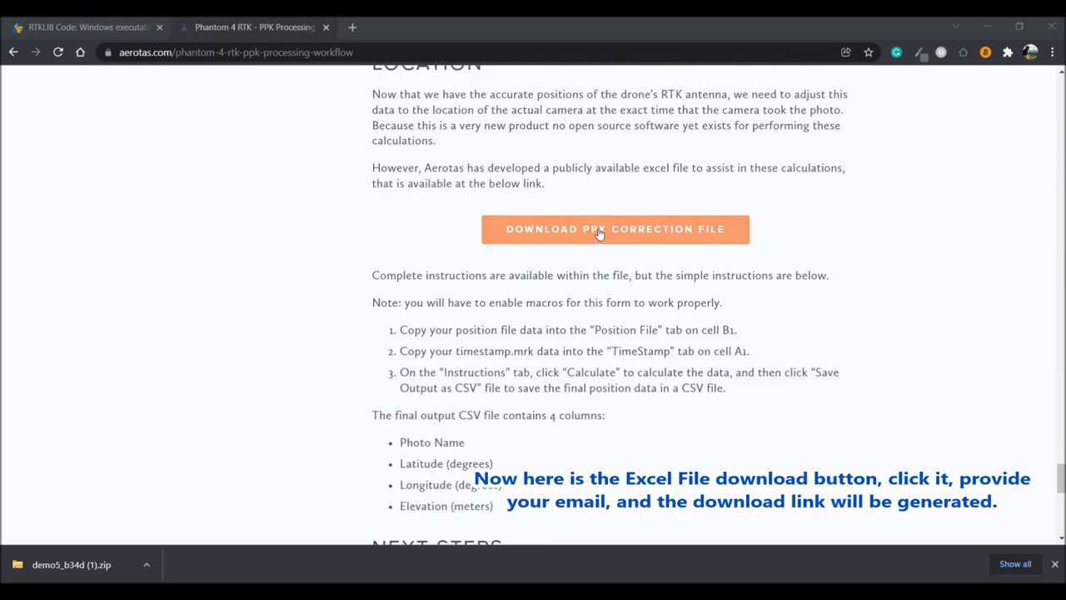
{"action": "scroll", "coordinate": [598, 233], "scroll_direction": "up", "scroll_amount": 1}
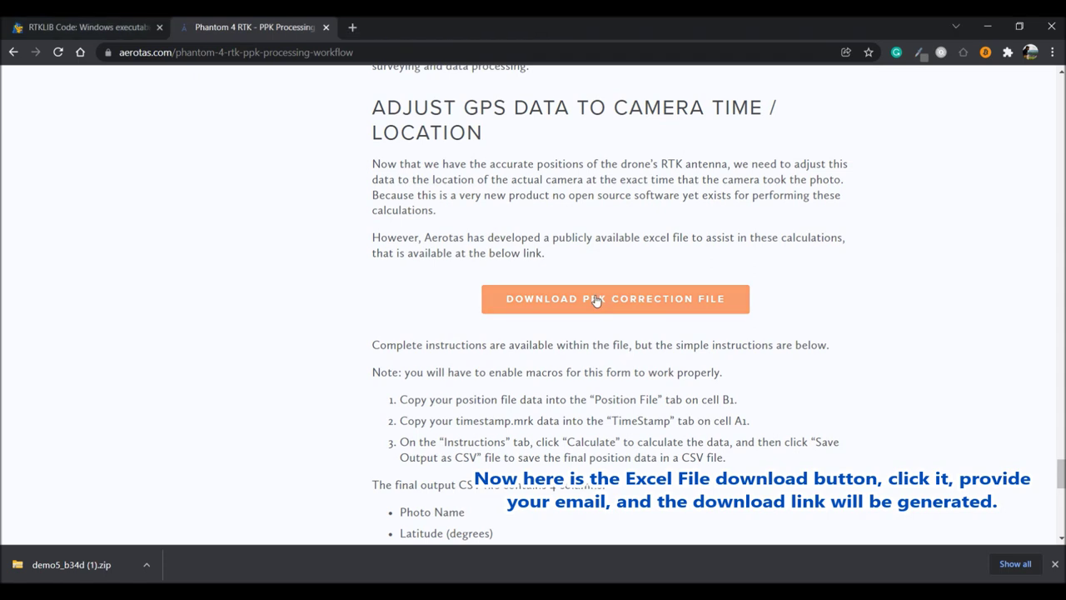
{"action": "left_click", "coordinate": [597, 302]}
{"action": "left_click", "coordinate": [562, 325]}
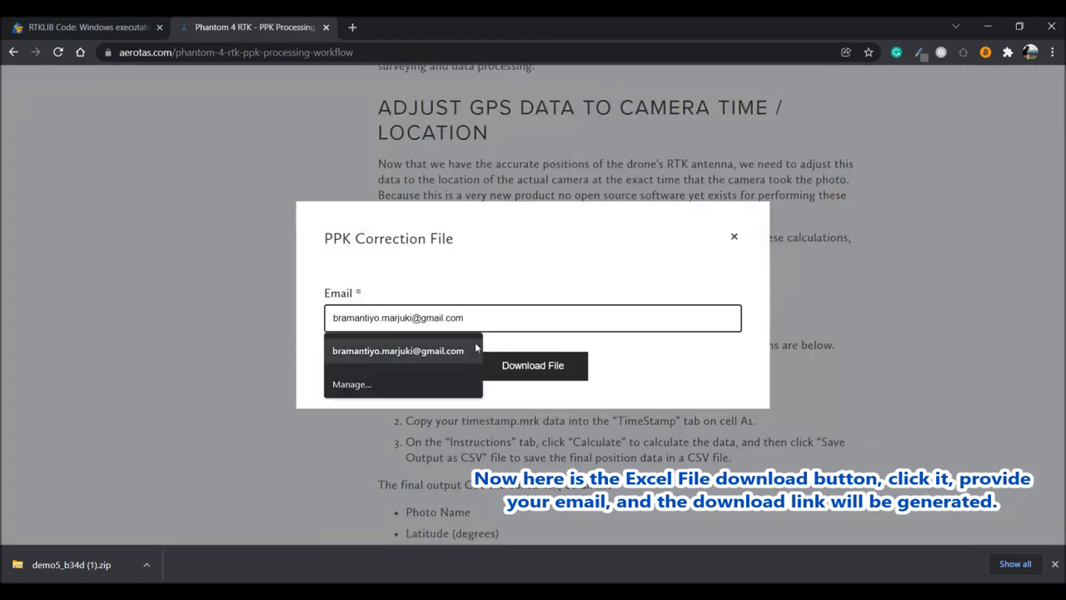
{"action": "left_click", "coordinate": [466, 350]}
{"action": "left_click", "coordinate": [538, 369]}
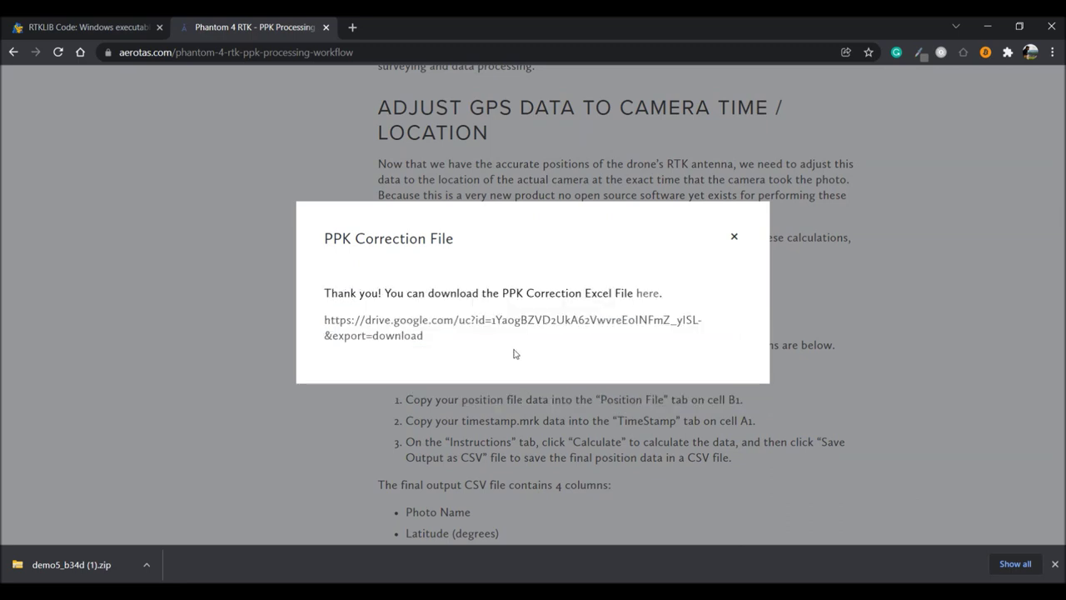
{"action": "left_click", "coordinate": [418, 328]}
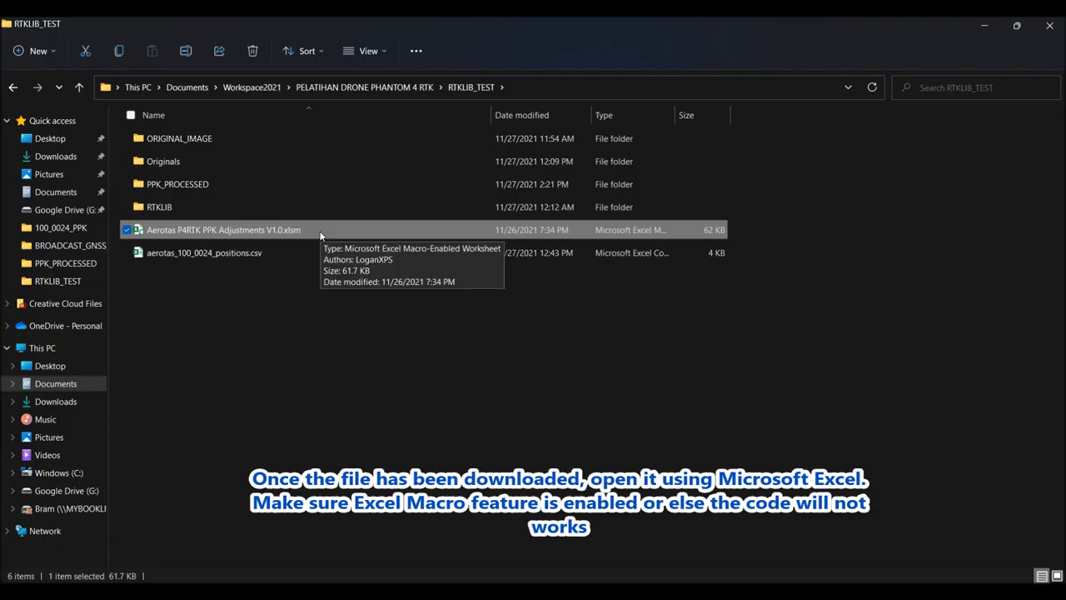
Open Aerotas P4RTK PPK Adjustments V1.0.xlsm in Excel and reset the file to its starting format
{"action": "double_click", "coordinate": [321, 232]}
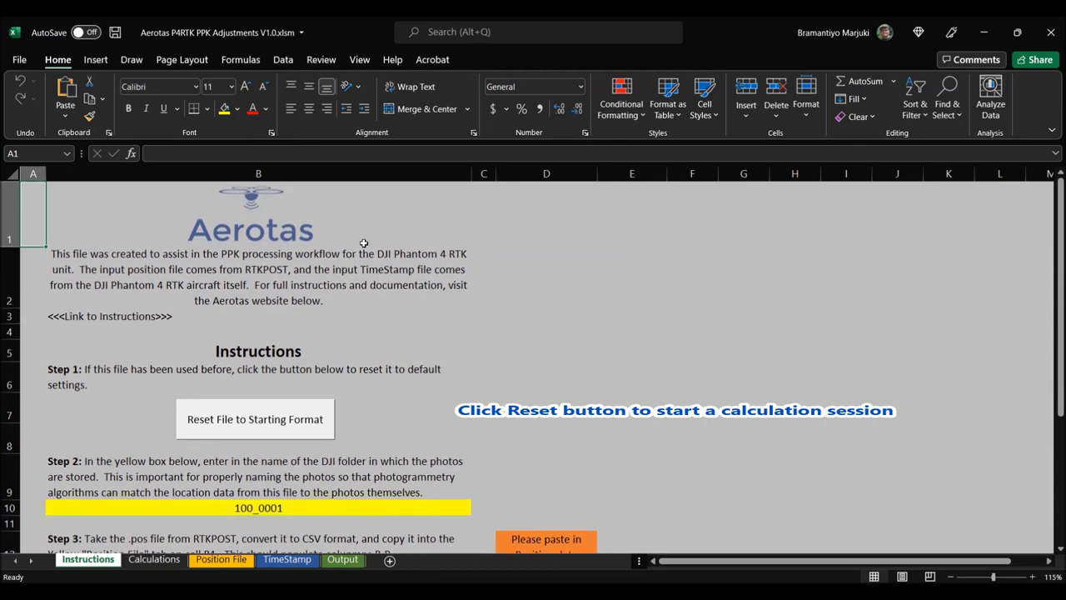
{"action": "left_click", "coordinate": [329, 410]}
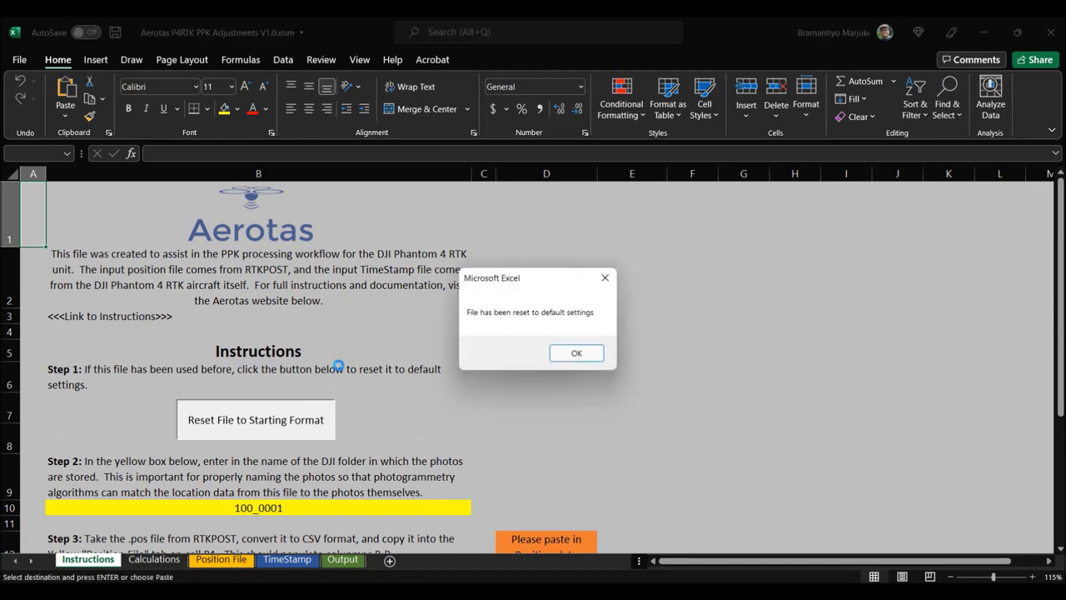
{"action": "left_click", "coordinate": [574, 353]}
Review the workbook's folder name instruction and open the Originals folder in File Explorer to check the index name of the survey images
{"action": "scroll", "coordinate": [360, 348], "scroll_direction": "down", "scroll_amount": 1}
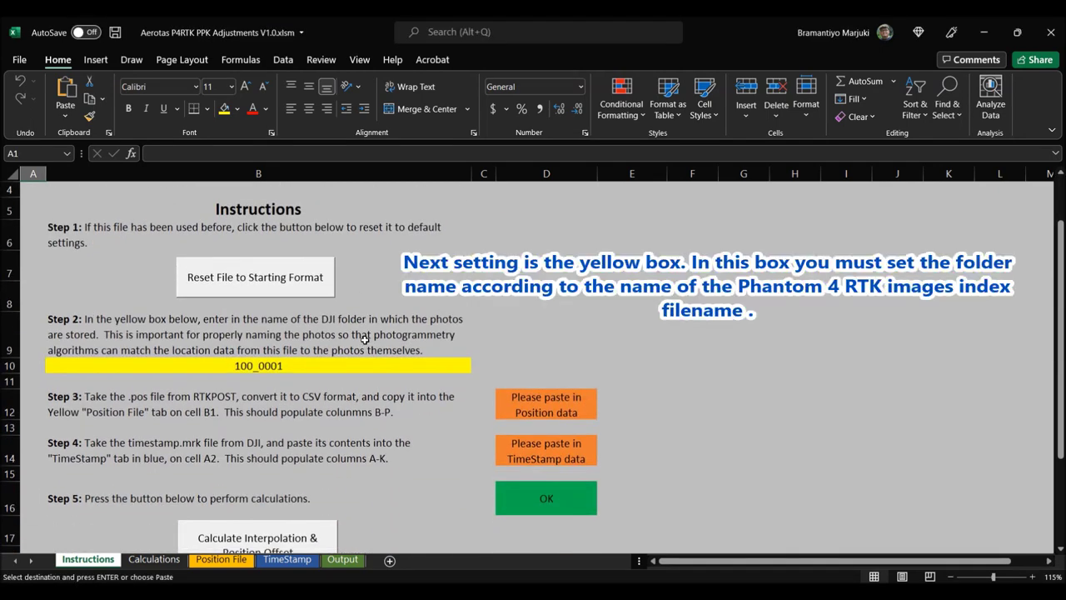
{"action": "scroll", "coordinate": [364, 339], "scroll_direction": "up", "scroll_amount": 1}
{"action": "scroll", "coordinate": [308, 359], "scroll_direction": "down", "scroll_amount": 1}
{"action": "left_click", "coordinate": [285, 365]}
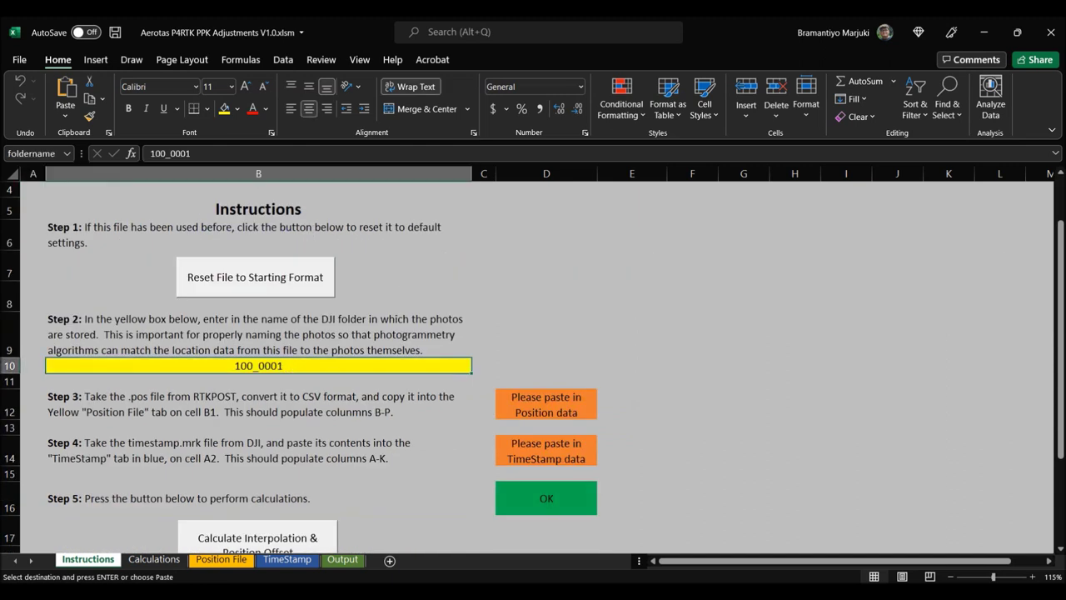
{"action": "key", "text": "alt+Tab"}
{"action": "left_click", "coordinate": [404, 419]}
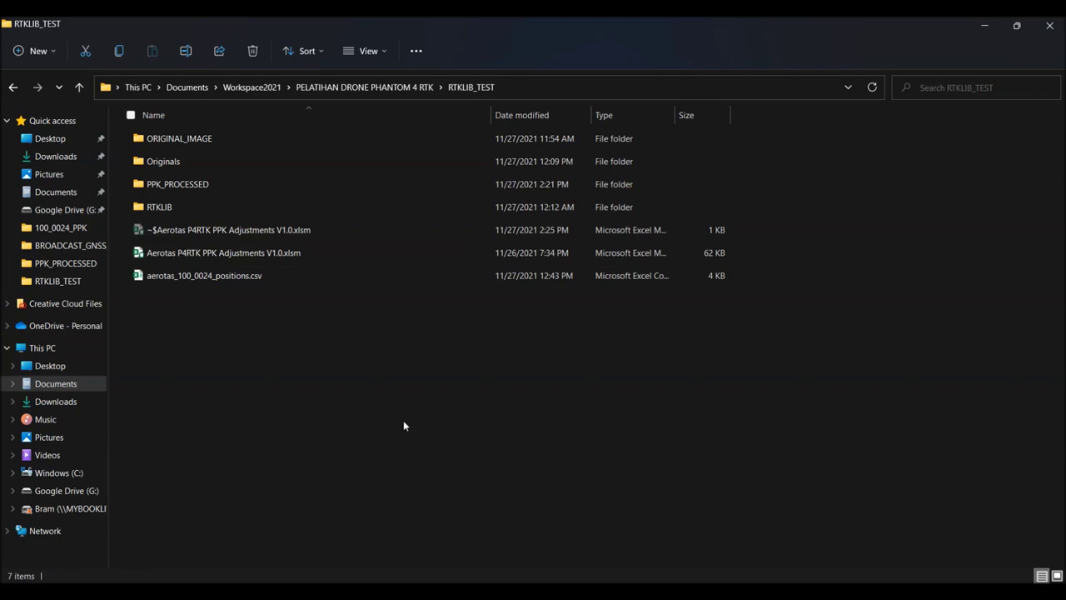
{"action": "double_click", "coordinate": [217, 160]}
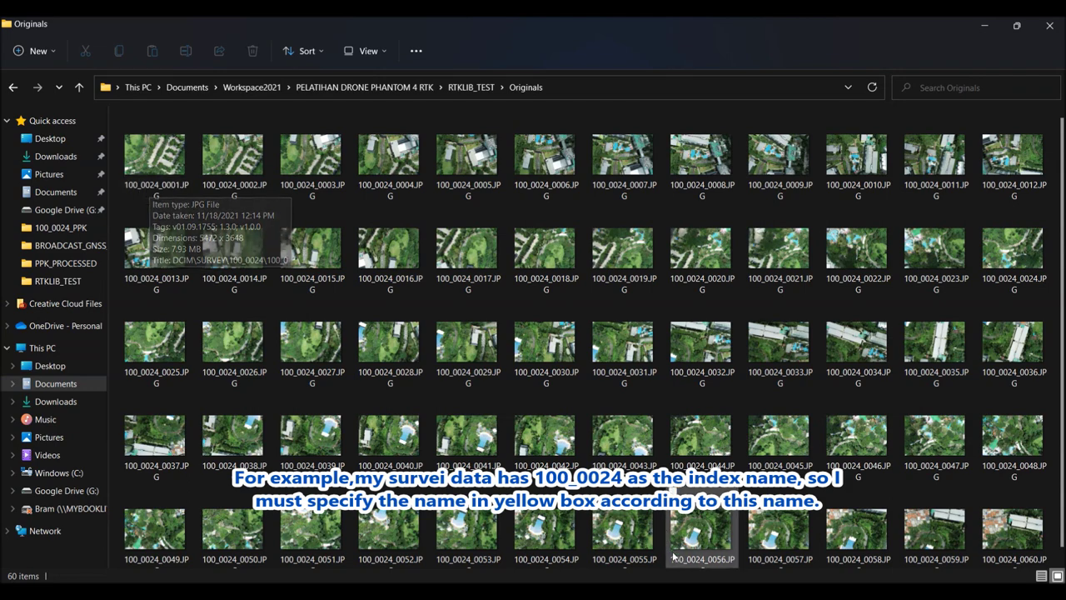
Return to the Aerotas workbook and set the DJI photo folder name in the yellow cell to 100_0024
{"action": "key", "text": "alt+Tab"}
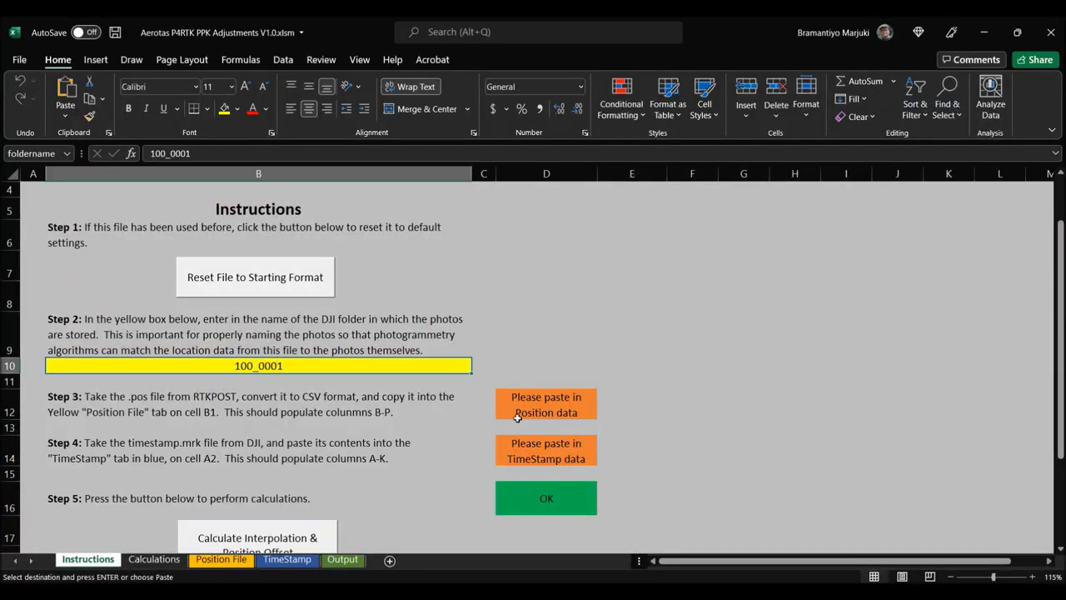
{"action": "double_click", "coordinate": [291, 368]}
{"action": "key", "text": "BackSpace"}
{"action": "key", "text": "BackSpace"}
{"action": "type", "text": "24"}
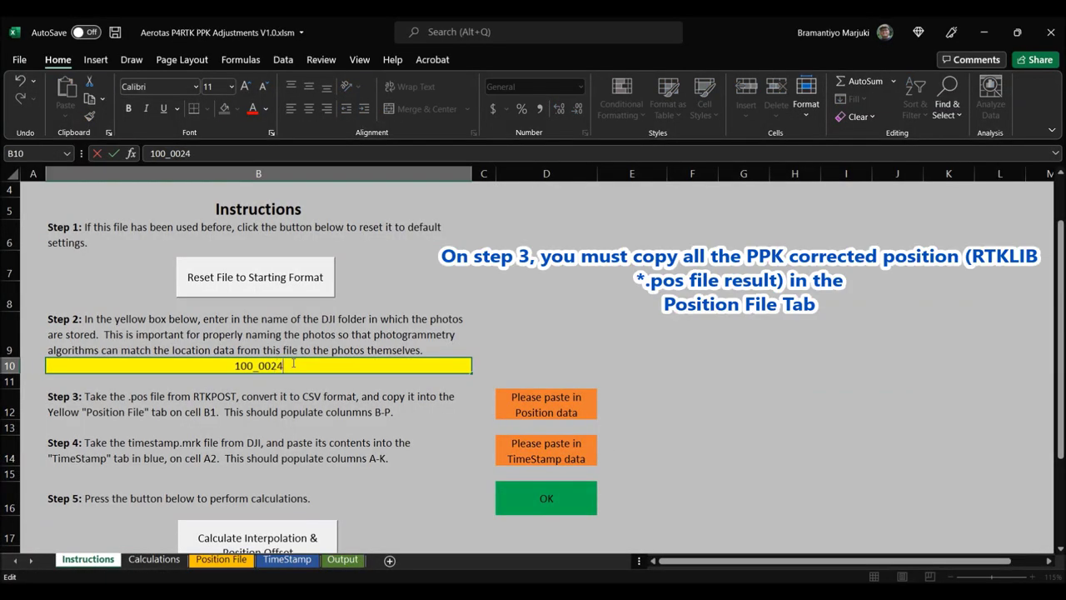
{"action": "left_click", "coordinate": [503, 275]}
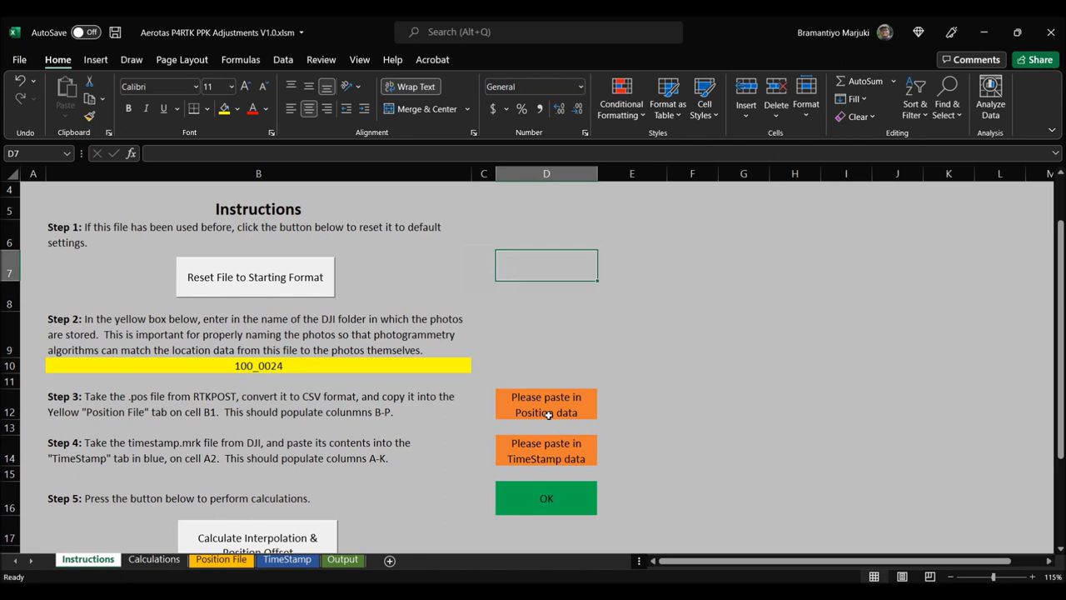
Go to the Position File sheet and select cell B3 as the destination for the corrected position data
{"action": "left_click", "coordinate": [239, 560]}
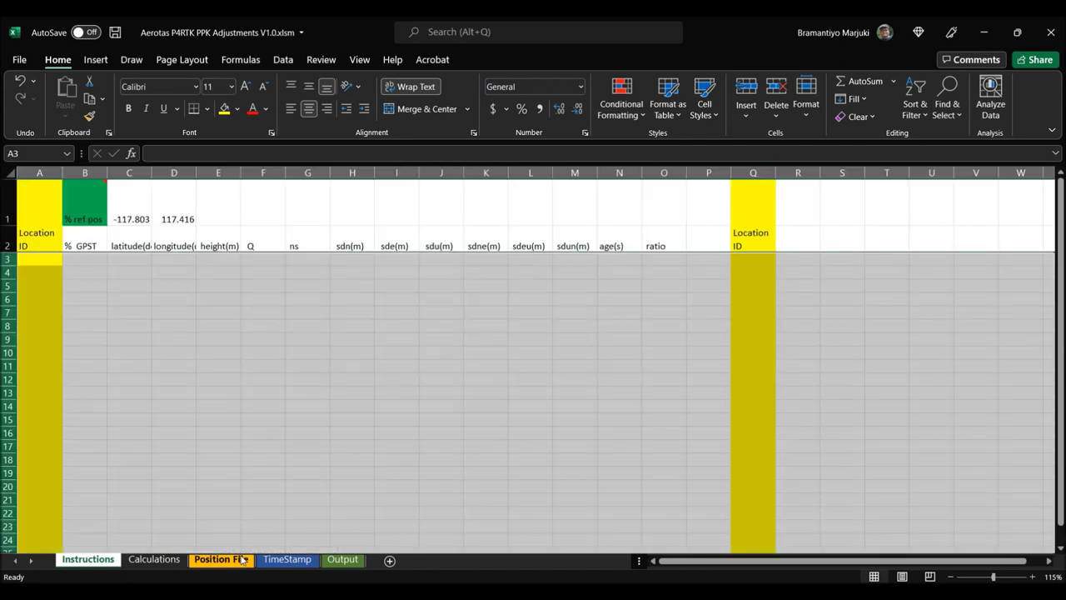
{"action": "left_click", "coordinate": [203, 311]}
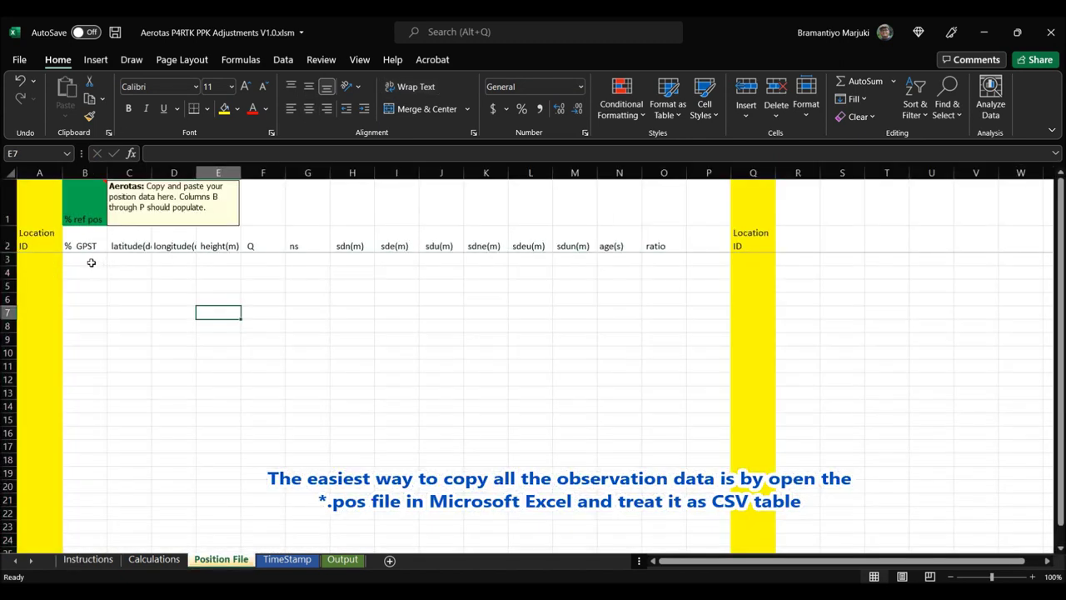
{"action": "left_click", "coordinate": [91, 263]}
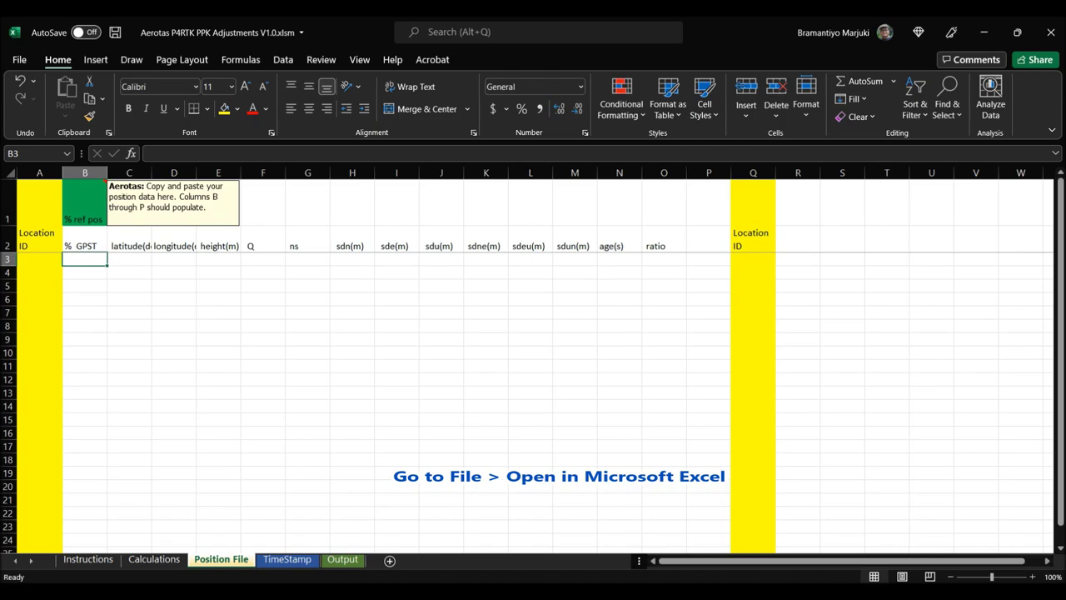
Open USING_INACORS_NAV3.pos from the PPK_PROCESSED folder in Excel, with the file type filter set to All Files
{"action": "left_click", "coordinate": [19, 59]}
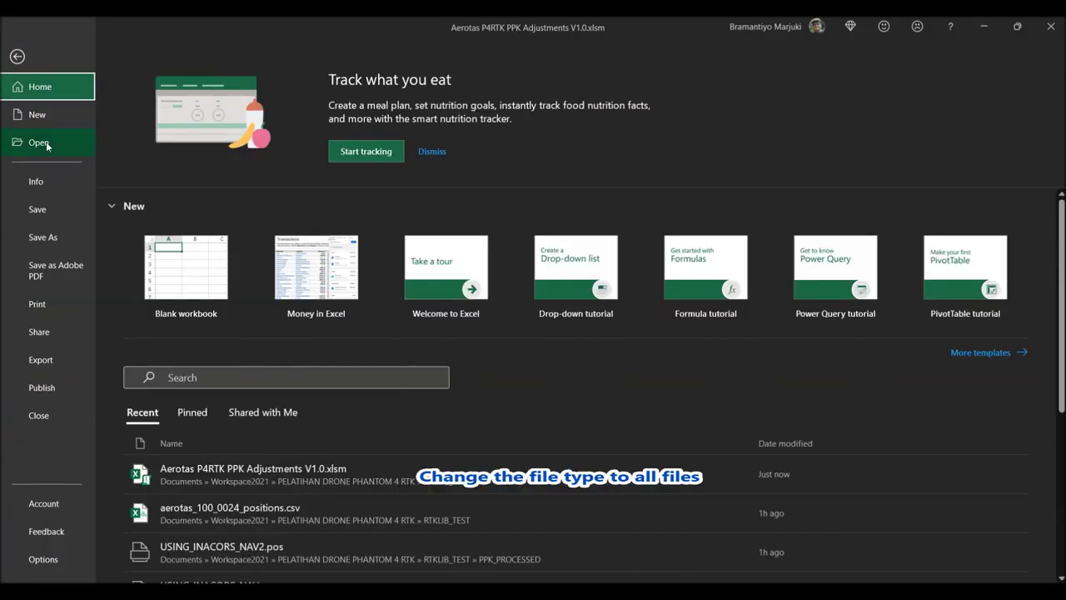
{"action": "left_click", "coordinate": [46, 142]}
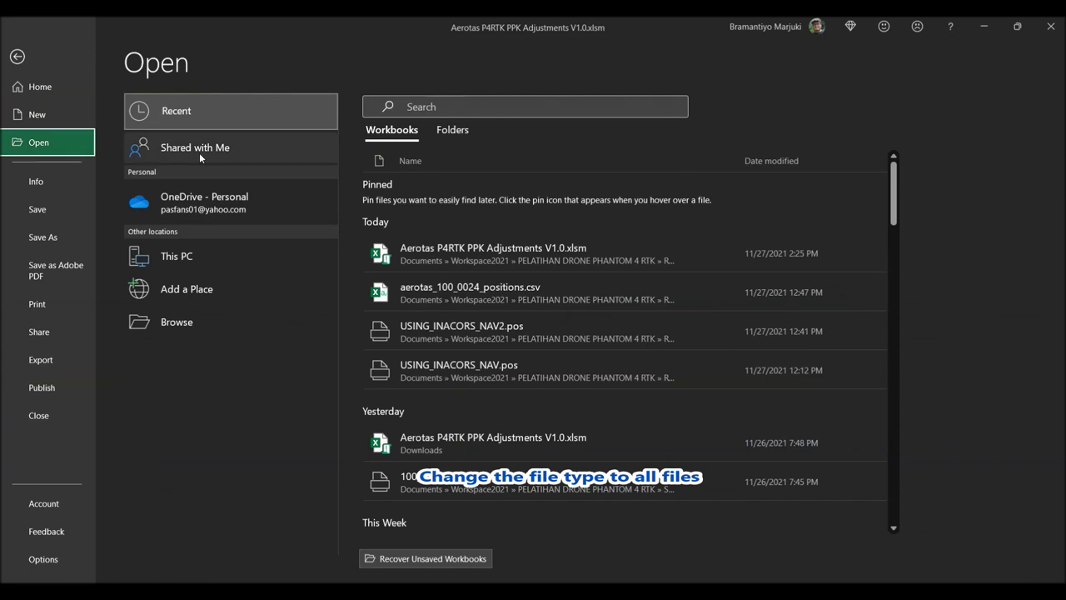
{"action": "left_click", "coordinate": [209, 323]}
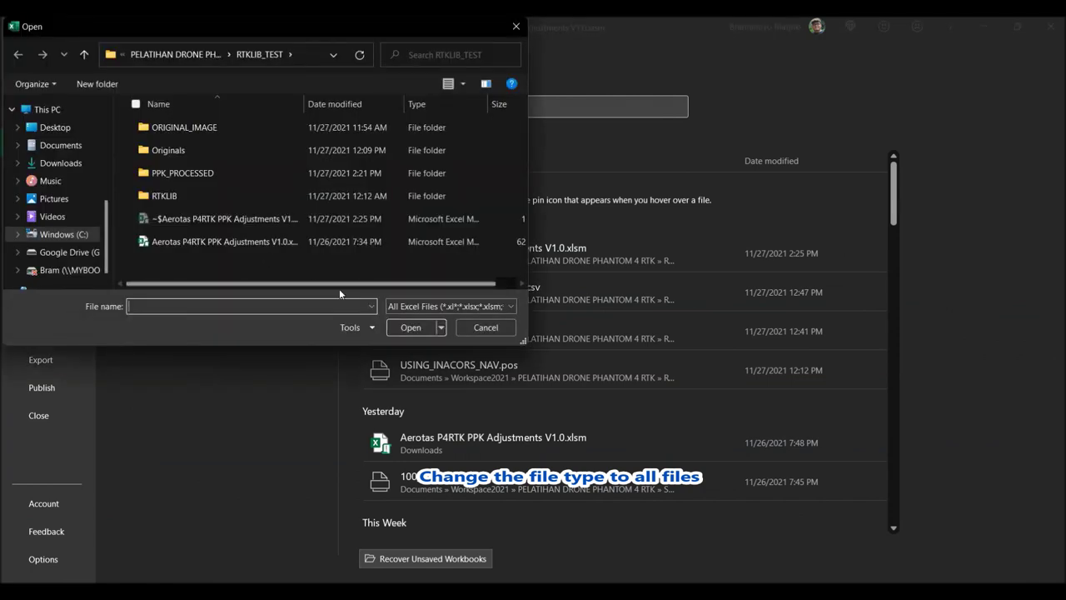
{"action": "left_click", "coordinate": [459, 309]}
{"action": "left_click", "coordinate": [464, 321]}
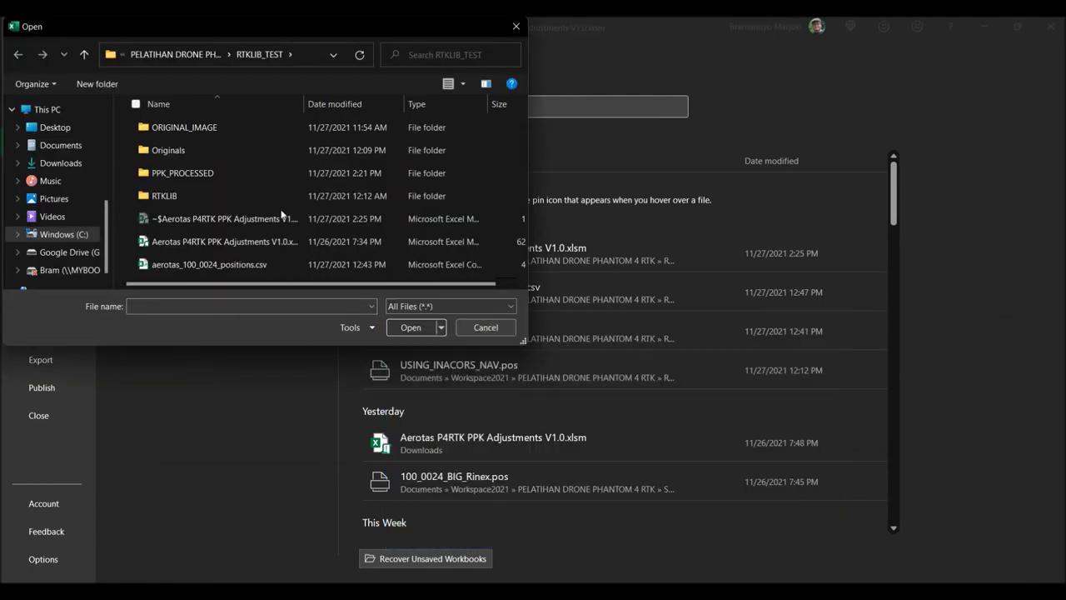
{"action": "double_click", "coordinate": [223, 174]}
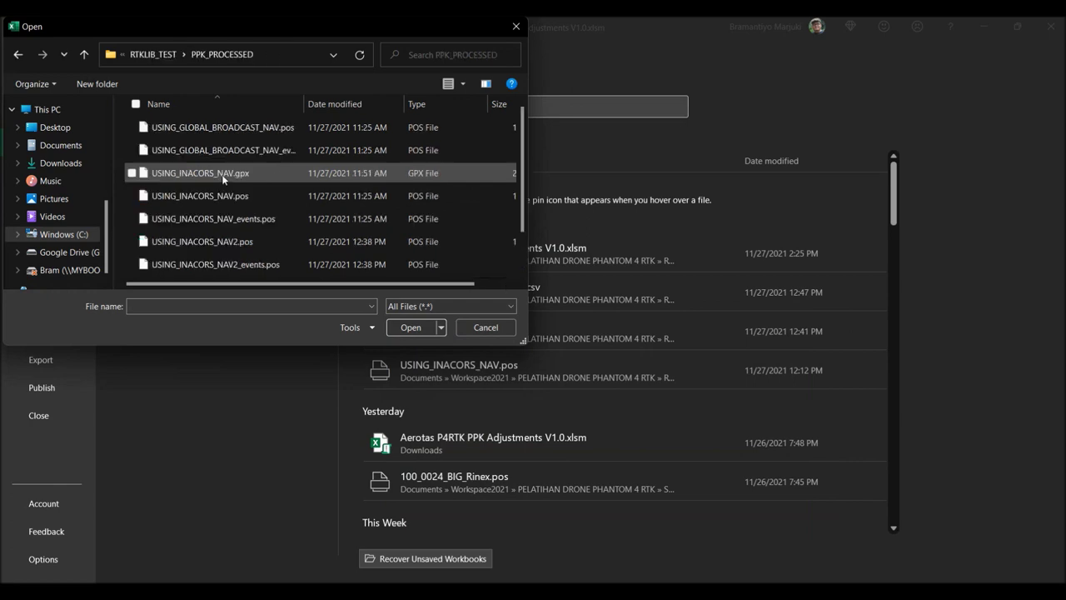
{"action": "scroll", "coordinate": [269, 245], "scroll_direction": "down", "scroll_amount": 1}
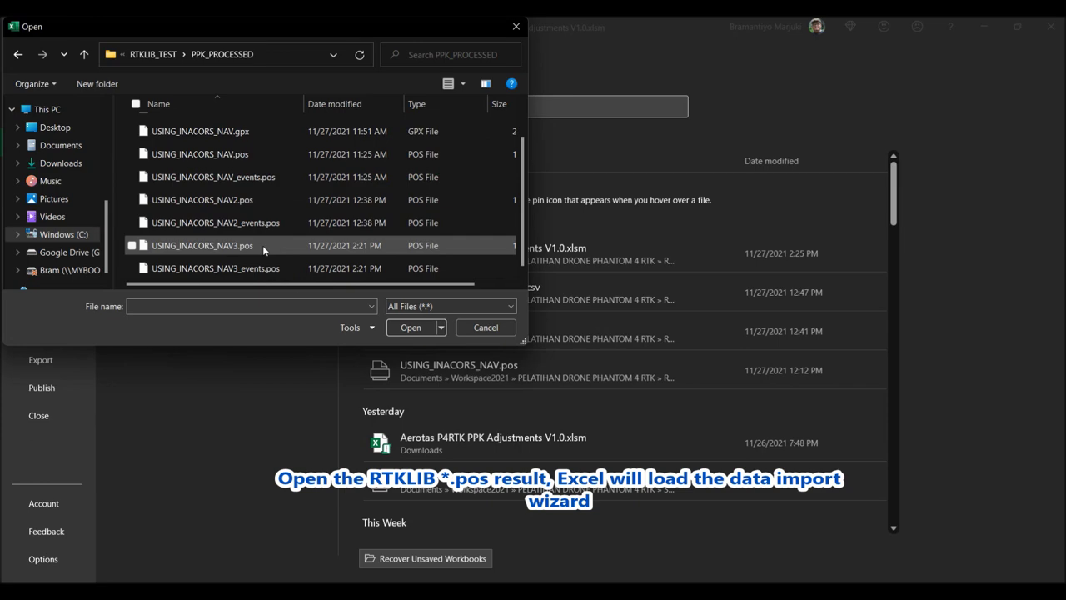
{"action": "left_click", "coordinate": [263, 245]}
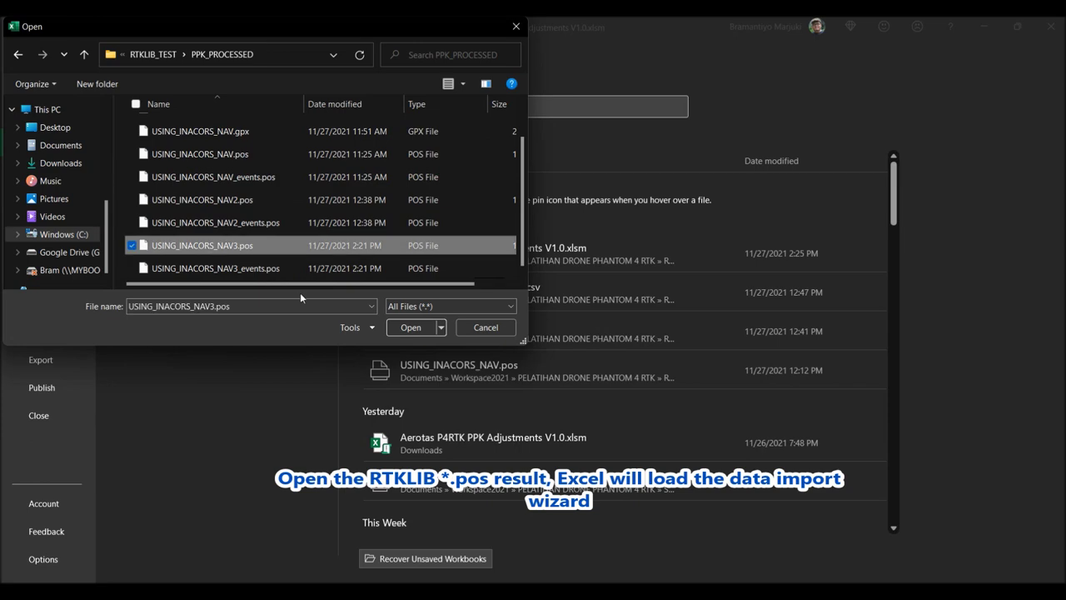
{"action": "left_click", "coordinate": [410, 328]}
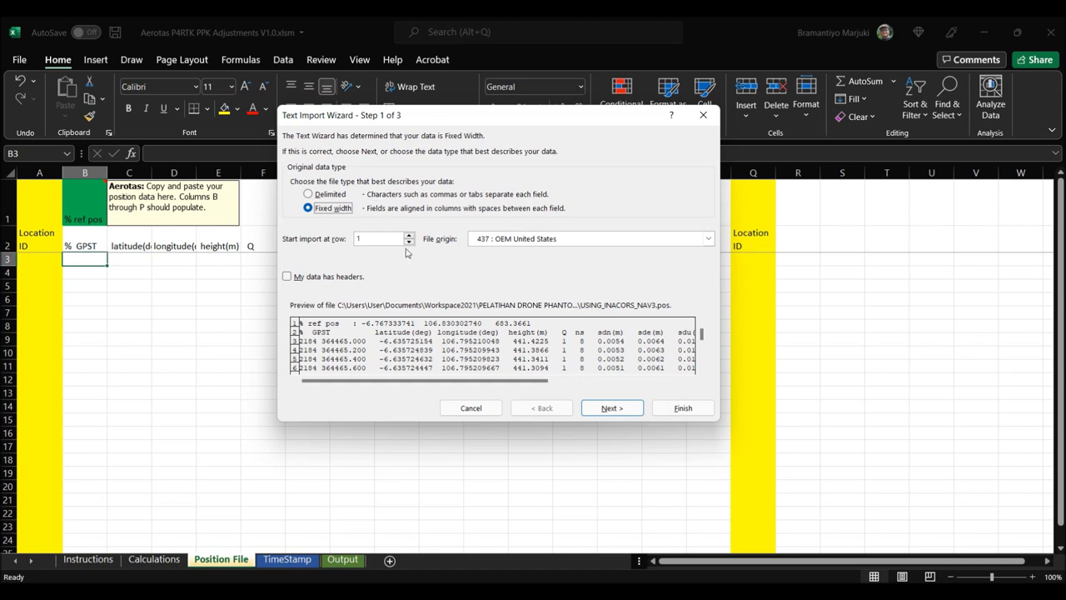
Import the position file as delimited text, using Space instead of Tab as the delimiter, and finish the Text Import Wizard
{"action": "left_click", "coordinate": [308, 193]}
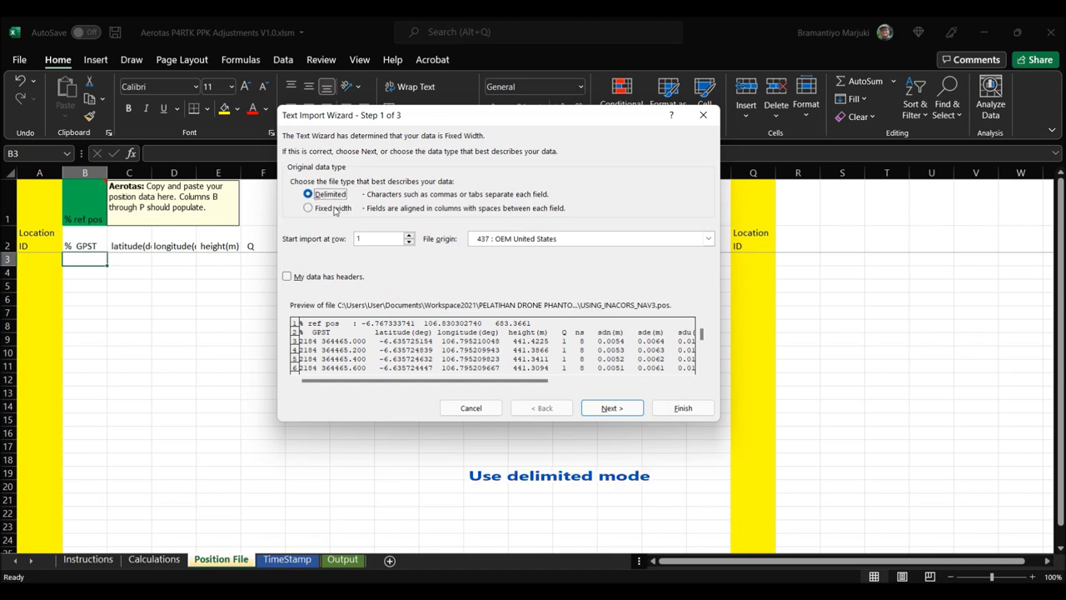
{"action": "left_click", "coordinate": [603, 409]}
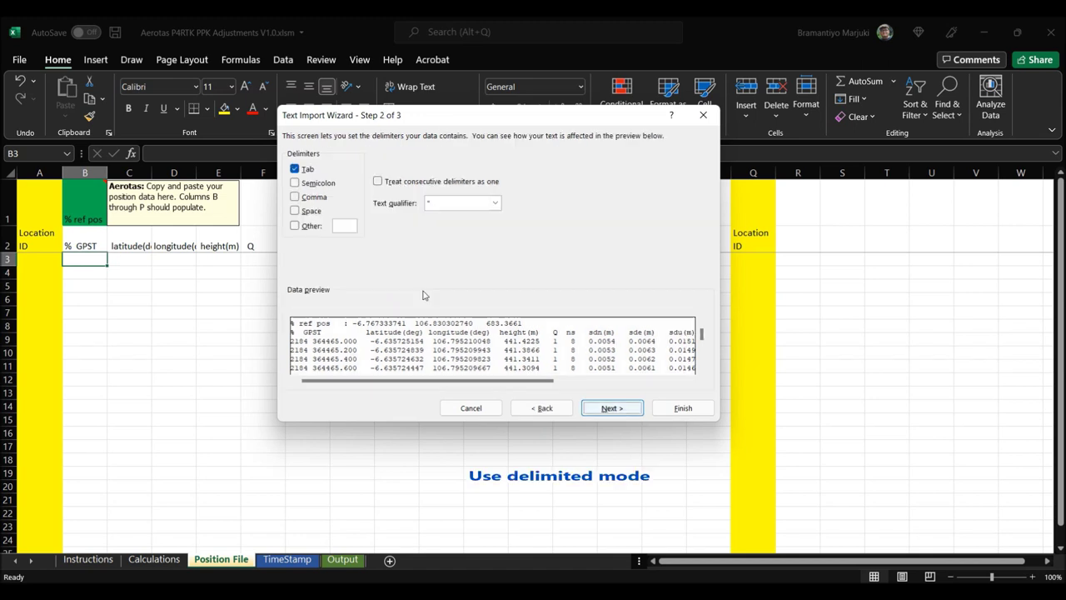
{"action": "left_click", "coordinate": [295, 169]}
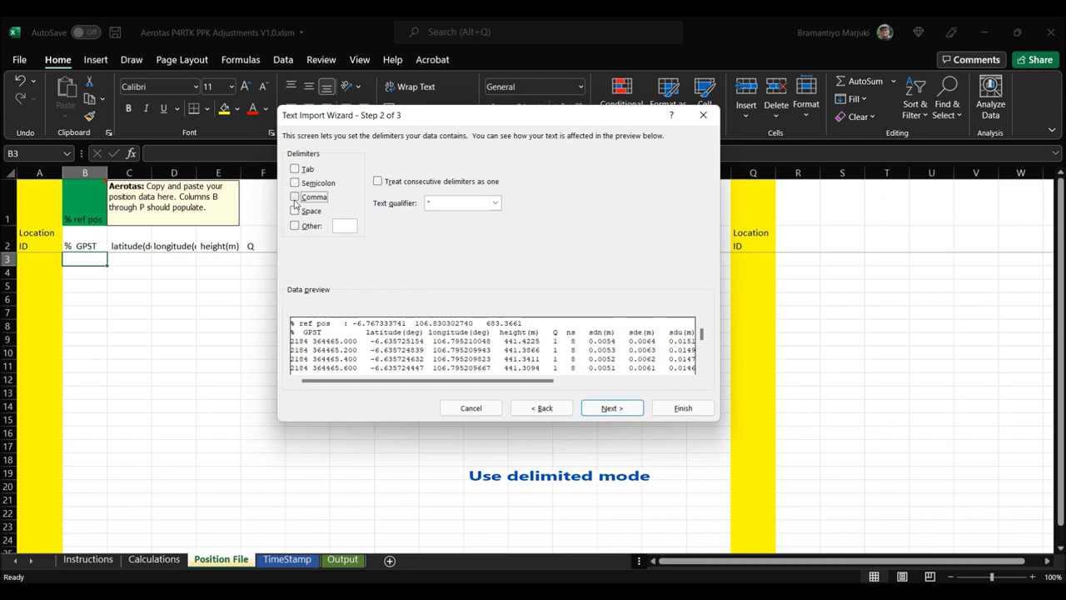
{"action": "left_click", "coordinate": [295, 212]}
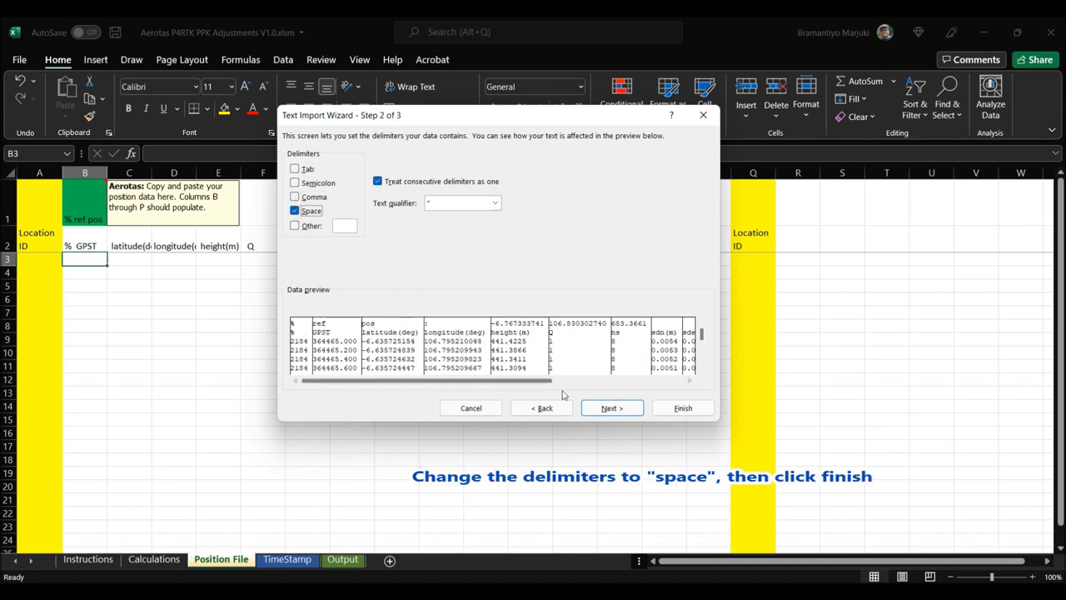
{"action": "left_click", "coordinate": [617, 409]}
{"action": "left_click", "coordinate": [680, 410]}
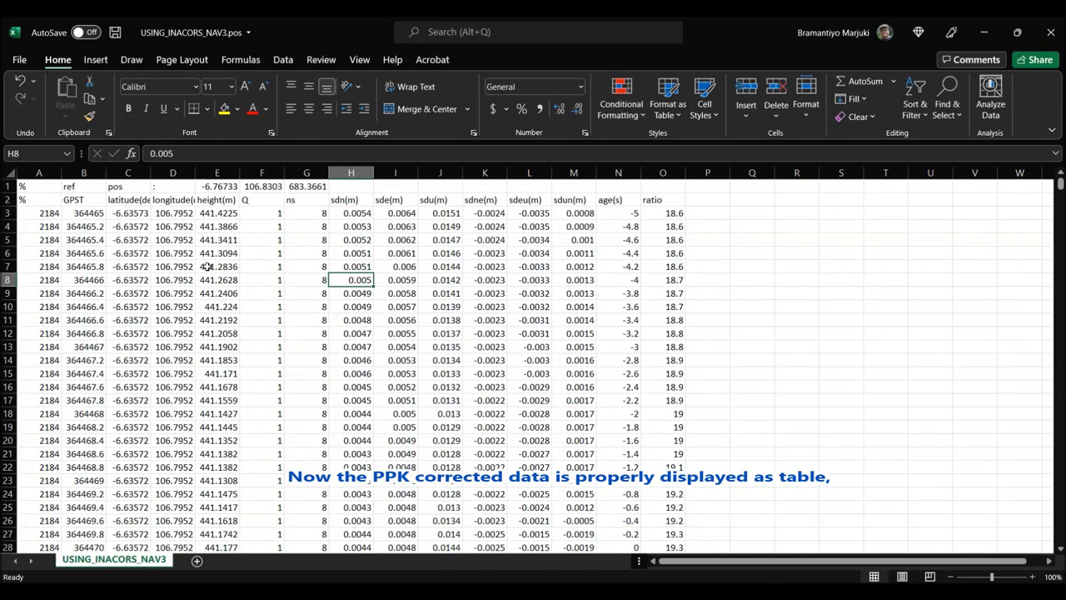
Copy all observation rows of the imported position file, from cell A3 to the last data cell, leaving out the two header rows
{"action": "left_click", "coordinate": [175, 251]}
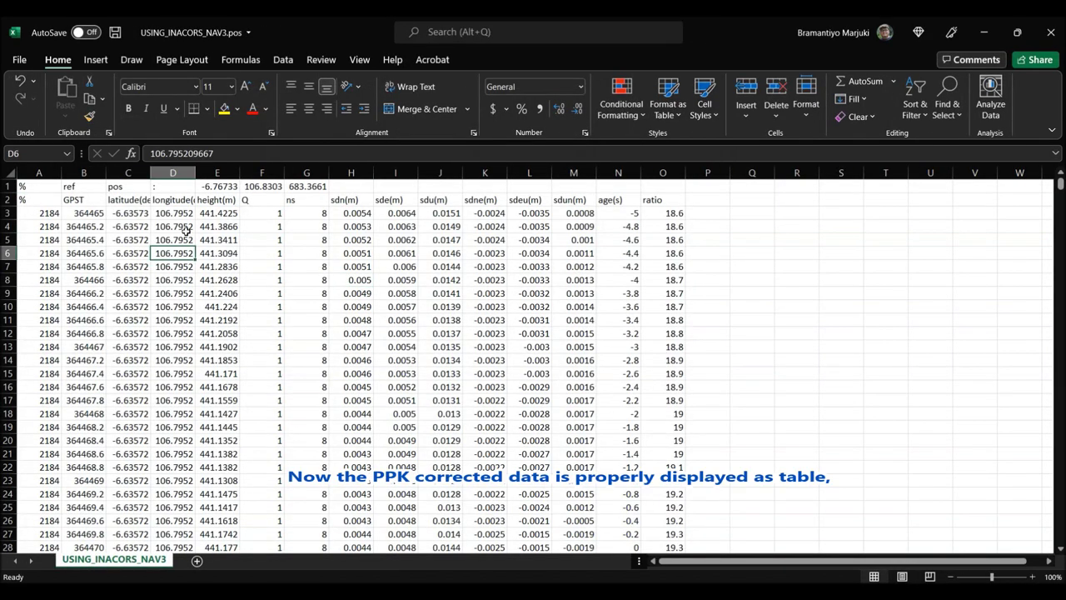
{"action": "scroll", "coordinate": [198, 262], "scroll_direction": "down", "scroll_amount": 2}
{"action": "scroll", "coordinate": [198, 261], "scroll_direction": "up", "scroll_amount": 2}
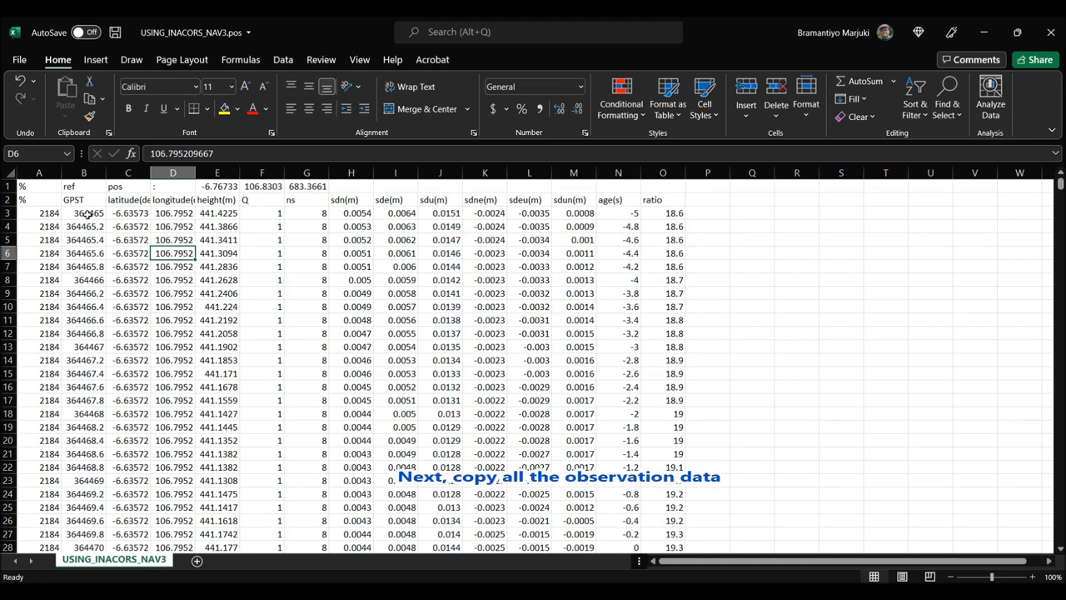
{"action": "left_click", "coordinate": [40, 214]}
{"action": "scroll", "coordinate": [655, 332], "scroll_direction": "down", "scroll_amount": 1}
{"action": "scroll", "coordinate": [655, 332], "scroll_direction": "down", "scroll_amount": 15}
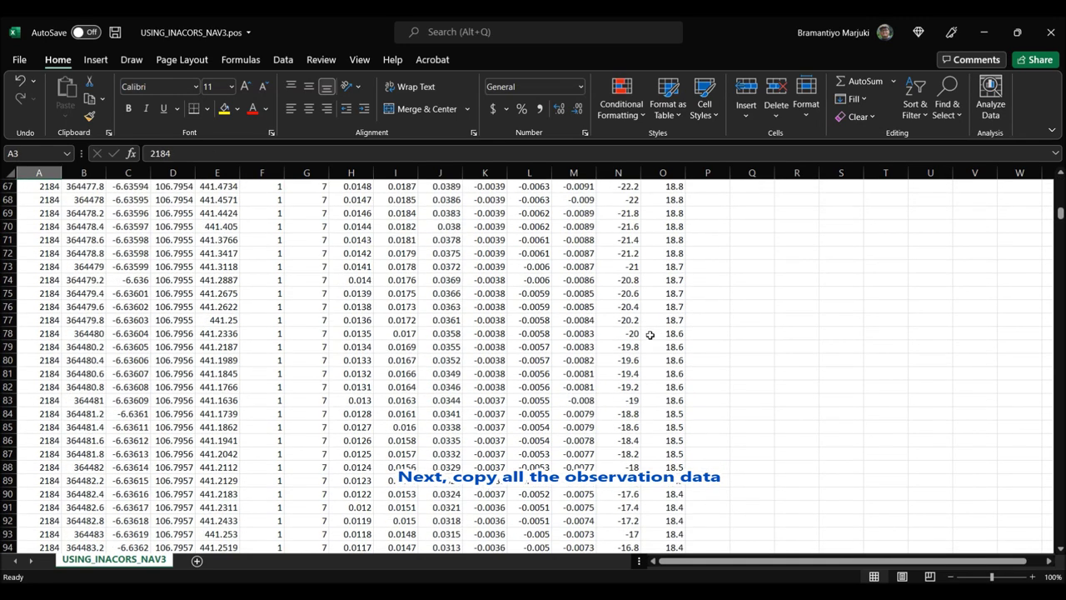
{"action": "left_click_drag", "start_coordinate": [1061, 333], "coordinate": [1061, 179]}
{"action": "key", "text": "ctrl+shift+End"}
{"action": "right_click", "coordinate": [503, 203]}
{"action": "left_click", "coordinate": [533, 236]}
Switch to the Aerotas P4RTK PPK Adjustments workbook and paste the copied position data at cell B3 of the Position File sheet
{"action": "left_click", "coordinate": [701, 591]}
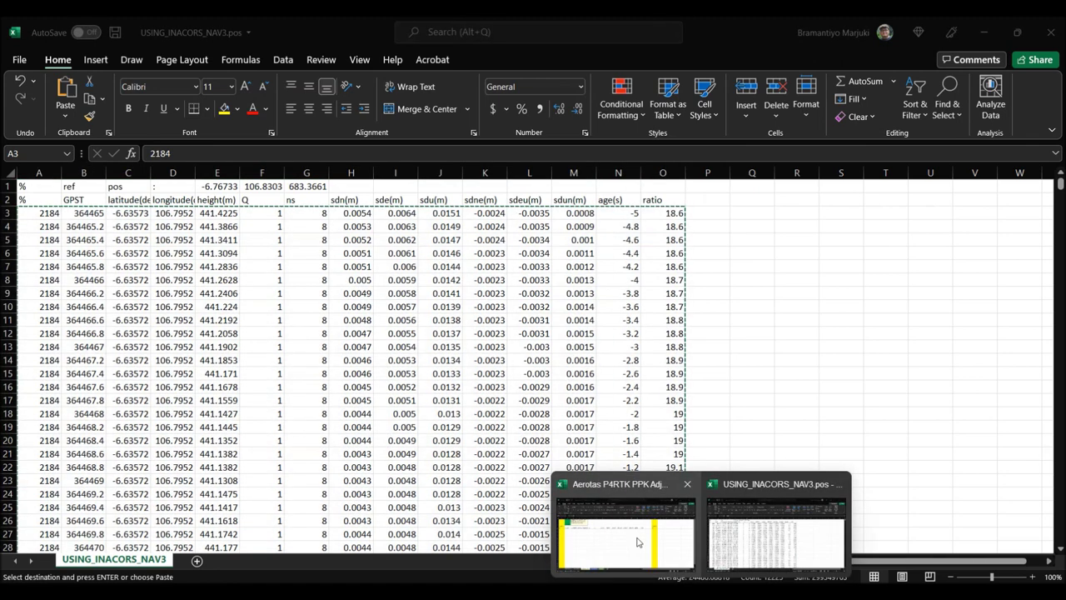
{"action": "left_click", "coordinate": [637, 542]}
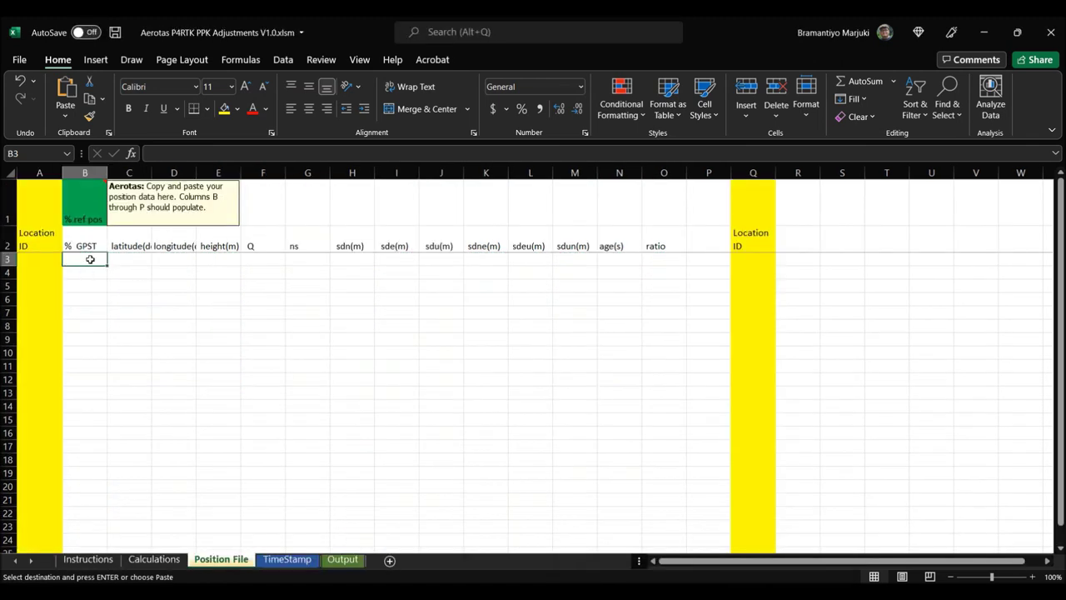
{"action": "key", "text": "ctrl+v"}
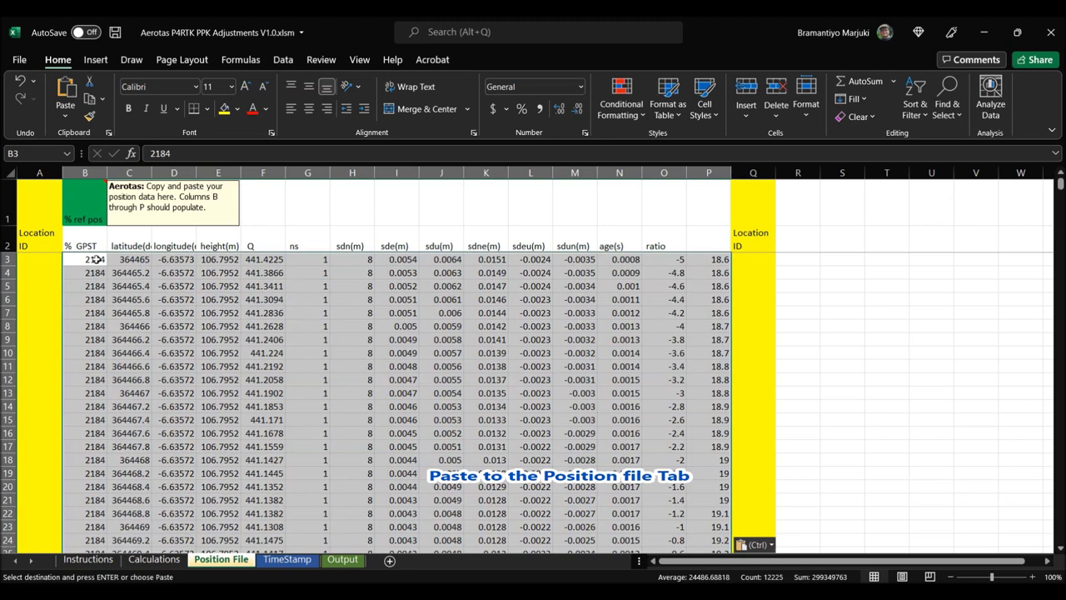
{"action": "left_click", "coordinate": [300, 298]}
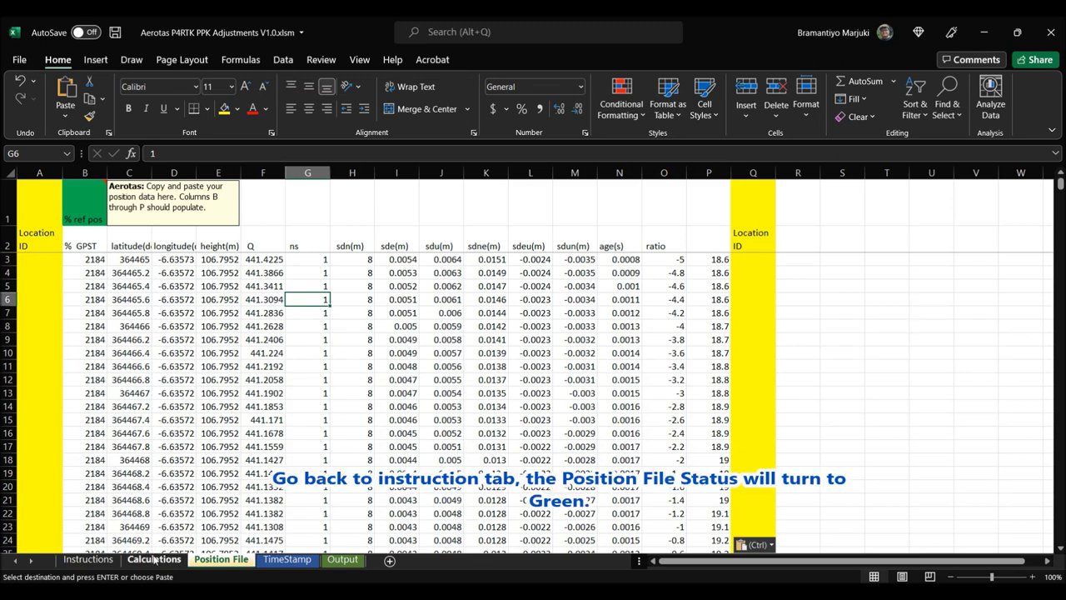
Check the Step 3 status on the Instructions sheet and open the TimeStamp sheet
{"action": "left_click", "coordinate": [90, 559]}
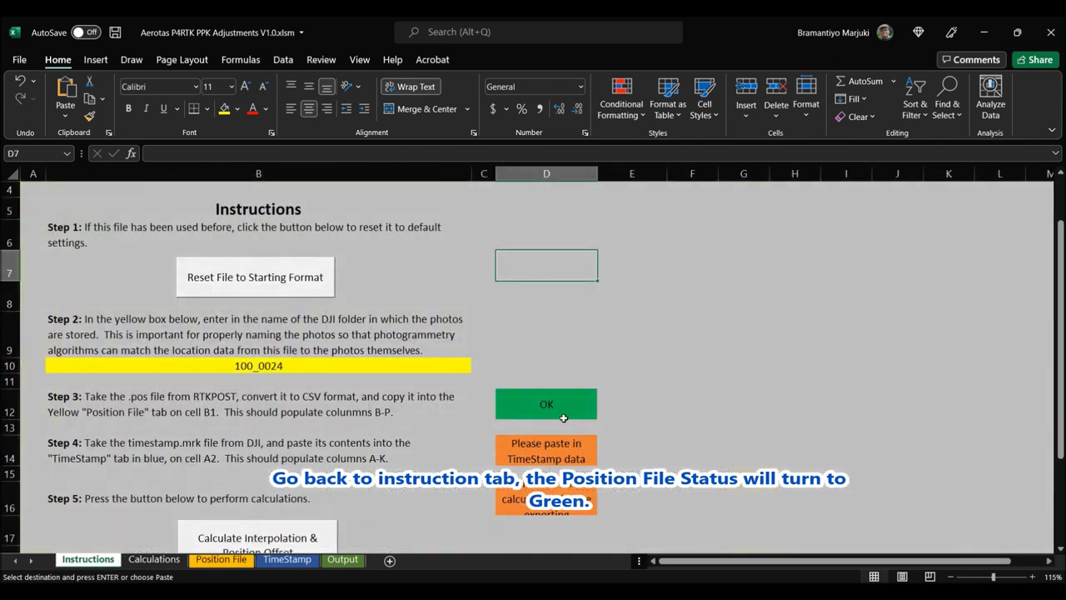
{"action": "scroll", "coordinate": [492, 404], "scroll_direction": "down", "scroll_amount": 1}
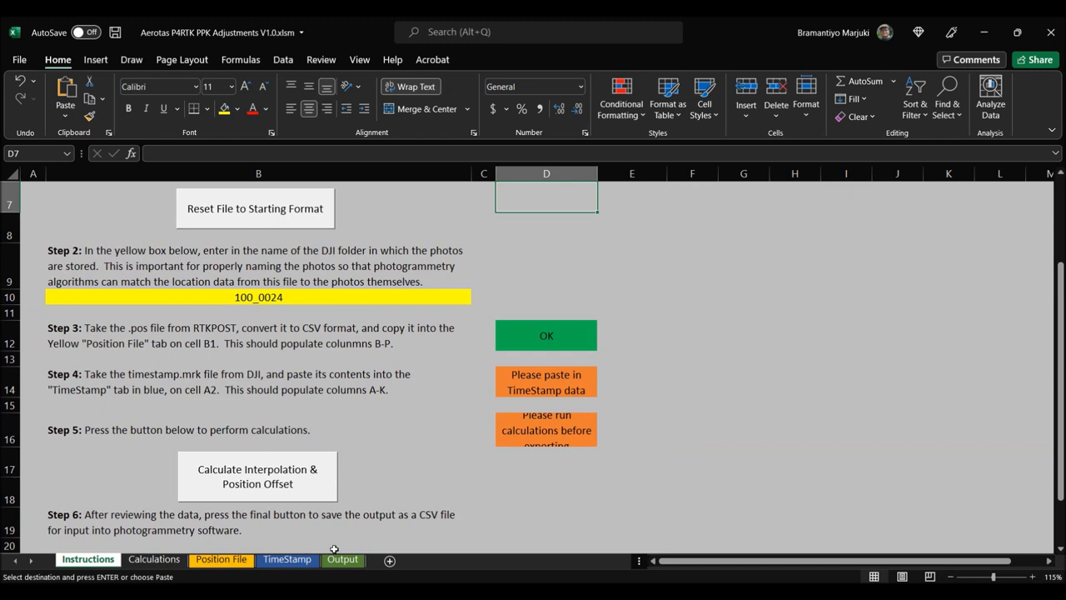
{"action": "left_click", "coordinate": [287, 559]}
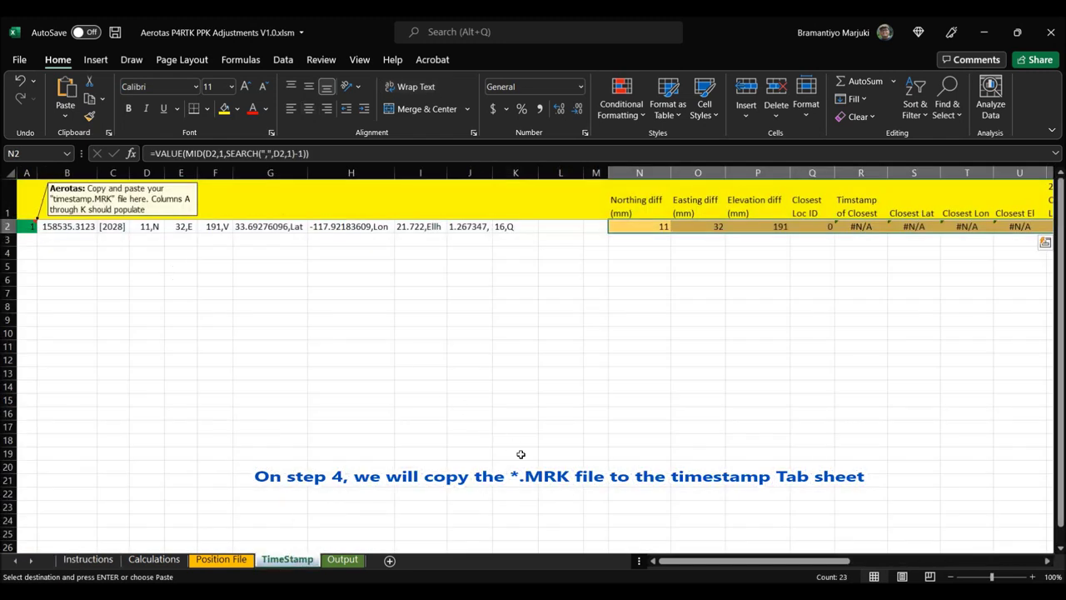
Switch to File Explorer and open the 100_0024_PPK folder inside the SURVEY folder of PELATIHAN DRONE PHANTOM 4 RTK
{"action": "mouse_move", "coordinate": [579, 593]}
{"action": "left_click", "coordinate": [542, 593]}
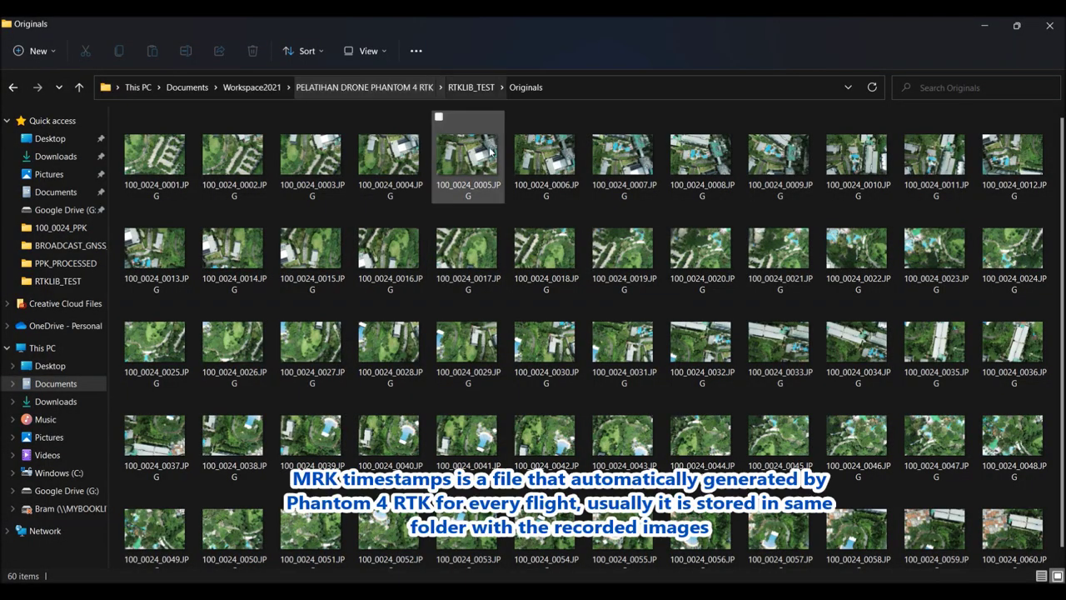
{"action": "left_click", "coordinate": [365, 86]}
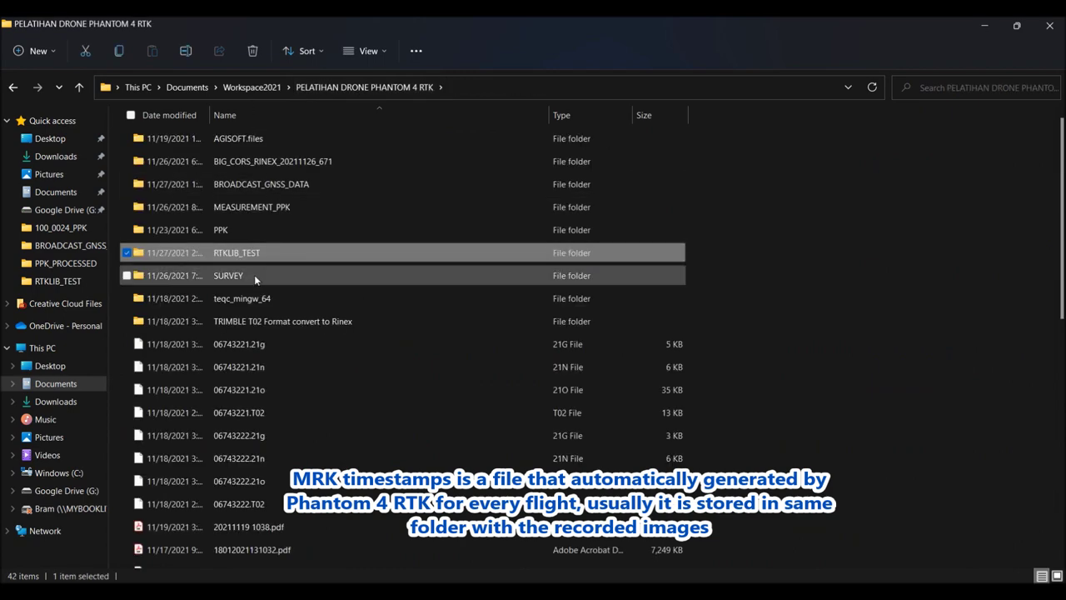
{"action": "double_click", "coordinate": [254, 275]}
{"action": "left_click", "coordinate": [228, 341]}
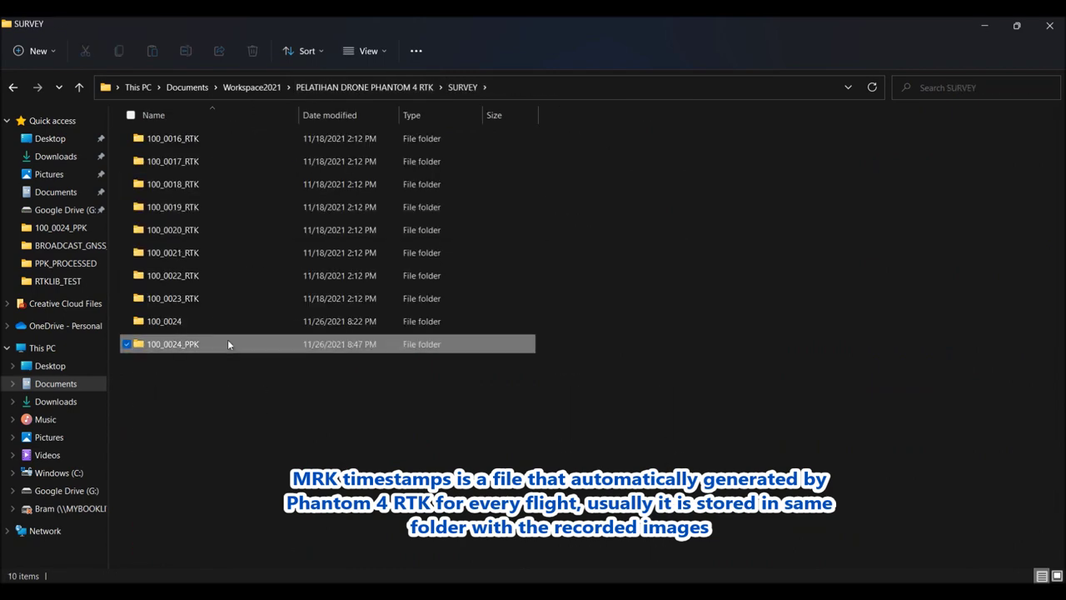
{"action": "double_click", "coordinate": [228, 344]}
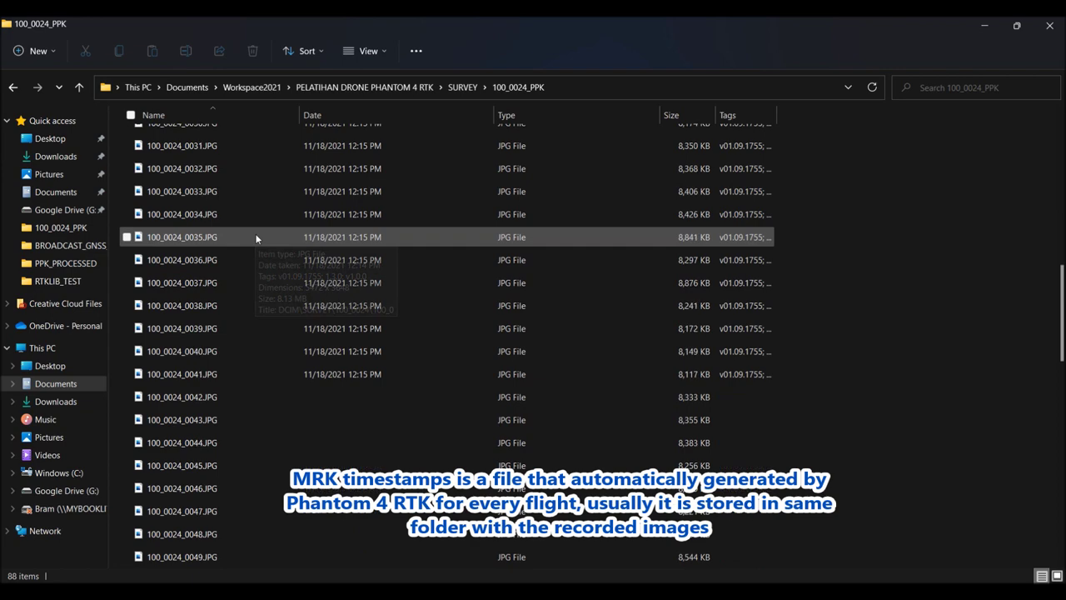
Locate 100_0024_Timestamp.MRK in the folder and open it in Notepad++
{"action": "scroll", "coordinate": [263, 250], "scroll_direction": "down", "scroll_amount": 9}
{"action": "scroll", "coordinate": [268, 263], "scroll_direction": "up", "scroll_amount": 3}
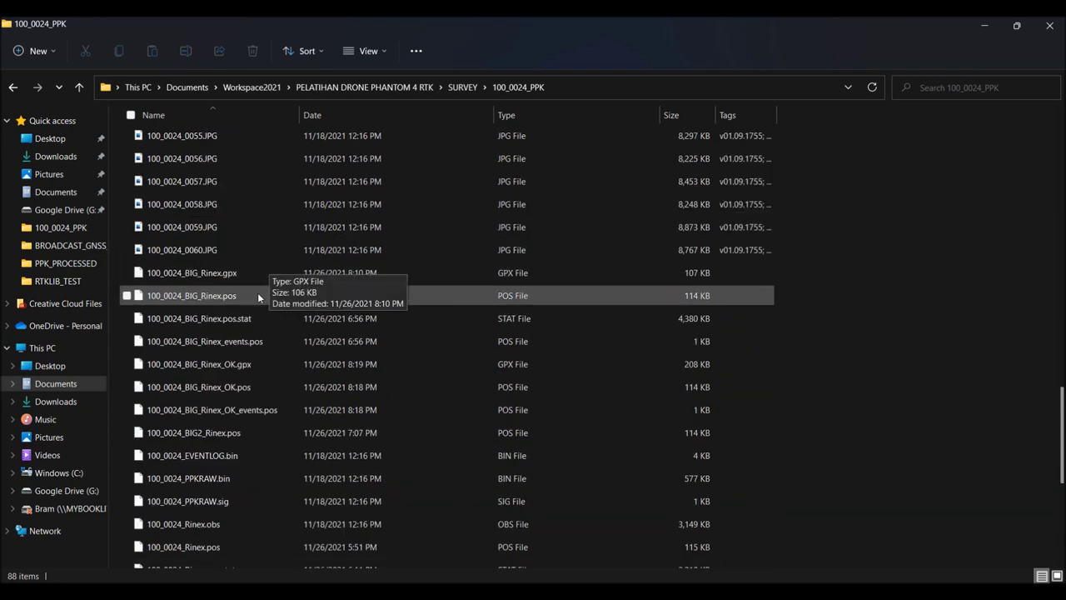
{"action": "scroll", "coordinate": [258, 333], "scroll_direction": "down", "scroll_amount": 1}
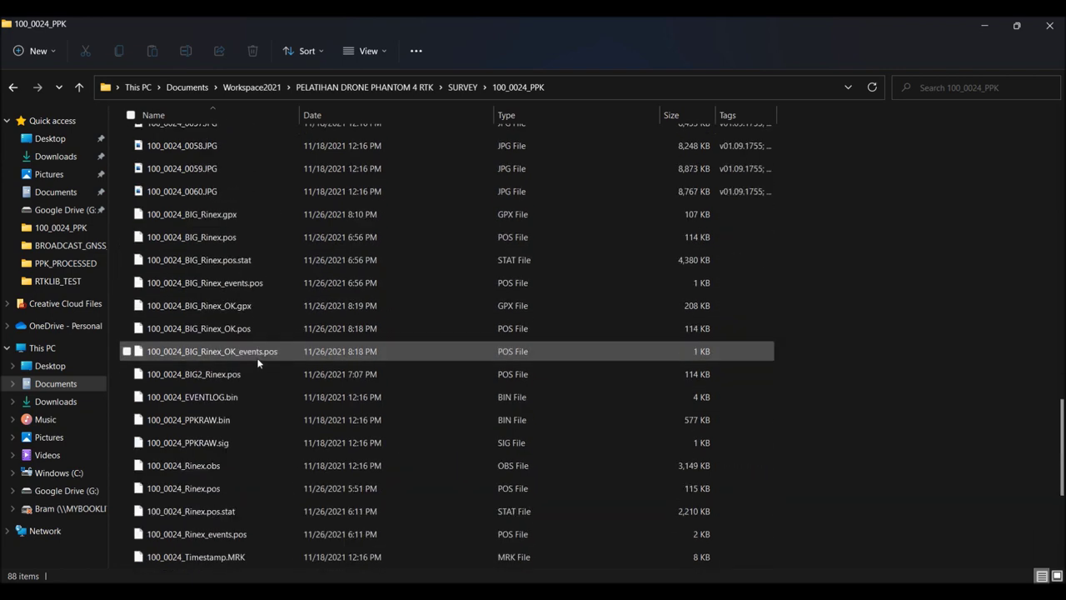
{"action": "scroll", "coordinate": [252, 419], "scroll_direction": "down", "scroll_amount": 2}
{"action": "left_click", "coordinate": [250, 421]}
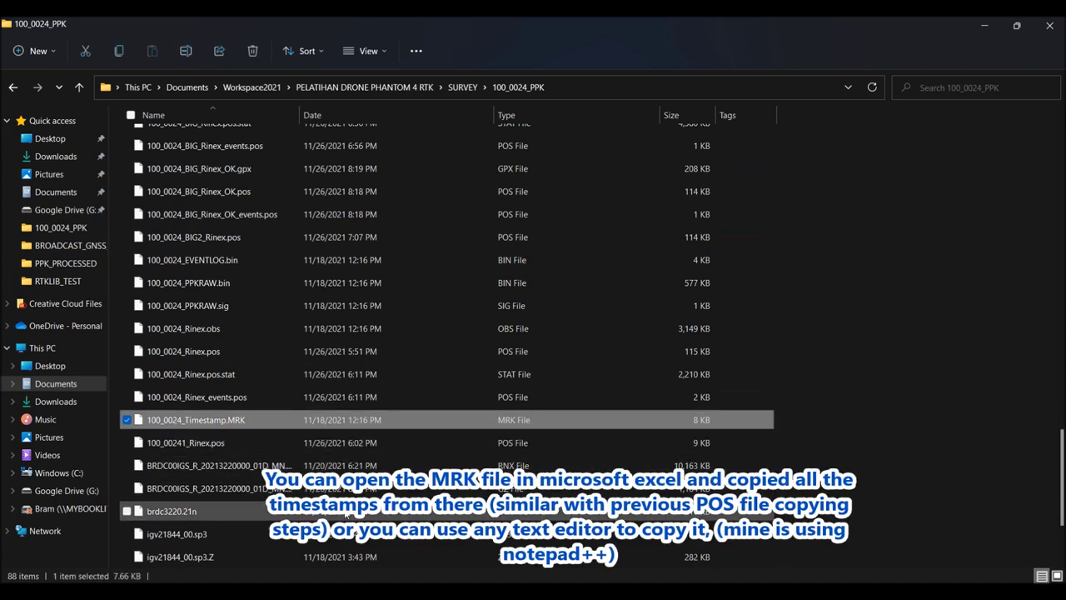
{"action": "right_click", "coordinate": [253, 422]}
{"action": "left_click", "coordinate": [315, 563]}
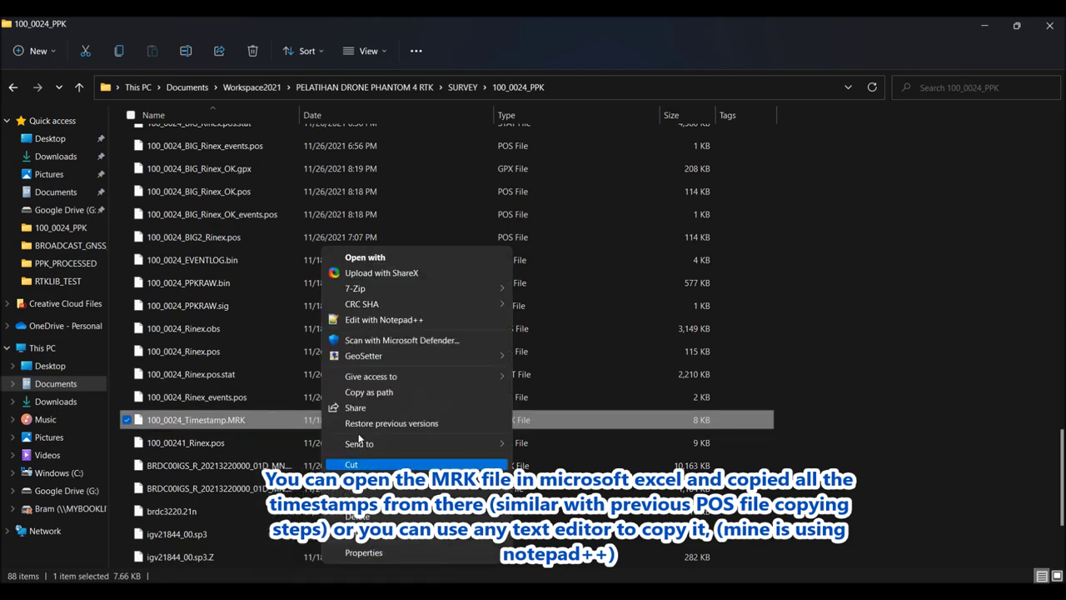
{"action": "left_click", "coordinate": [407, 321]}
Select and copy the entire contents of the timestamp file
{"action": "key", "text": "ctrl+a"}
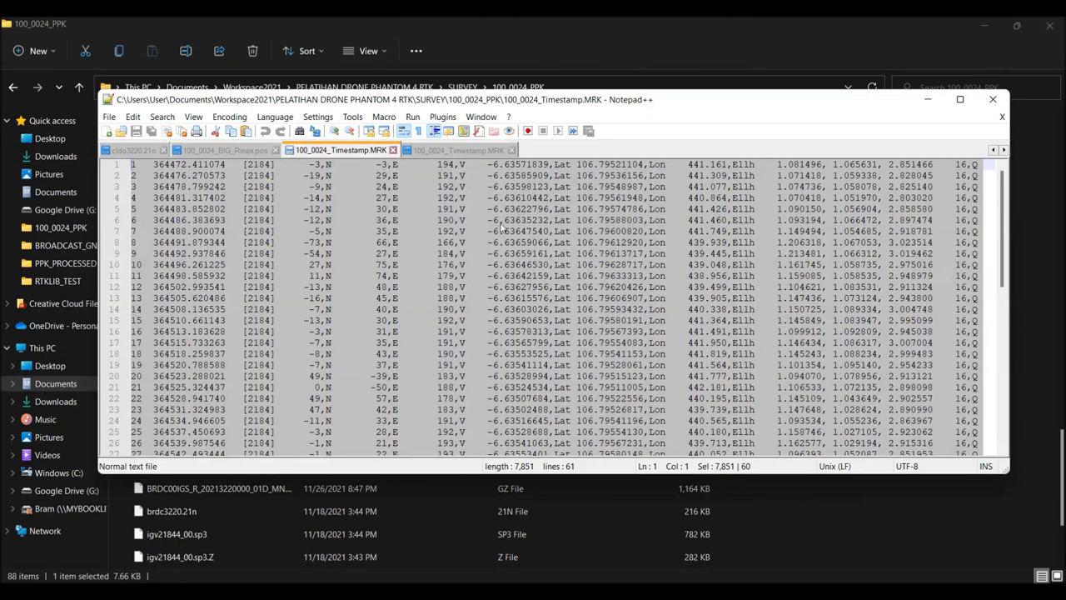
{"action": "left_click", "coordinate": [351, 220]}
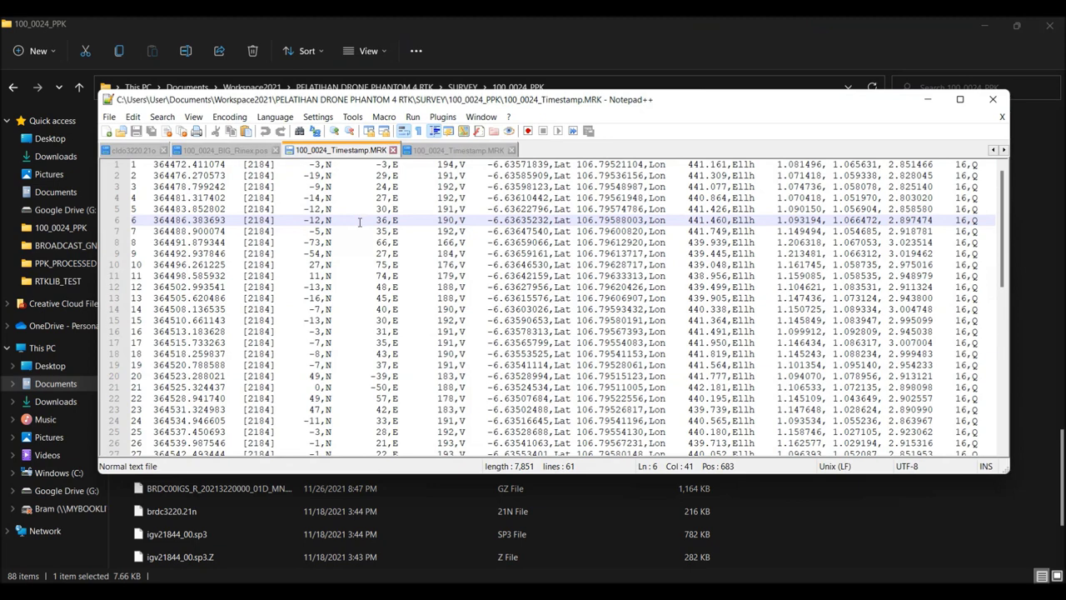
{"action": "key", "text": "ctrl+a"}
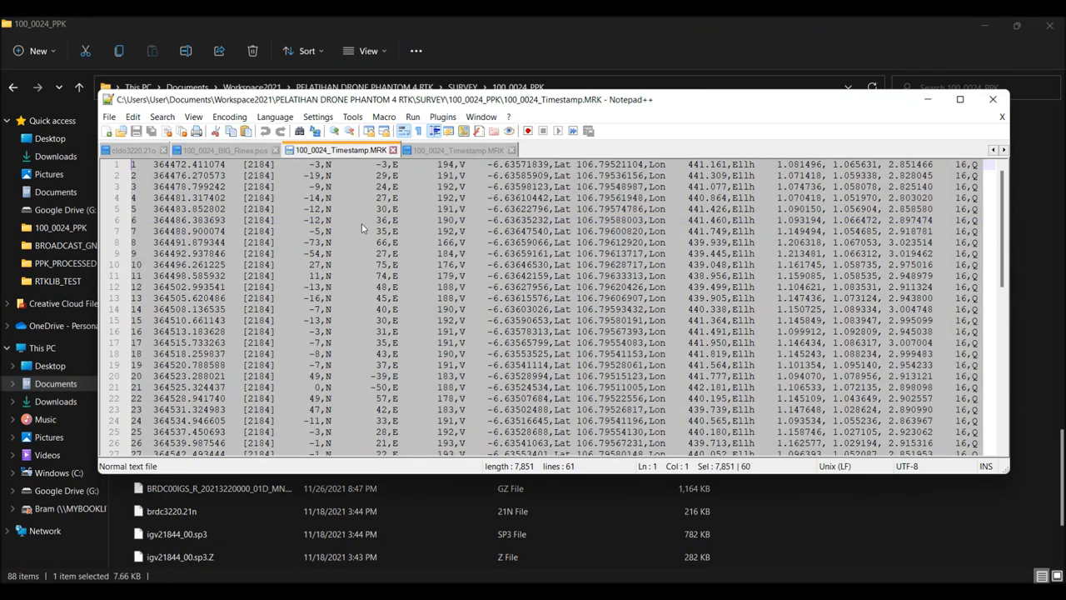
{"action": "right_click", "coordinate": [362, 223]}
{"action": "left_click", "coordinate": [396, 248]}
Return to the Aerotas workbook in Excel and paste the timestamp data at cell A2 of the TimeStamp sheet, over the sample row
{"action": "left_click", "coordinate": [687, 593]}
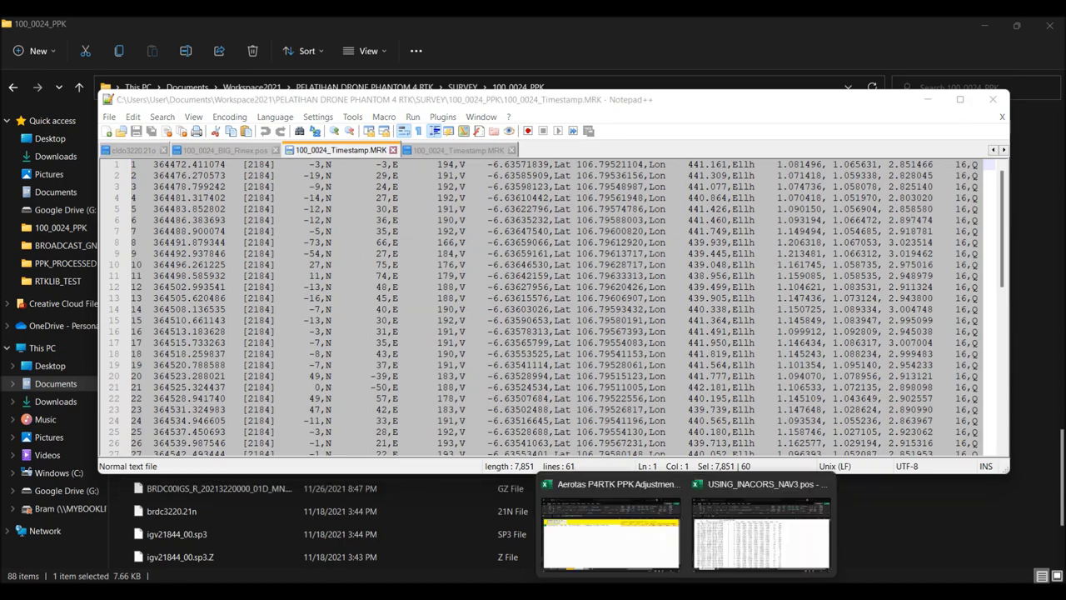
{"action": "left_click", "coordinate": [631, 543]}
{"action": "left_click", "coordinate": [27, 239]}
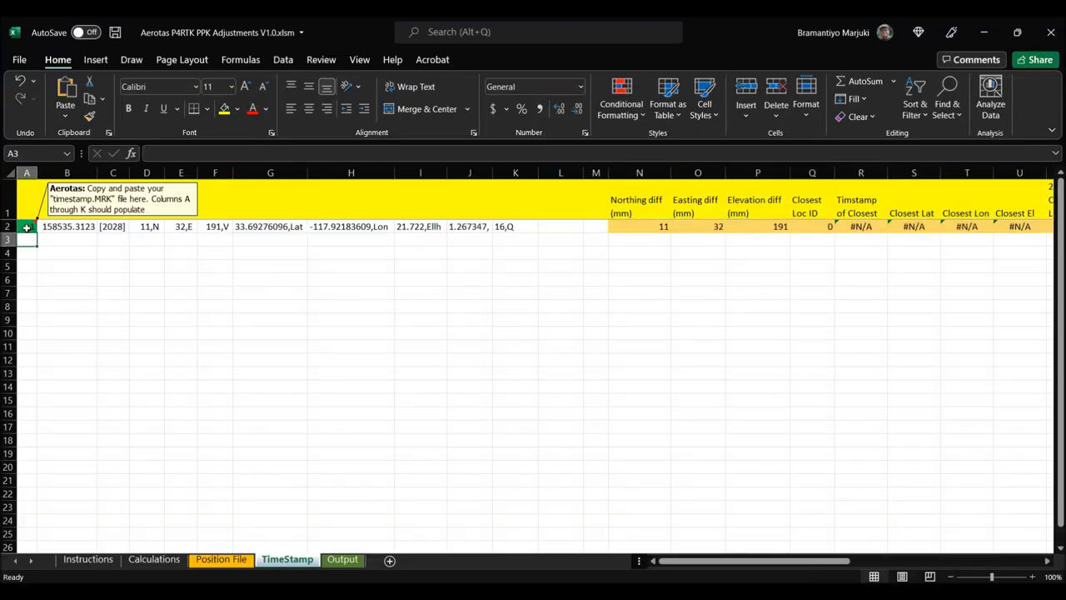
{"action": "left_click", "coordinate": [29, 225]}
{"action": "key", "text": "ctrl+v"}
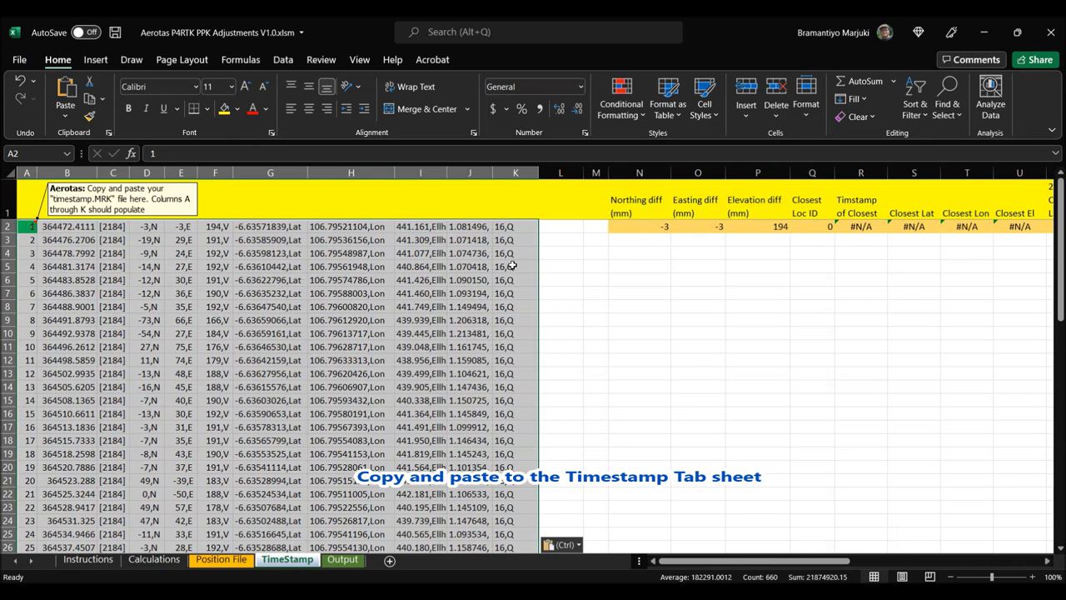
{"action": "left_click", "coordinate": [565, 268]}
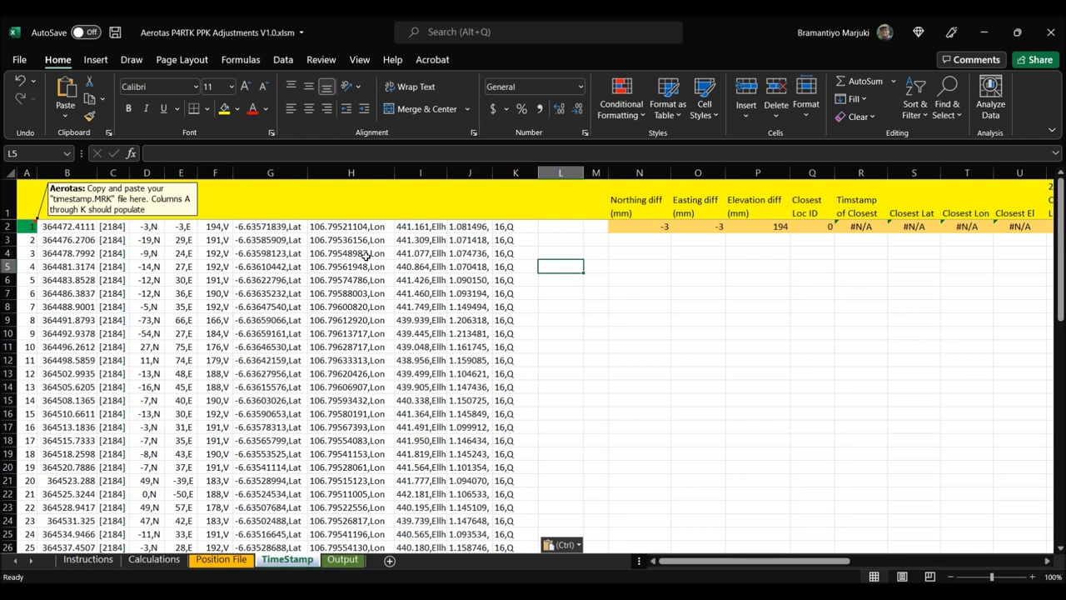
Go back to the Instructions sheet, run Calculate Interpolation & Position Offset, and dismiss the completion message
{"action": "key", "text": "ctrl+Page_Up"}
{"action": "key", "text": "ctrl+Page_Up"}
{"action": "key", "text": "ctrl+Page_Up"}
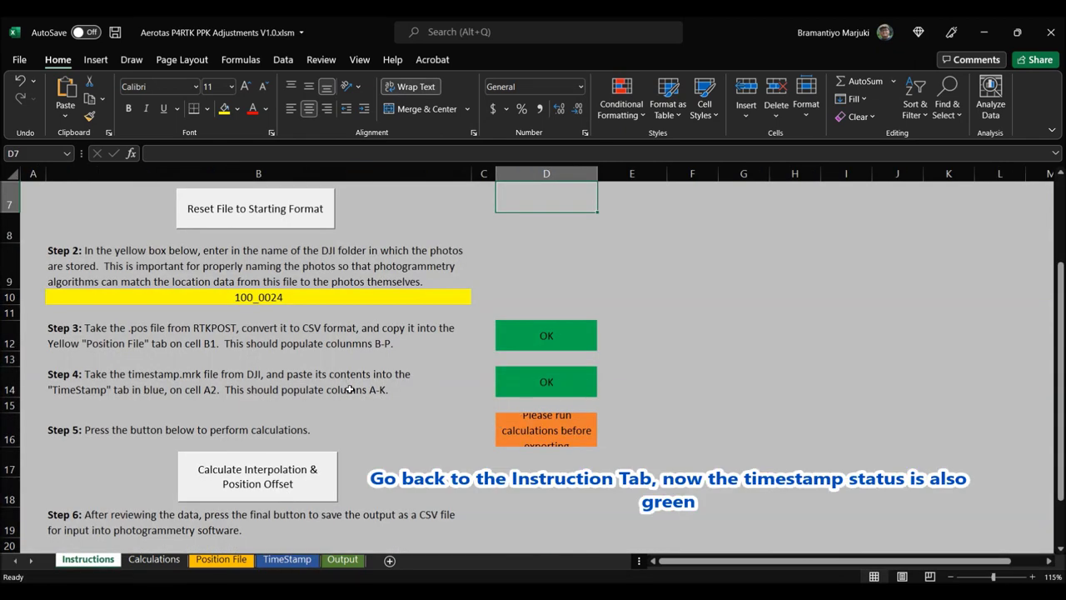
{"action": "scroll", "coordinate": [349, 389], "scroll_direction": "down", "scroll_amount": 2}
{"action": "scroll", "coordinate": [284, 335], "scroll_direction": "up", "scroll_amount": 1}
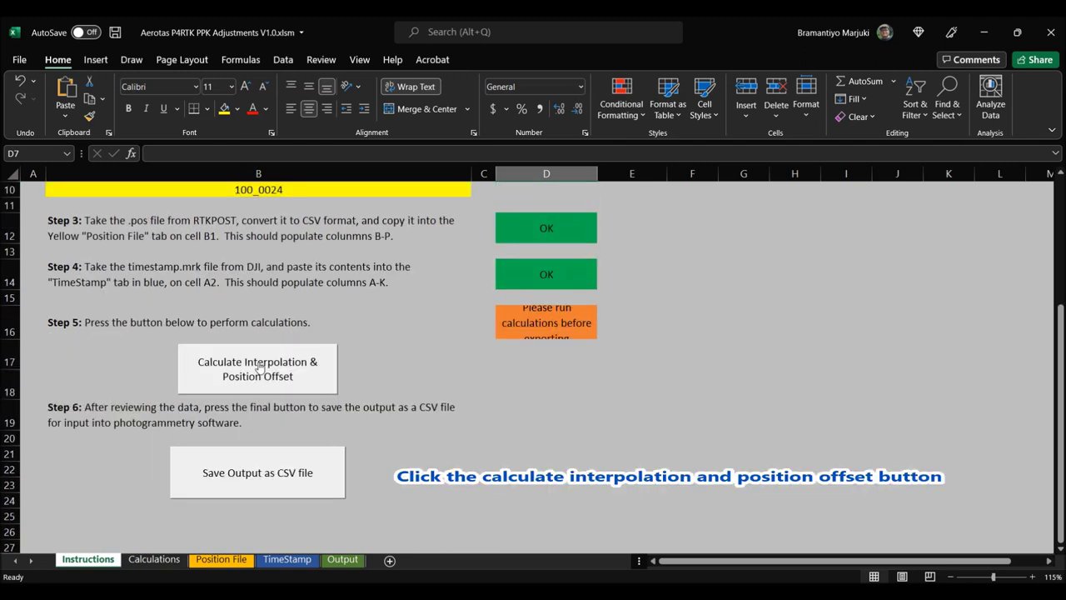
{"action": "left_click", "coordinate": [259, 367]}
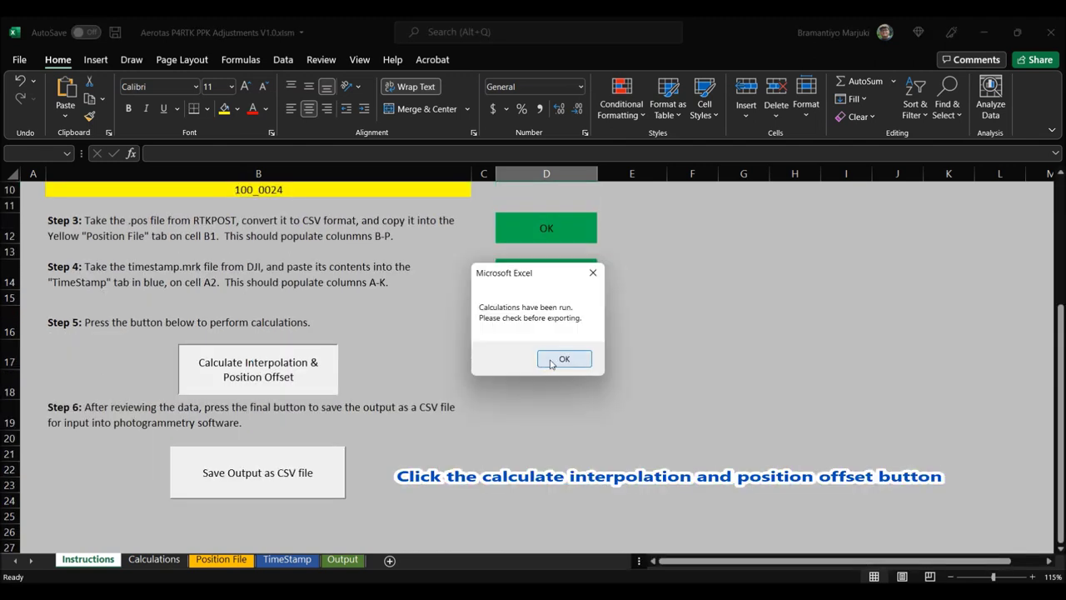
{"action": "left_click", "coordinate": [554, 362]}
Review the corrected latitude, longitude and elevation of all photos on the Output sheet
{"action": "left_click", "coordinate": [350, 561]}
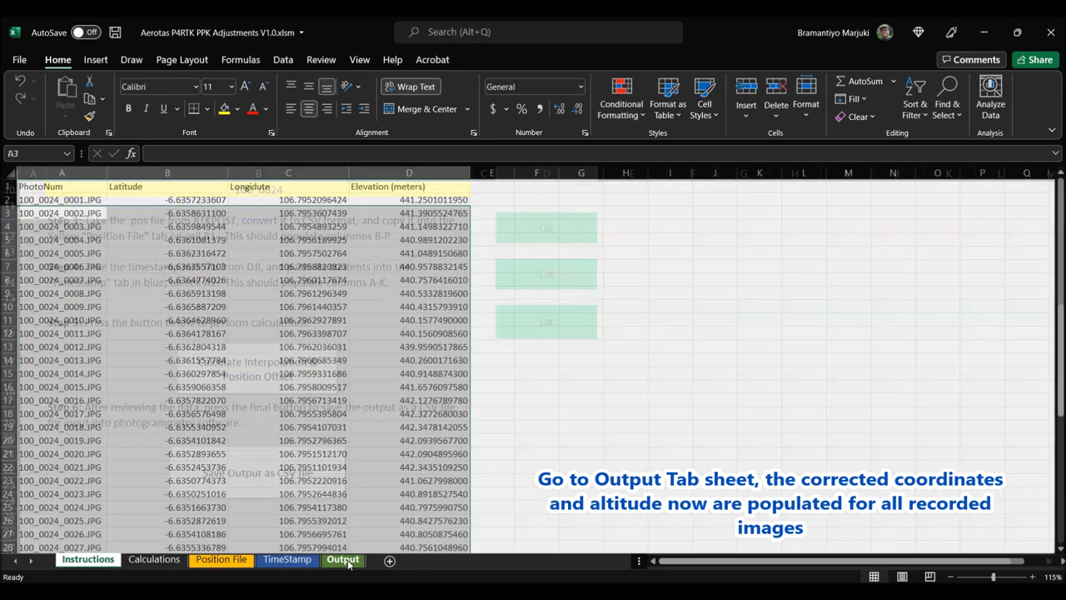
{"action": "left_click", "coordinate": [250, 307]}
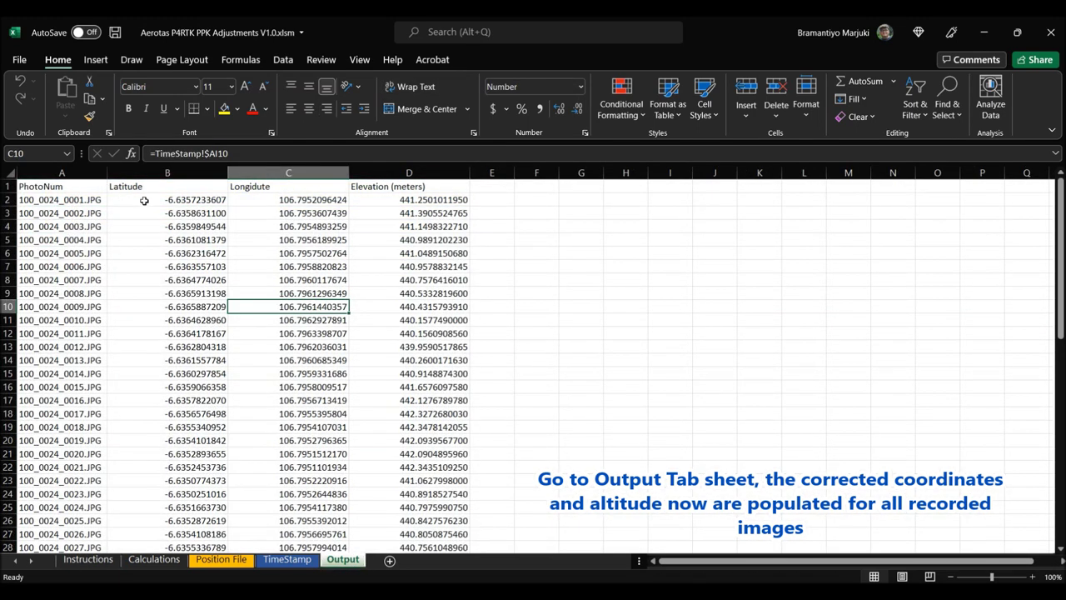
{"action": "left_click", "coordinate": [382, 200]}
{"action": "scroll", "coordinate": [400, 228], "scroll_direction": "down", "scroll_amount": 5}
{"action": "scroll", "coordinate": [400, 228], "scroll_direction": "down", "scroll_amount": 6}
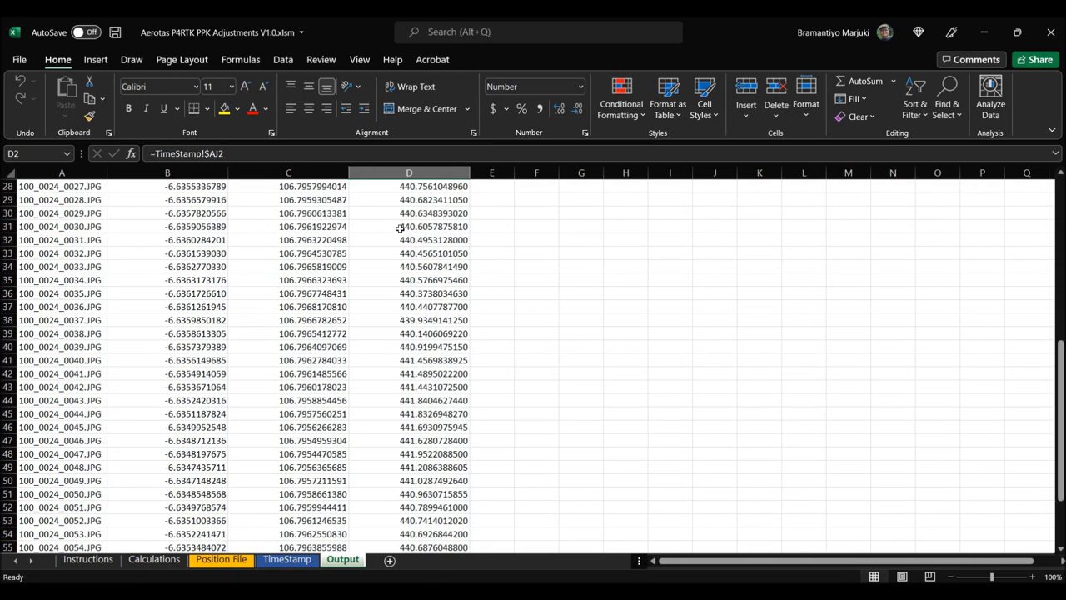
{"action": "scroll", "coordinate": [400, 228], "scroll_direction": "up", "scroll_amount": 11}
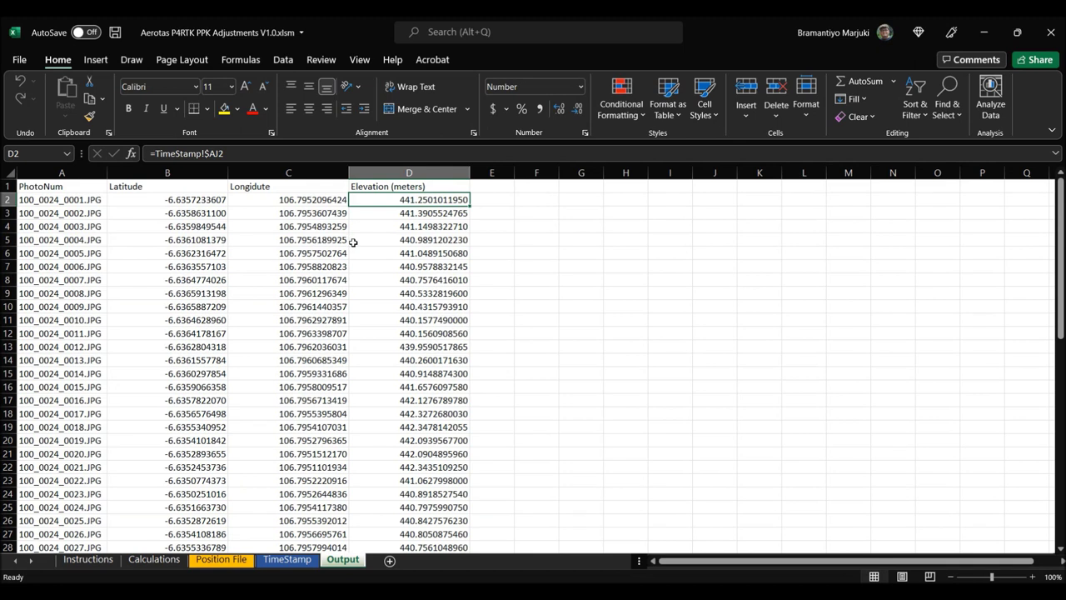
Save the output from the Instructions sheet as a CSV file, replacing the existing aerotas_100_0024_positions.csv in the RTKLIB_TEST folder
{"action": "left_click", "coordinate": [87, 559]}
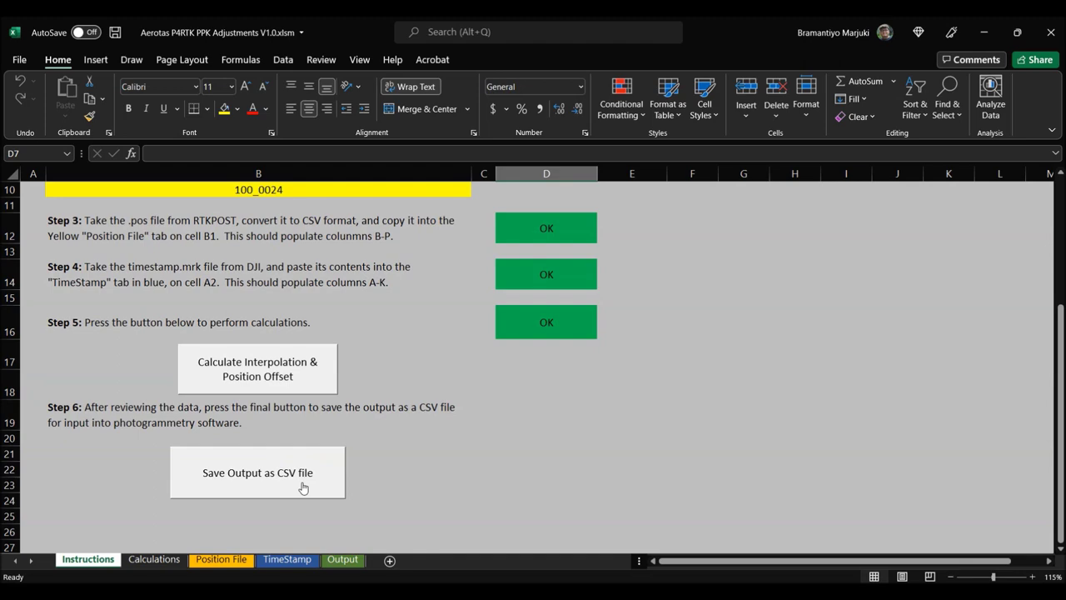
{"action": "left_click", "coordinate": [303, 488]}
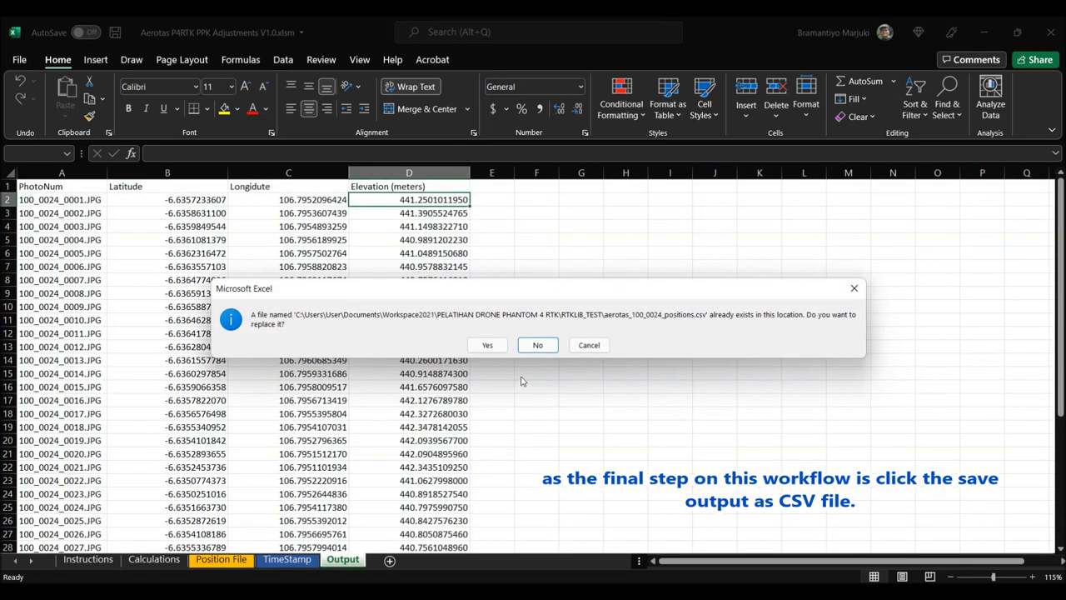
{"action": "left_click", "coordinate": [486, 345]}
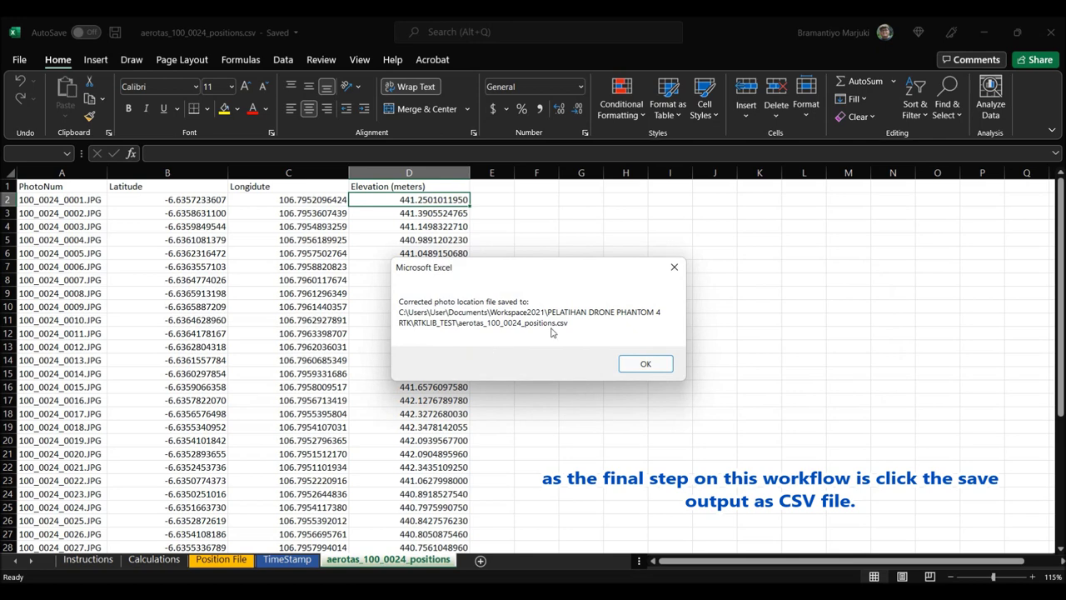
Dismiss the save message and open aerotas_100_0024_positions.csv from the RTKLIB_TEST folder in PELATIHAN DRONE PHANTOM 4 RTK
{"action": "left_click", "coordinate": [645, 364]}
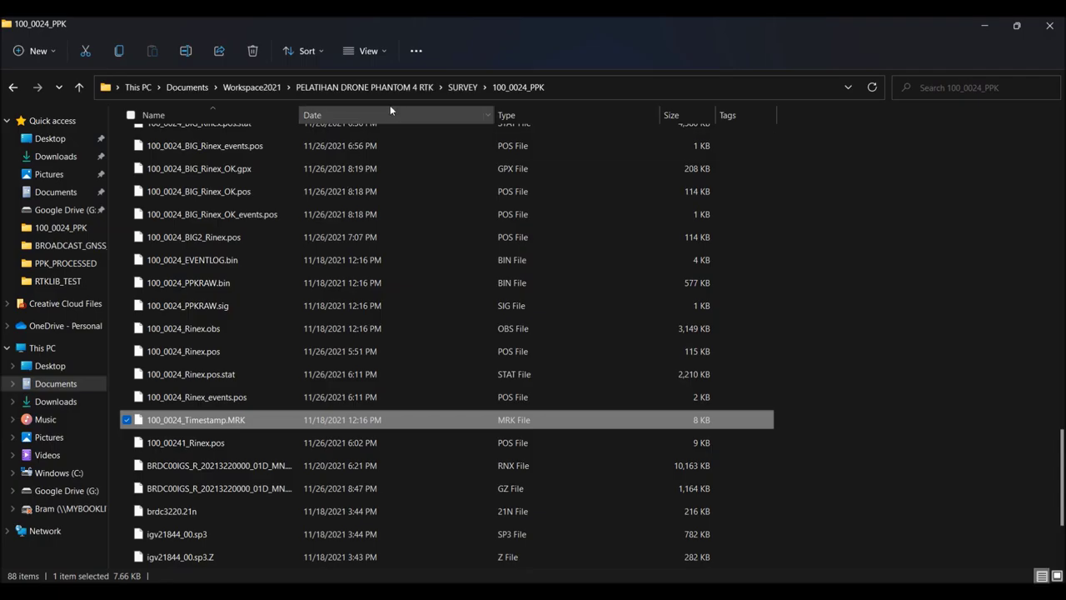
{"action": "left_click", "coordinate": [390, 88]}
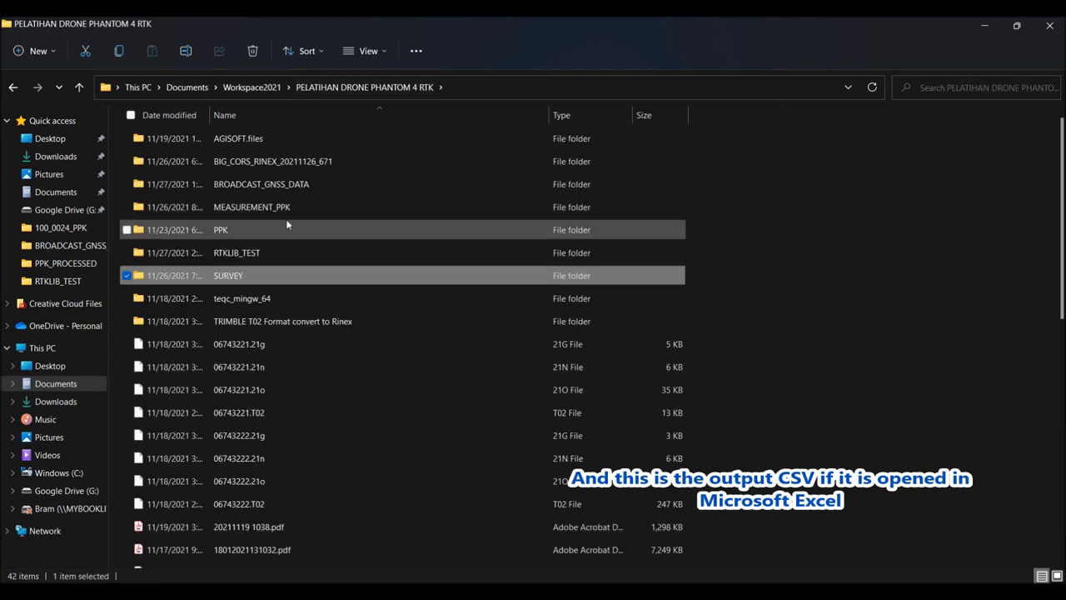
{"action": "double_click", "coordinate": [285, 252]}
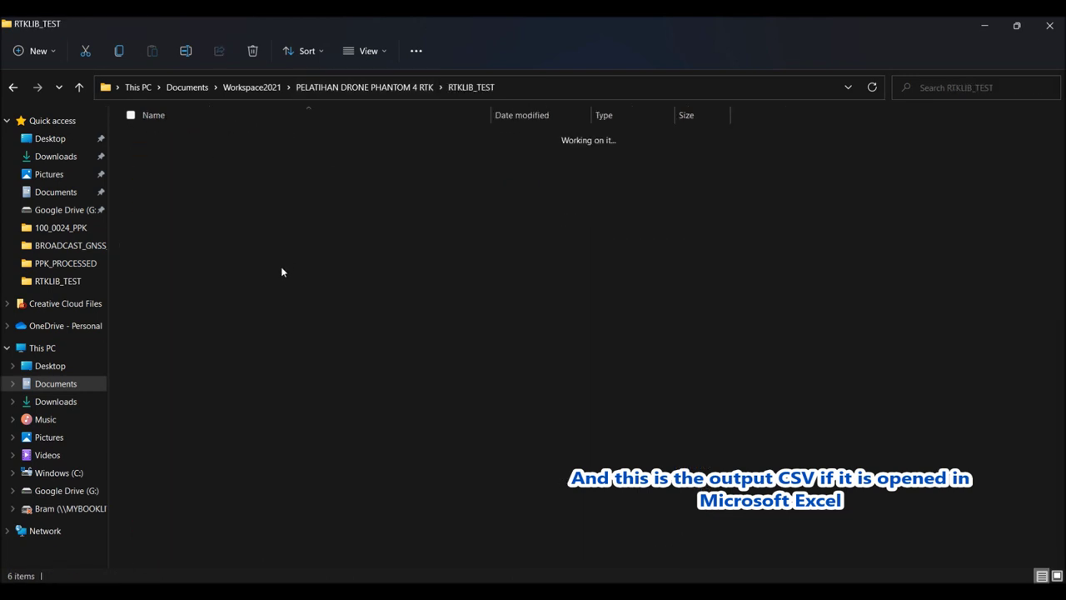
{"action": "left_click", "coordinate": [233, 253]}
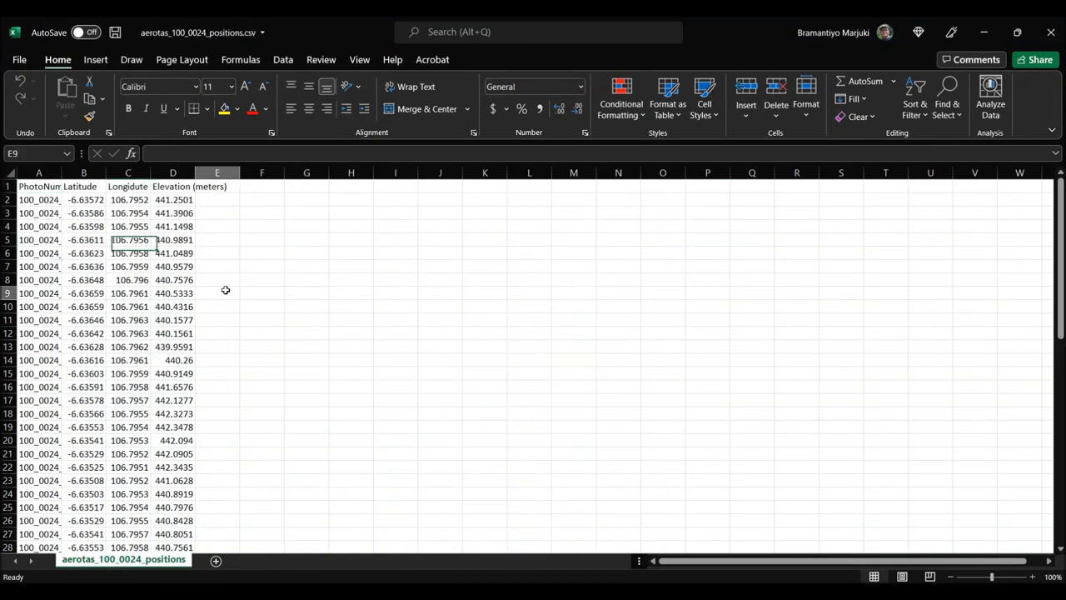
Fit the widths of the photo number, latitude, longitude and elevation columns to their contents and look through the rows
{"action": "left_click", "coordinate": [37, 213]}
{"action": "left_click", "coordinate": [84, 213]}
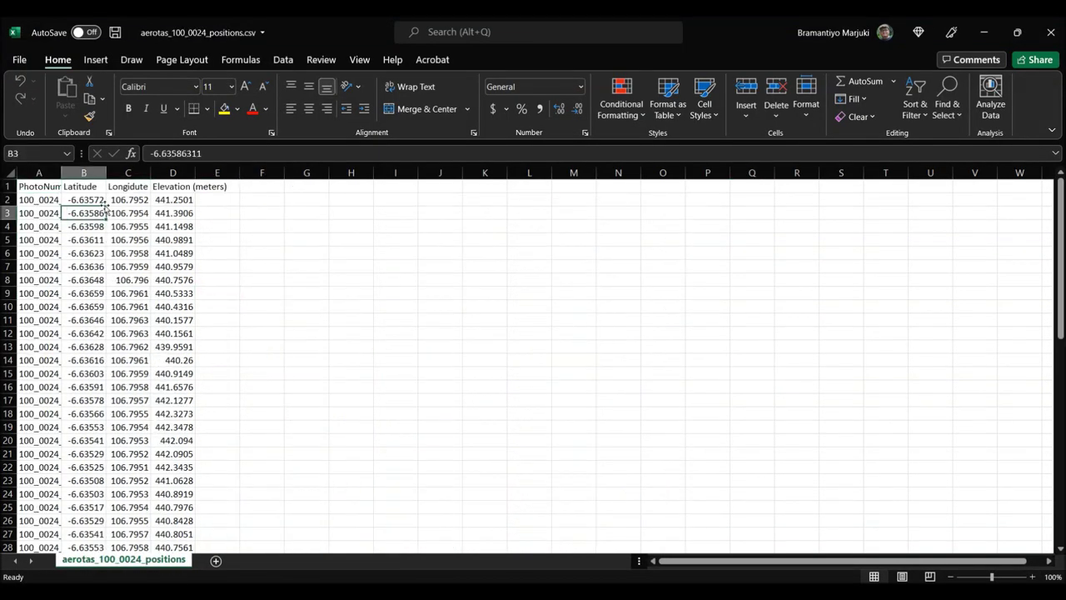
{"action": "double_click", "coordinate": [62, 173]}
{"action": "double_click", "coordinate": [171, 173]}
{"action": "double_click", "coordinate": [303, 172]}
{"action": "double_click", "coordinate": [429, 172]}
{"action": "left_click", "coordinate": [450, 252]}
{"action": "scroll", "coordinate": [443, 281], "scroll_direction": "down", "scroll_amount": 16}
{"action": "scroll", "coordinate": [431, 283], "scroll_direction": "up", "scroll_amount": 16}
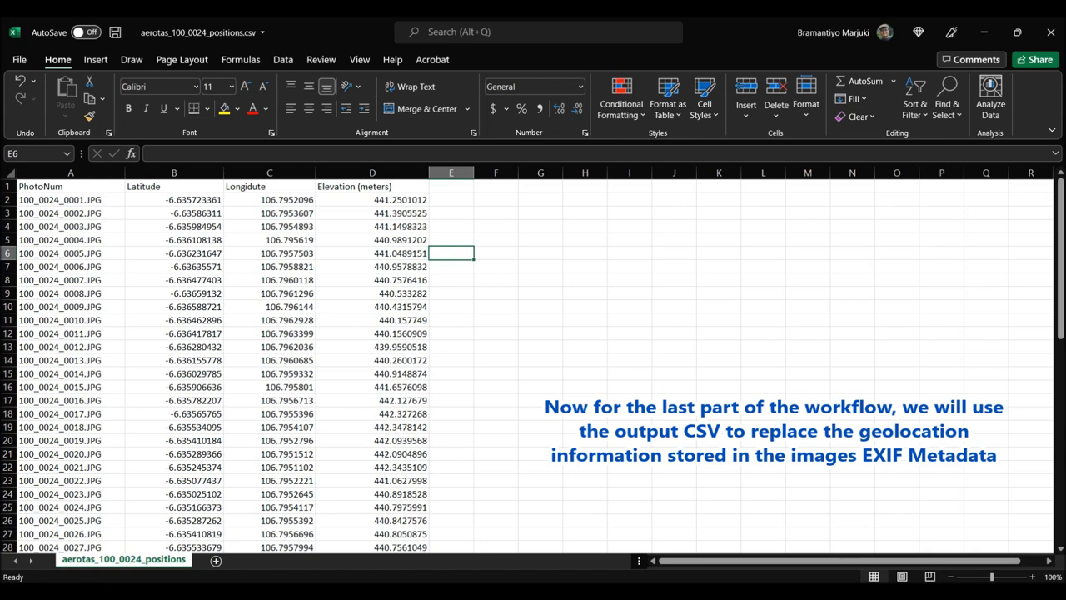
Search for and launch Agisoft Metashape Professional (64 bit)
{"action": "key", "text": "super"}
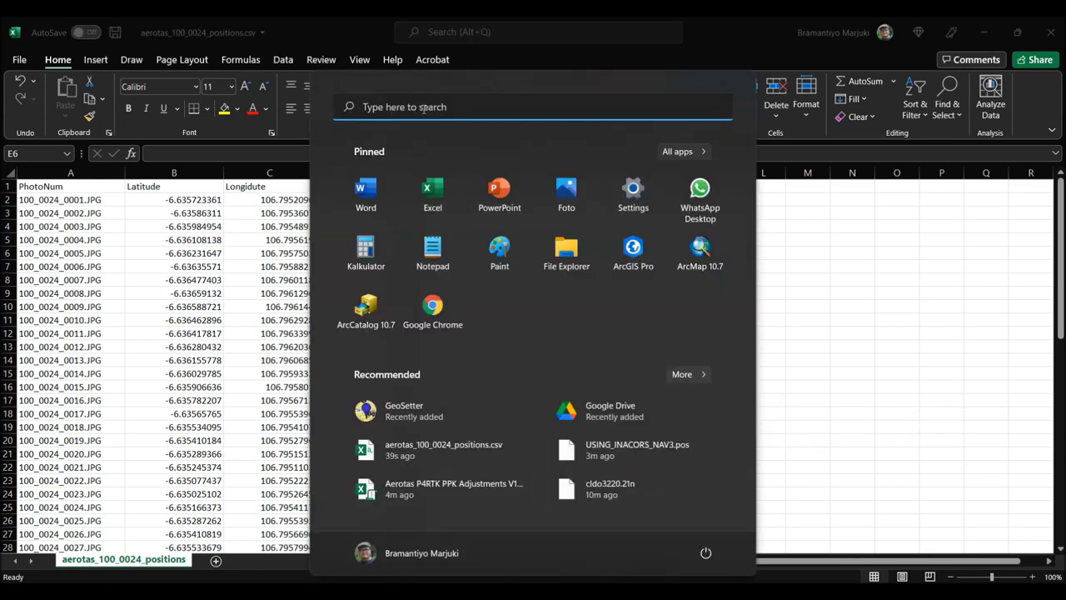
{"action": "left_click", "coordinate": [423, 107]}
{"action": "type", "text": "ag"}
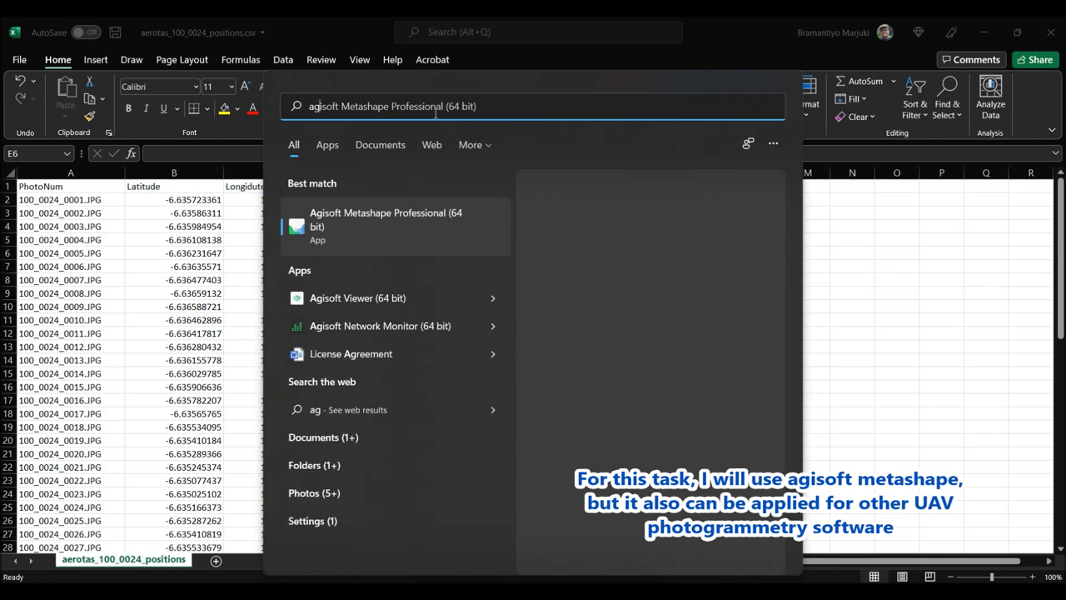
{"action": "left_click", "coordinate": [422, 218]}
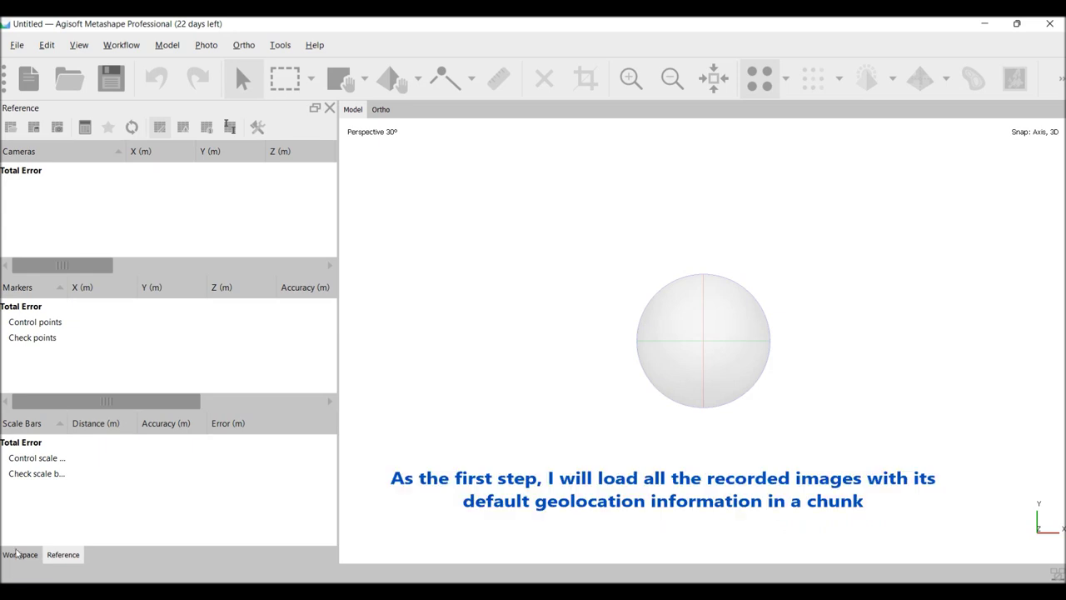
Add photos 100_0024_0001.JPG to 100_0024_0060.JPG from the Originals folder in RTKLIB_TEST to Chunk 1
{"action": "left_click", "coordinate": [17, 554]}
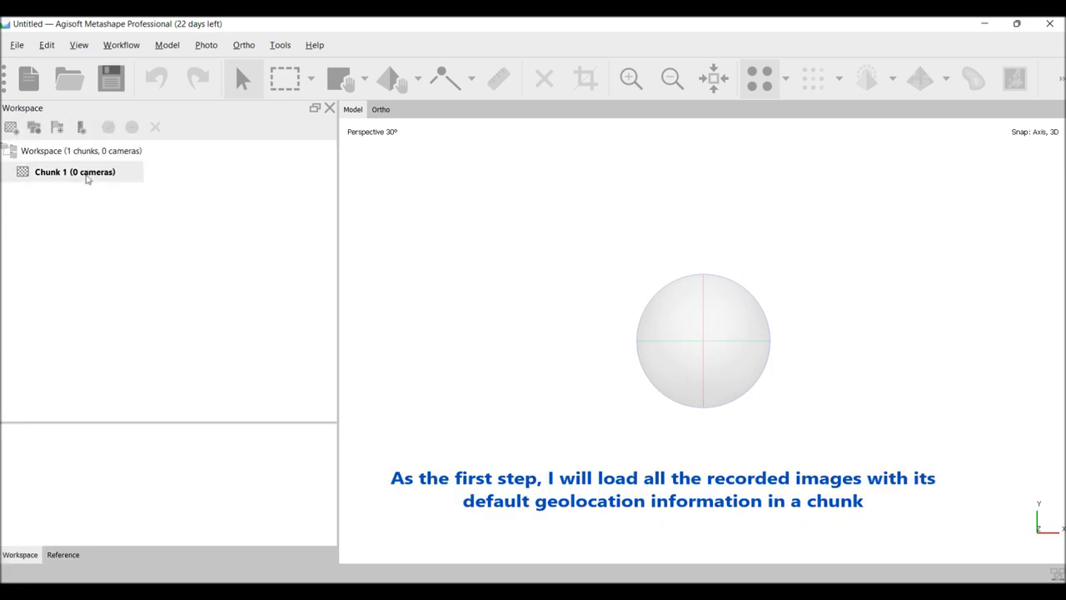
{"action": "left_click", "coordinate": [87, 177]}
{"action": "right_click", "coordinate": [93, 170]}
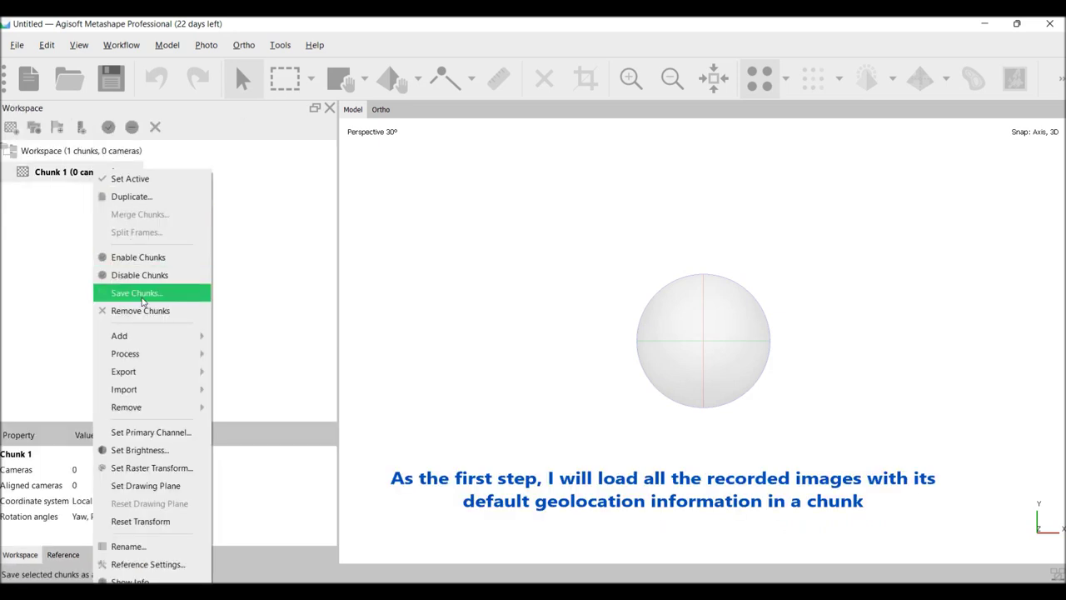
{"action": "mouse_move", "coordinate": [161, 338]}
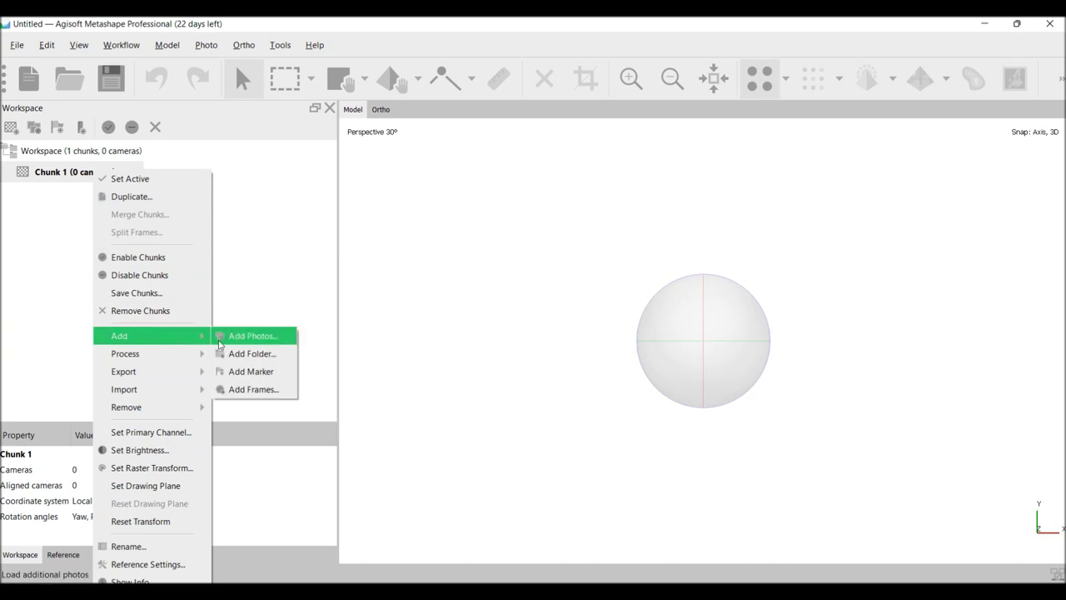
{"action": "left_click", "coordinate": [219, 344]}
{"action": "left_click", "coordinate": [166, 163]}
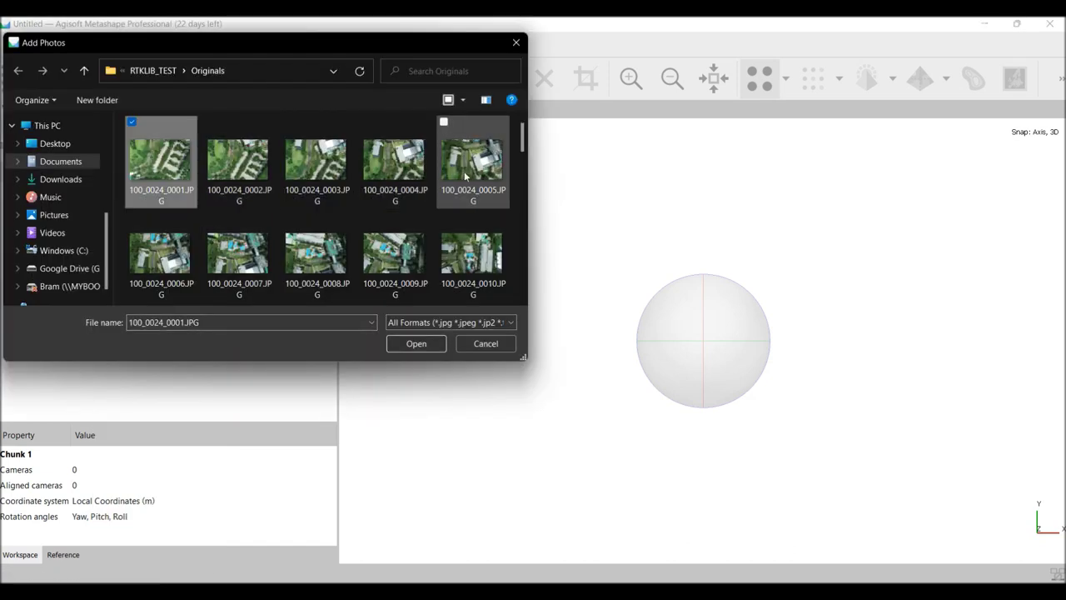
{"action": "left_click_drag", "start_coordinate": [521, 137], "coordinate": [523, 288]}
{"action": "left_click", "coordinate": [472, 254], "text": "shift"}
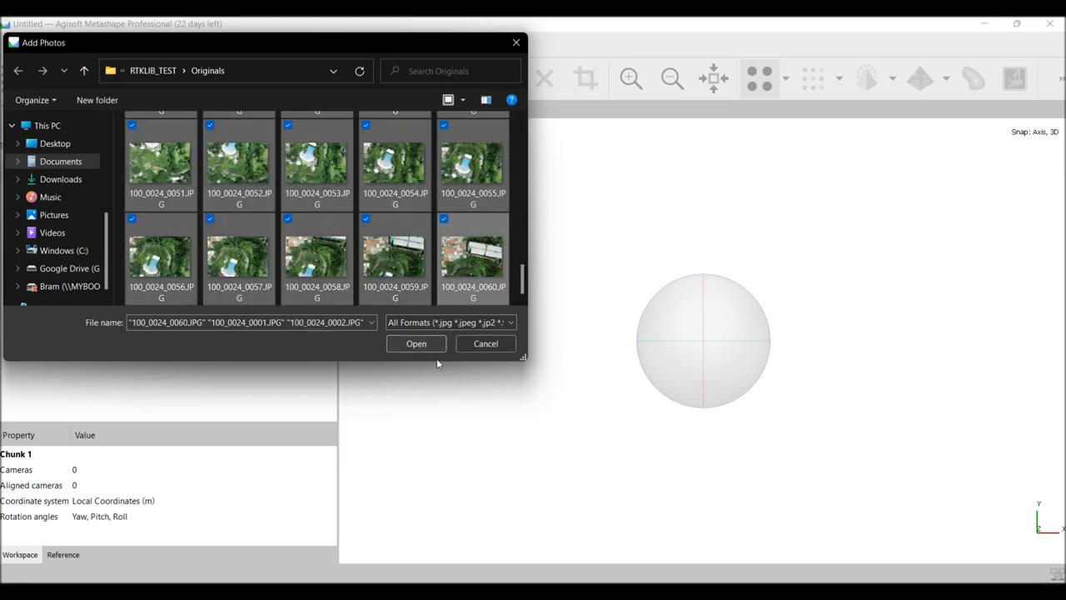
{"action": "left_click", "coordinate": [408, 342]}
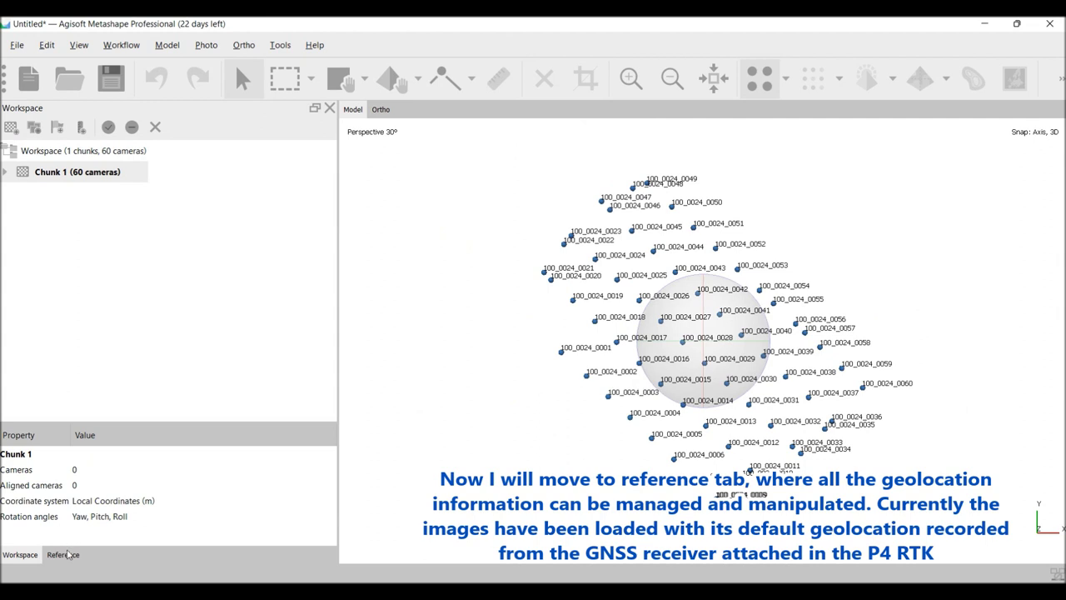
Examine the default longitude, latitude and altitude of all loaded cameras in the reference data
{"action": "left_click", "coordinate": [68, 554]}
{"action": "mouse_move", "coordinate": [47, 265]}
{"action": "left_mouse_down"}
{"action": "mouse_move", "coordinate": [236, 276]}
{"action": "mouse_move", "coordinate": [30, 271]}
{"action": "mouse_move", "coordinate": [238, 284]}
{"action": "mouse_move", "coordinate": [31, 281]}
{"action": "left_mouse_up"}
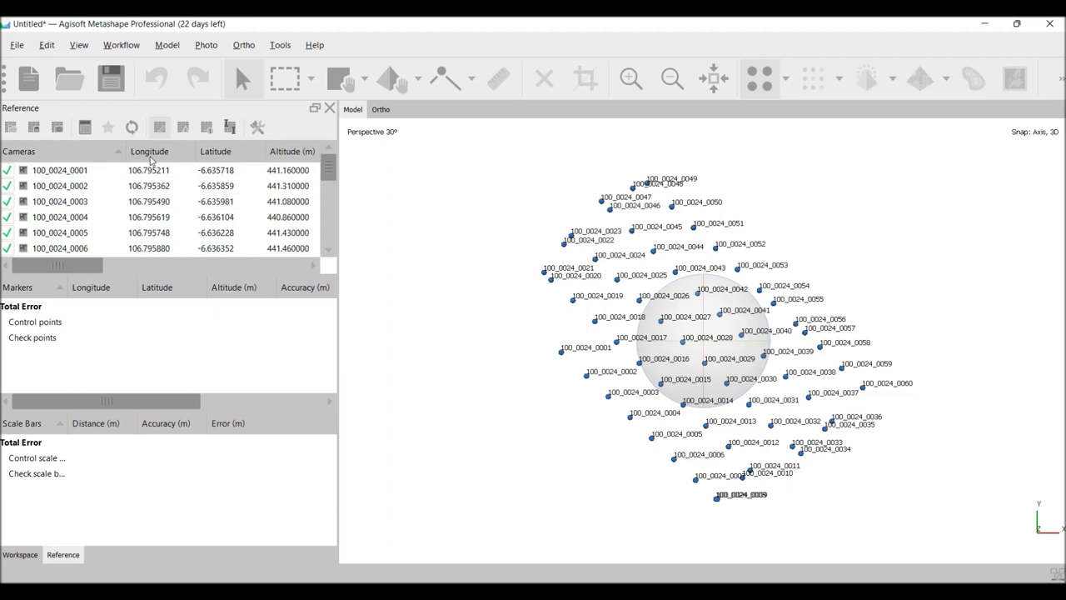
{"action": "left_click", "coordinate": [20, 554]}
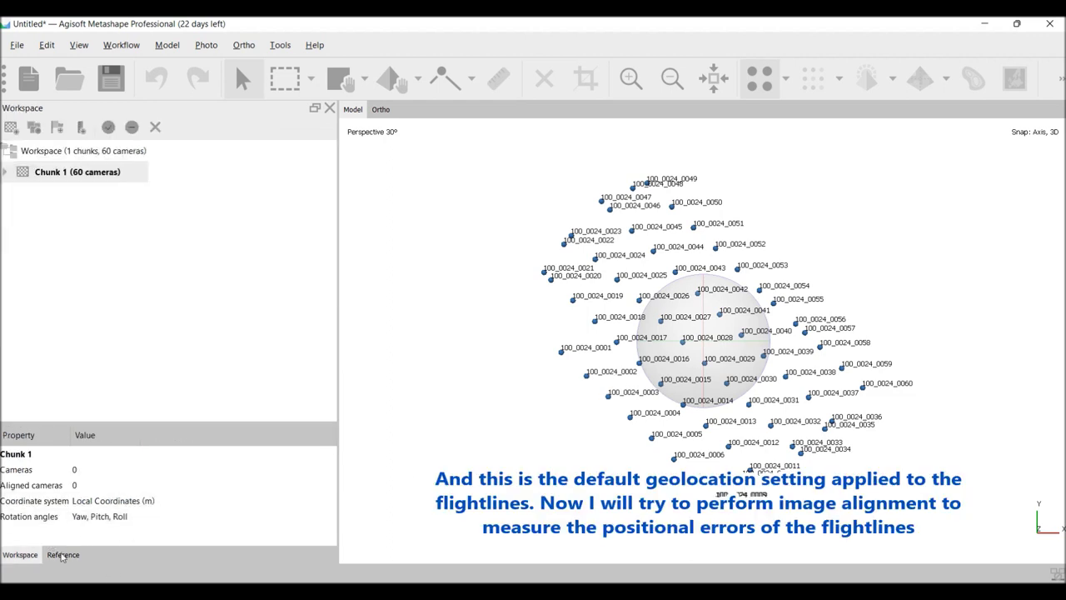
{"action": "left_click", "coordinate": [62, 555]}
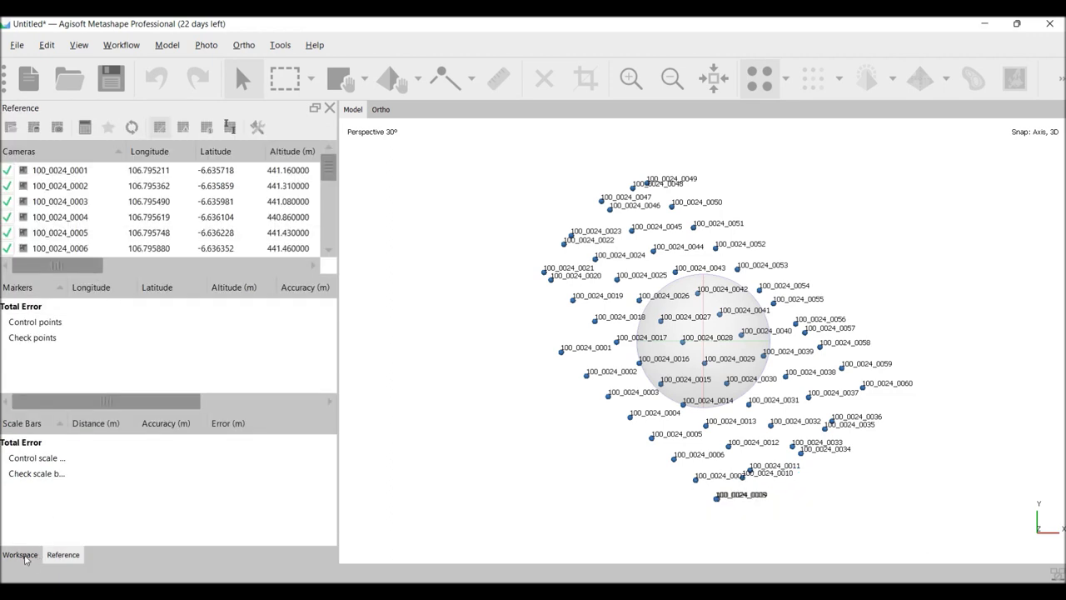
{"action": "scroll", "coordinate": [291, 210], "scroll_direction": "down", "scroll_amount": 6}
{"action": "scroll", "coordinate": [326, 213], "scroll_direction": "down", "scroll_amount": 12}
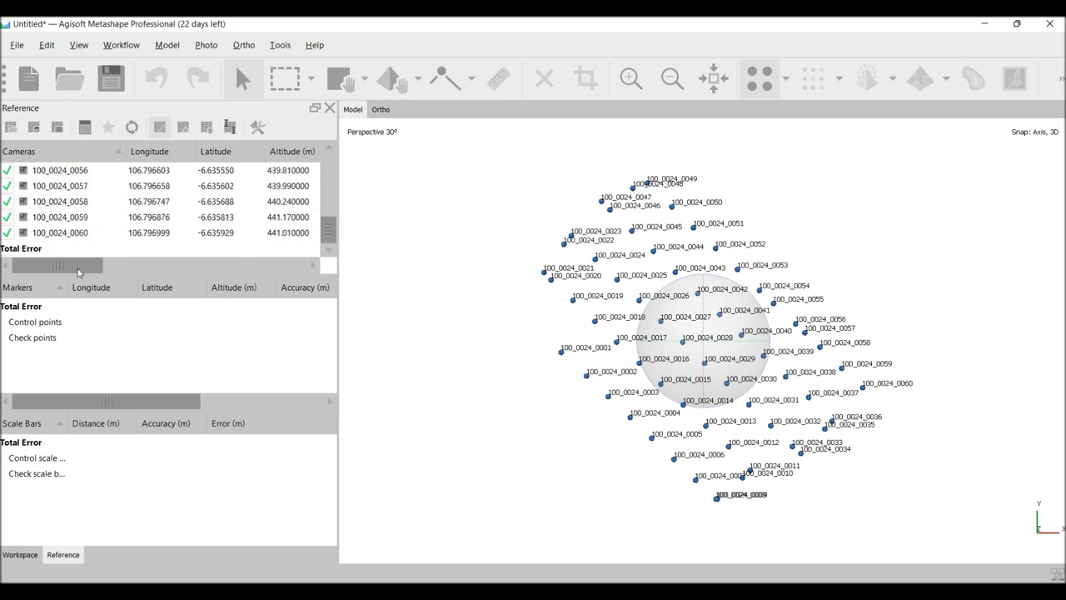
Align the photos of Chunk 1 with Low accuracy, generic preselection and Source reference preselection, and view the result from the side
{"action": "left_click", "coordinate": [20, 555]}
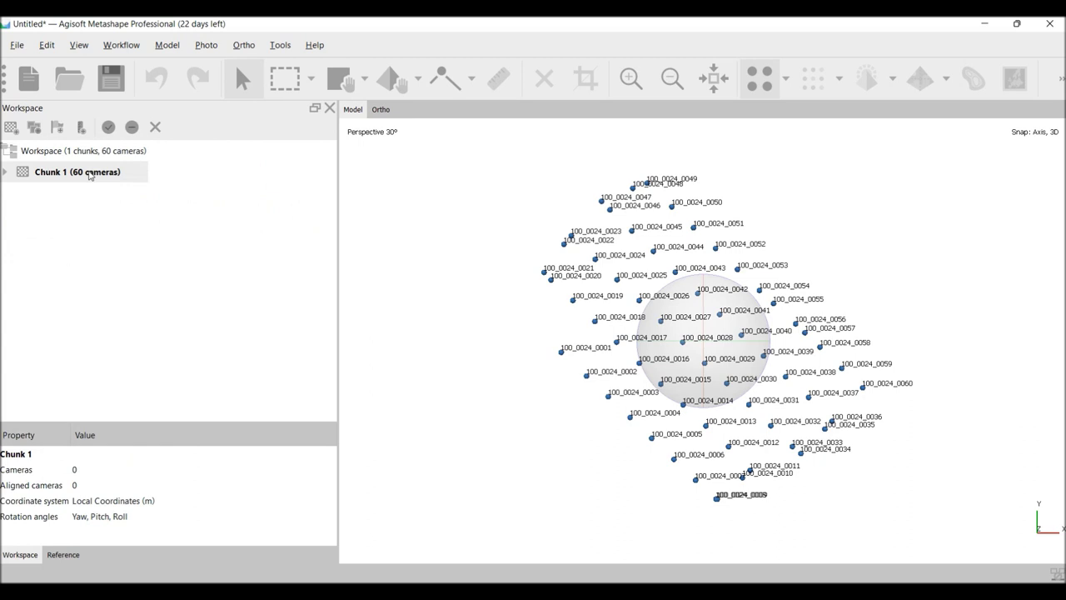
{"action": "right_click", "coordinate": [91, 172]}
{"action": "mouse_move", "coordinate": [183, 356]}
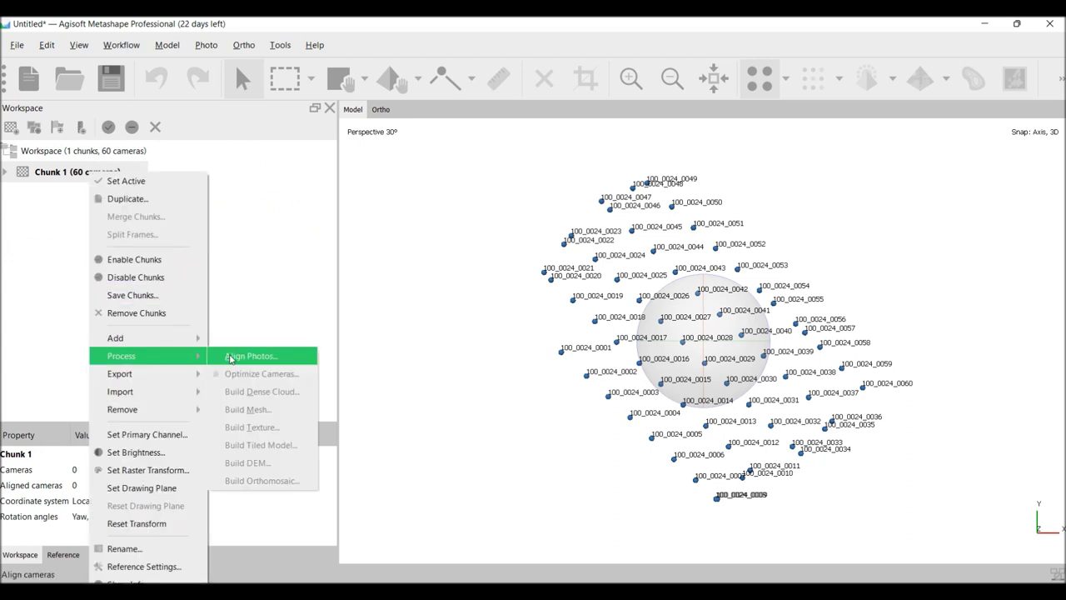
{"action": "left_click", "coordinate": [231, 358]}
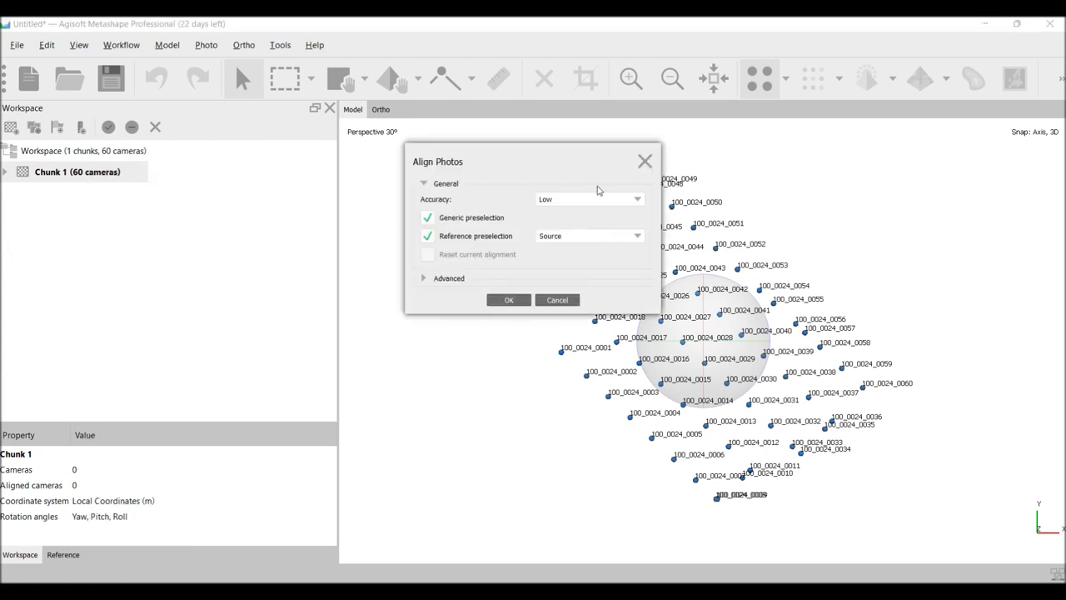
{"action": "left_click", "coordinate": [509, 299]}
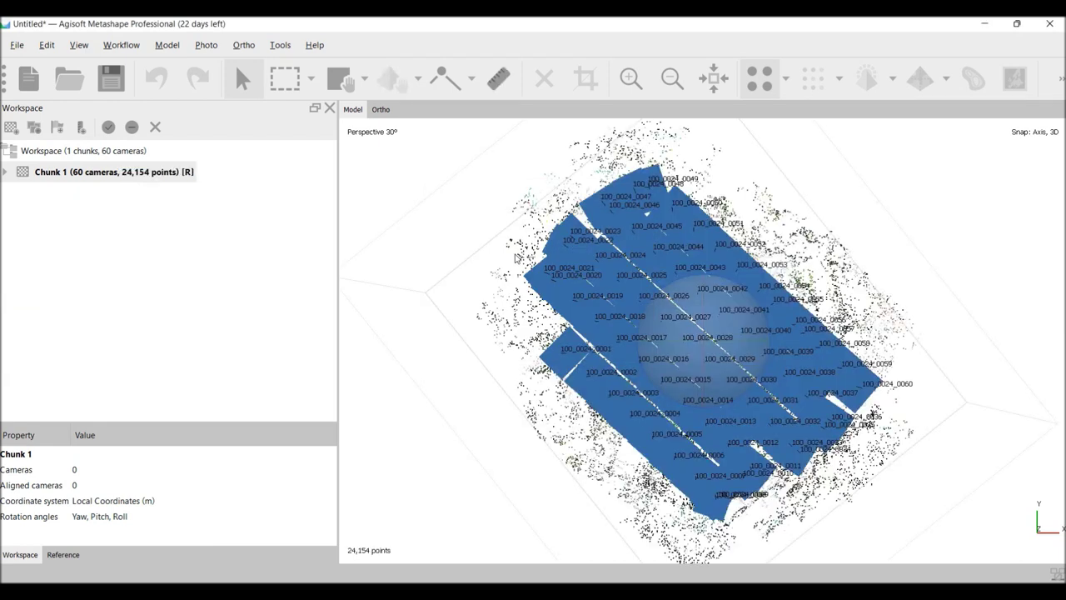
{"action": "key", "text": "KP_1"}
{"action": "left_click_drag", "start_coordinate": [760, 242], "coordinate": [737, 350]}
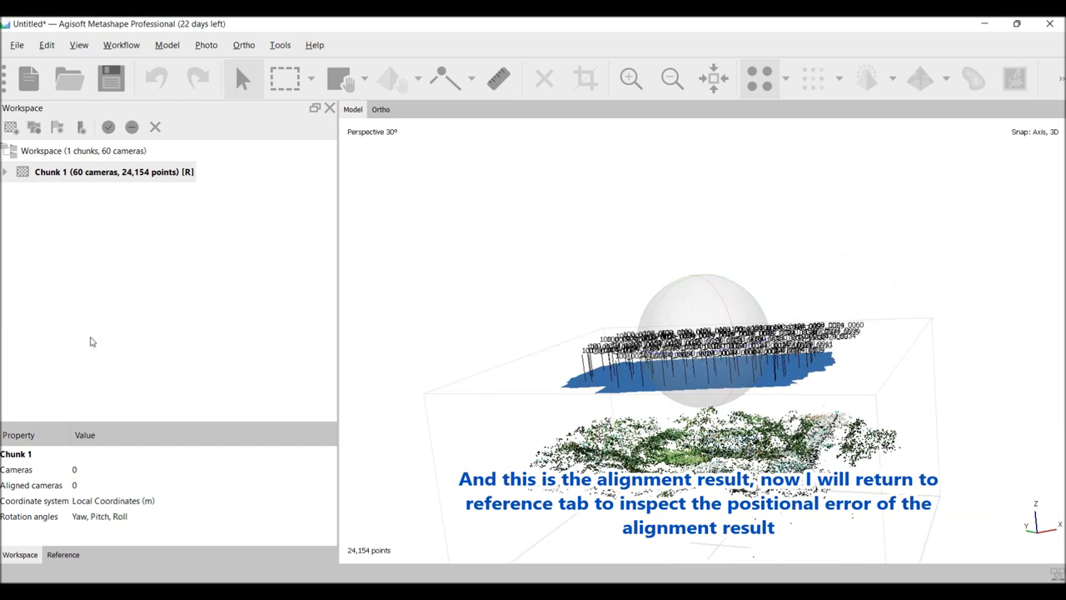